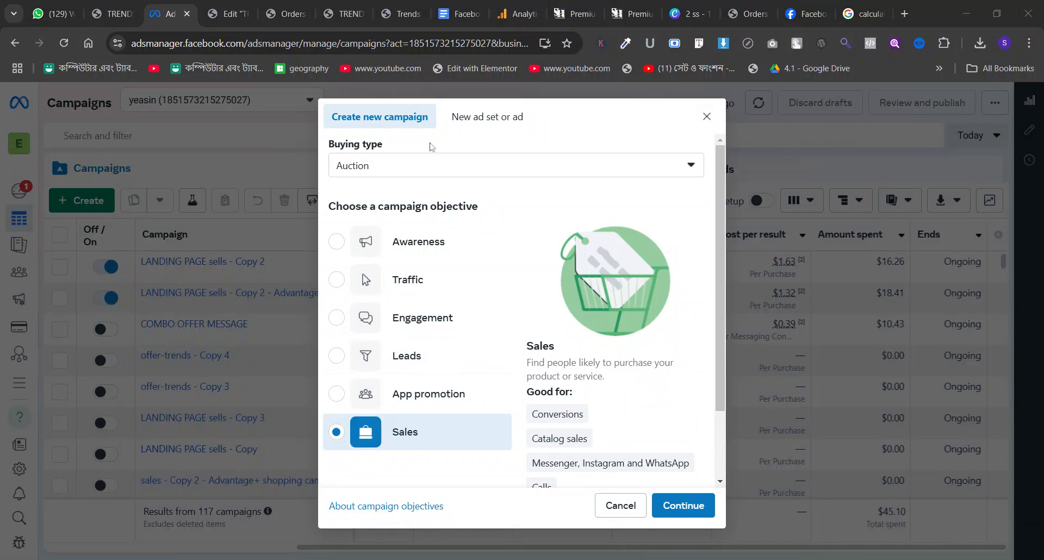
Step: Examine the bijoy offer landing page: offer details, combo dress price, order total and customer reviews
{"action": "left_click", "coordinate": [357, 7]}
{"action": "scroll", "coordinate": [362, 271], "scroll_direction": "up", "scroll_amount": 6}
{"action": "scroll", "coordinate": [363, 275], "scroll_direction": "up", "scroll_amount": 15}
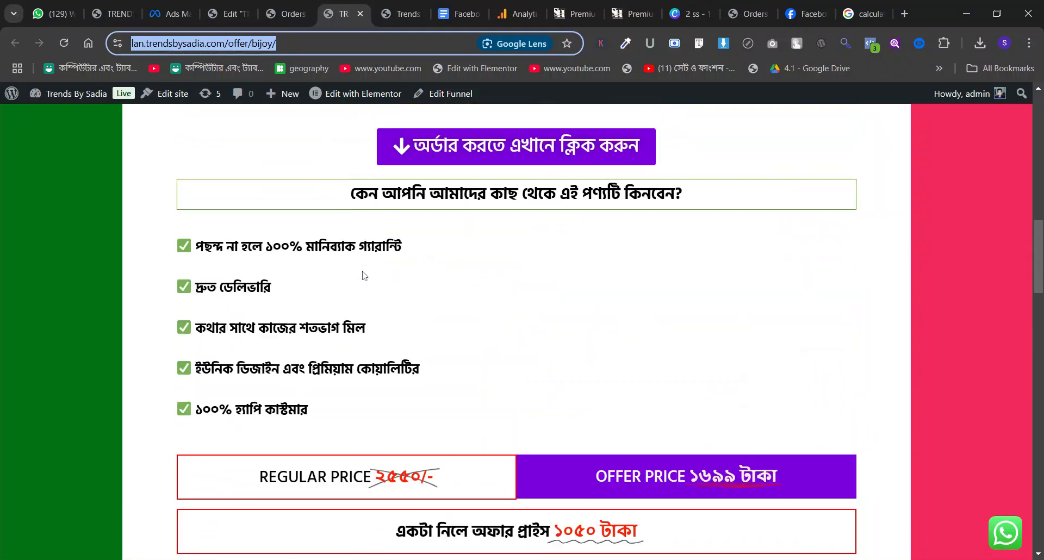
{"action": "scroll", "coordinate": [363, 275], "scroll_direction": "down", "scroll_amount": 12}
{"action": "scroll", "coordinate": [666, 373], "scroll_direction": "down", "scroll_amount": 10}
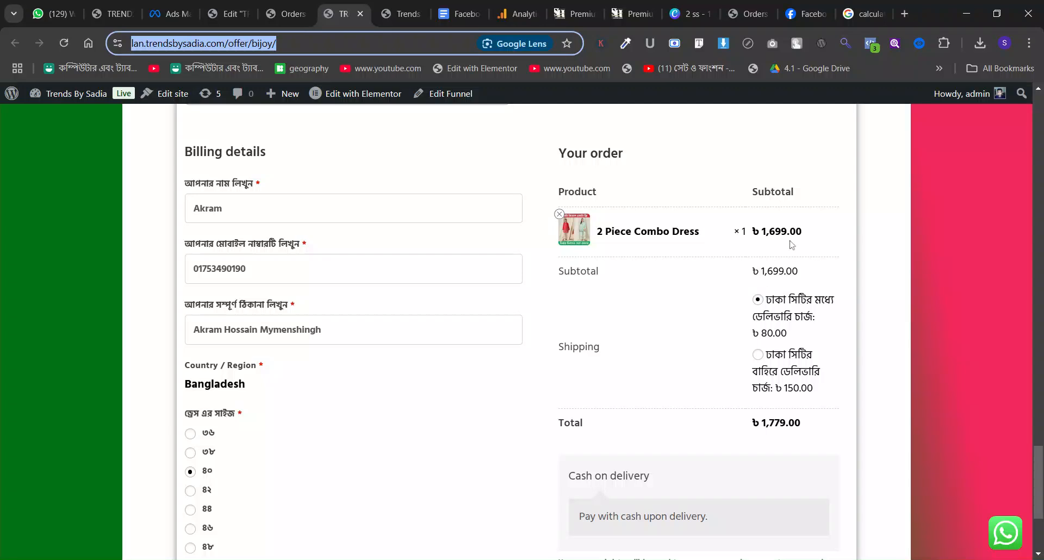
{"action": "left_click_drag", "start_coordinate": [804, 231], "coordinate": [753, 231]}
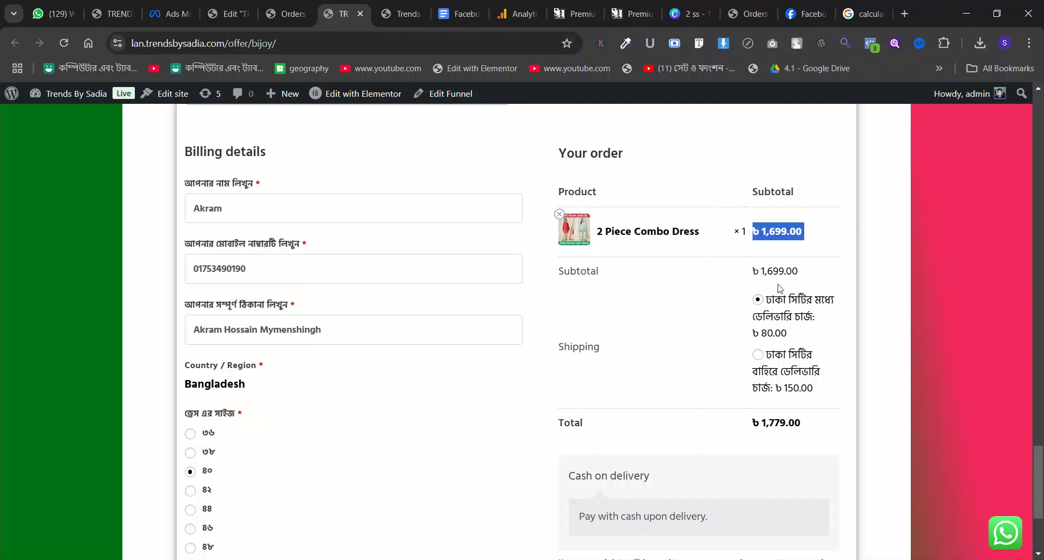
{"action": "left_click_drag", "start_coordinate": [803, 422], "coordinate": [752, 422]}
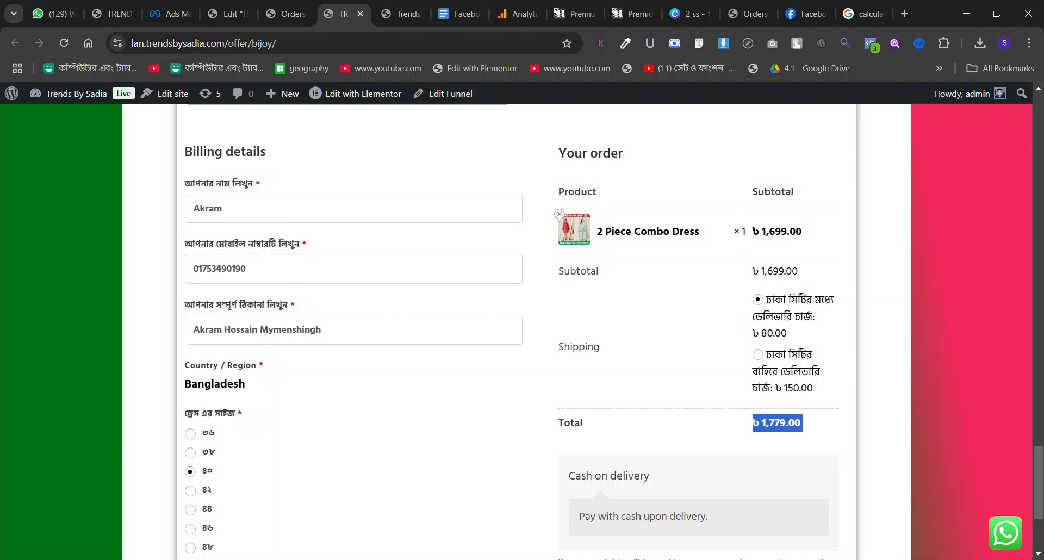
{"action": "left_click", "coordinate": [168, 14]}
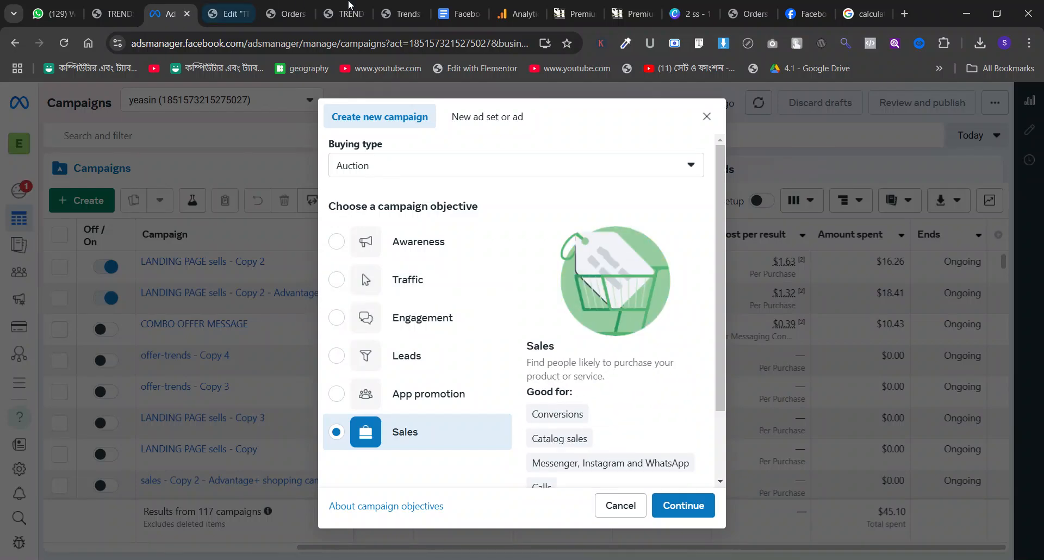
{"action": "left_click", "coordinate": [342, 13]}
{"action": "scroll", "coordinate": [620, 369], "scroll_direction": "up", "scroll_amount": 10}
{"action": "scroll", "coordinate": [473, 276], "scroll_direction": "up", "scroll_amount": 10}
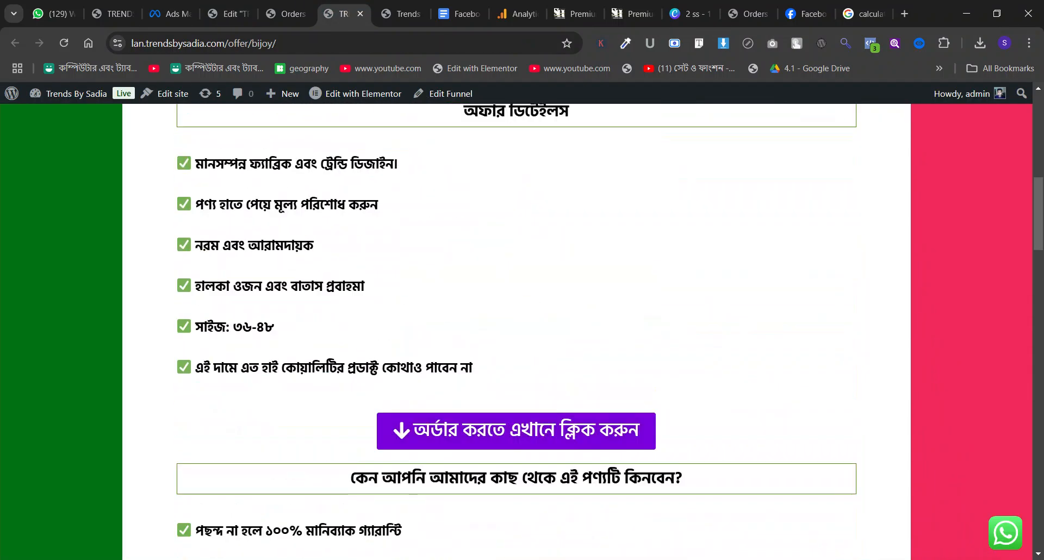
{"action": "scroll", "coordinate": [473, 276], "scroll_direction": "down", "scroll_amount": 8}
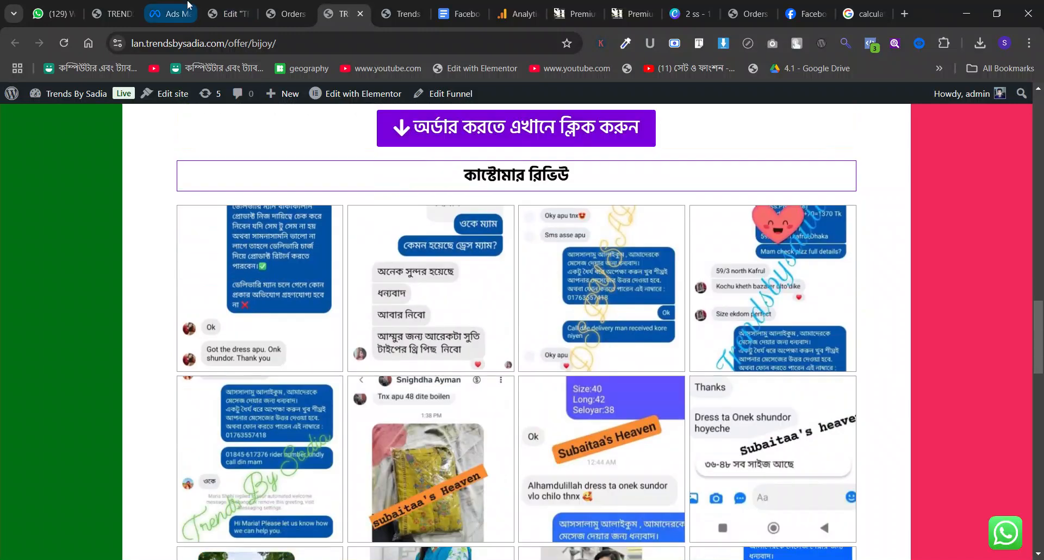
Step: Switch to Ads Manager and create a new Auction campaign with the Sales objective as a manual sales campaign
{"action": "left_click", "coordinate": [170, 13]}
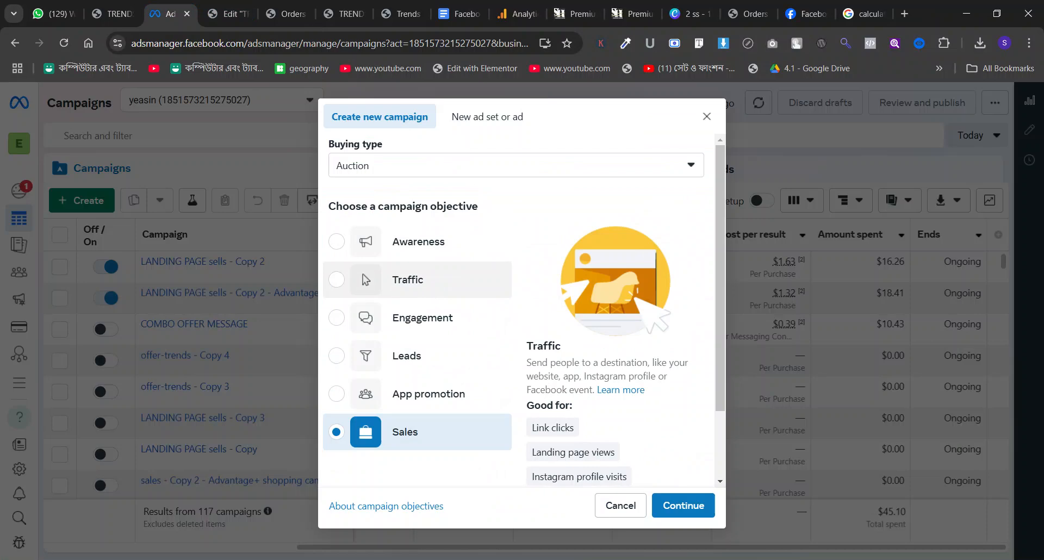
{"action": "left_click", "coordinate": [680, 505]}
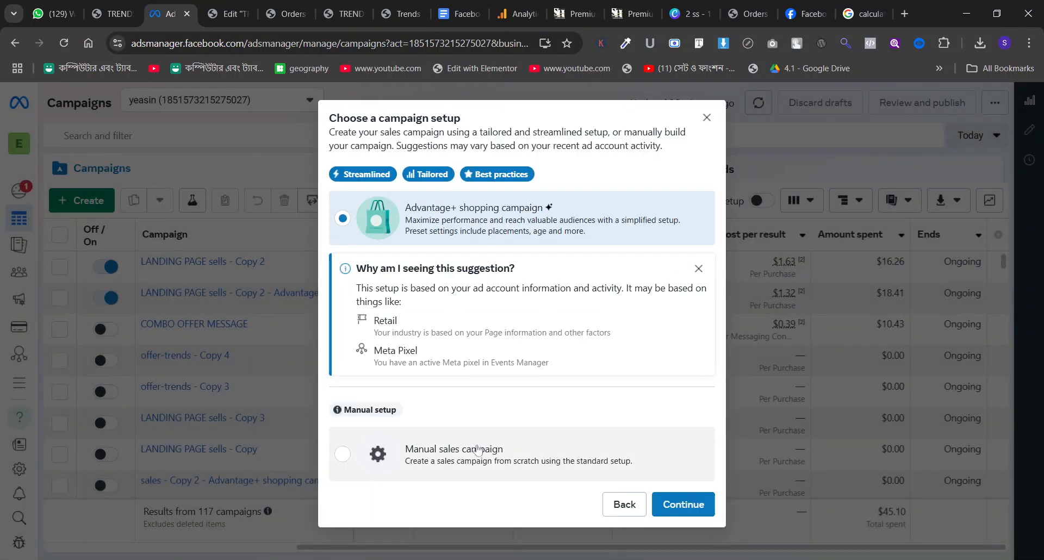
{"action": "left_click", "coordinate": [498, 439]}
{"action": "left_click", "coordinate": [681, 455]}
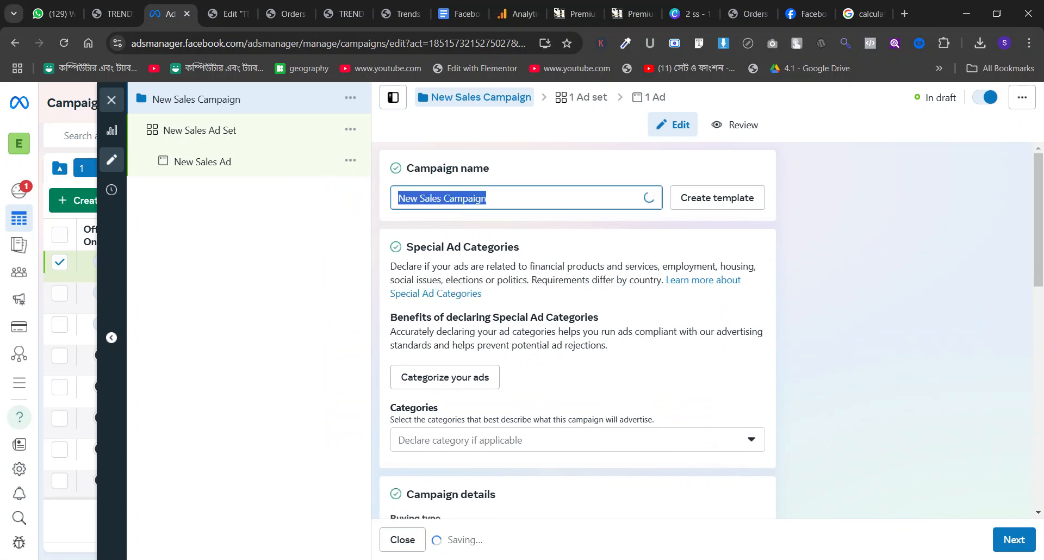
Step: Name the campaign "bijoy offer" and turn off Advantage+ catalog ads for it
{"action": "type", "text": "bijoy offer"}
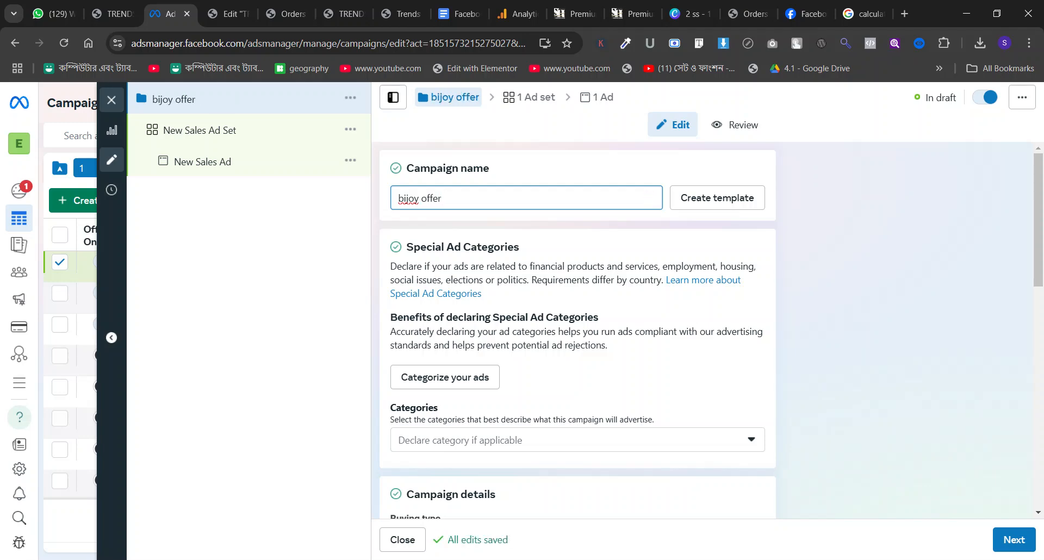
{"action": "scroll", "coordinate": [473, 211], "scroll_direction": "down", "scroll_amount": 5}
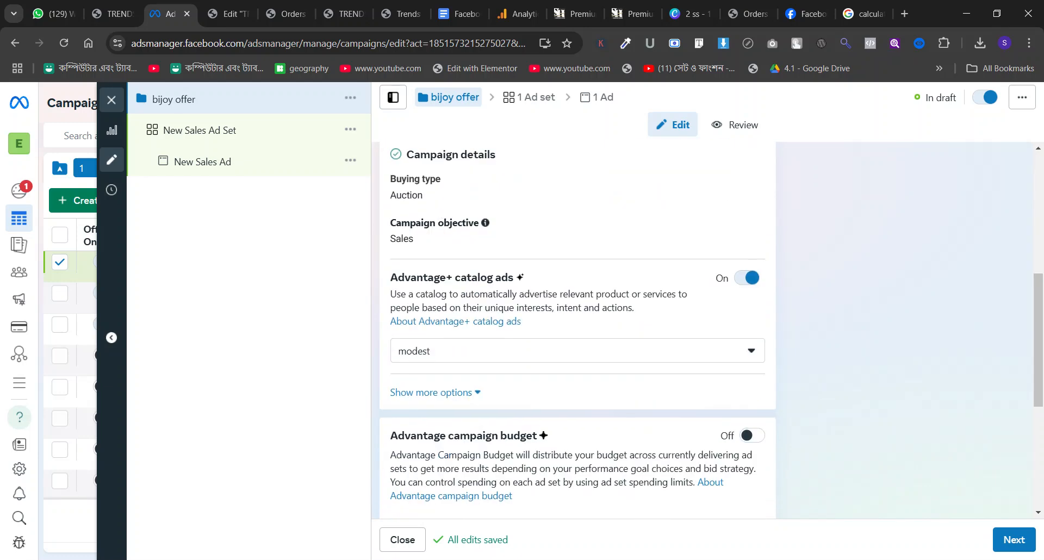
{"action": "left_click", "coordinate": [749, 281]}
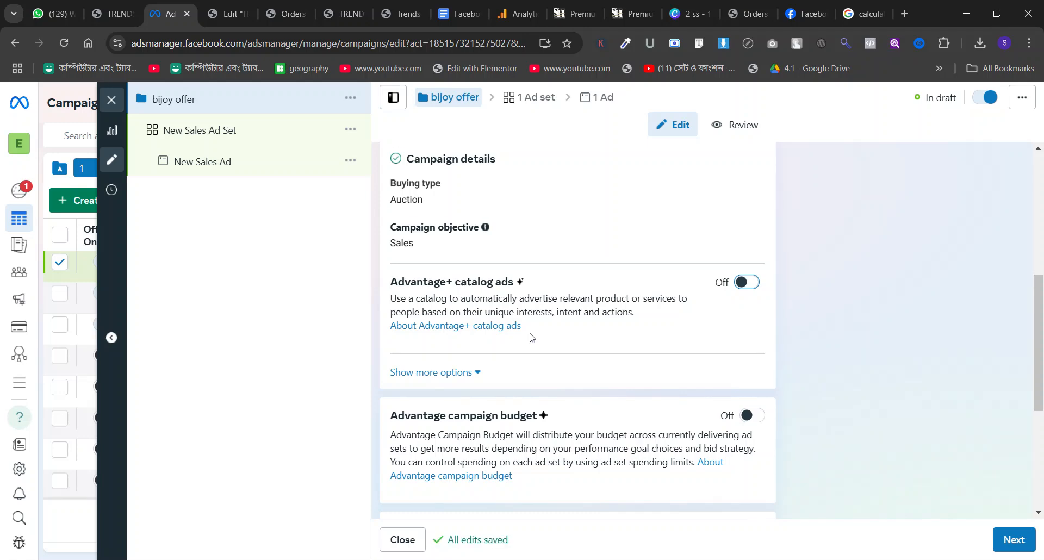
Step: Rename the campaign's new sales ad set to "blank audience"
{"action": "scroll", "coordinate": [531, 337], "scroll_direction": "up", "scroll_amount": 5}
{"action": "left_click", "coordinate": [226, 136]}
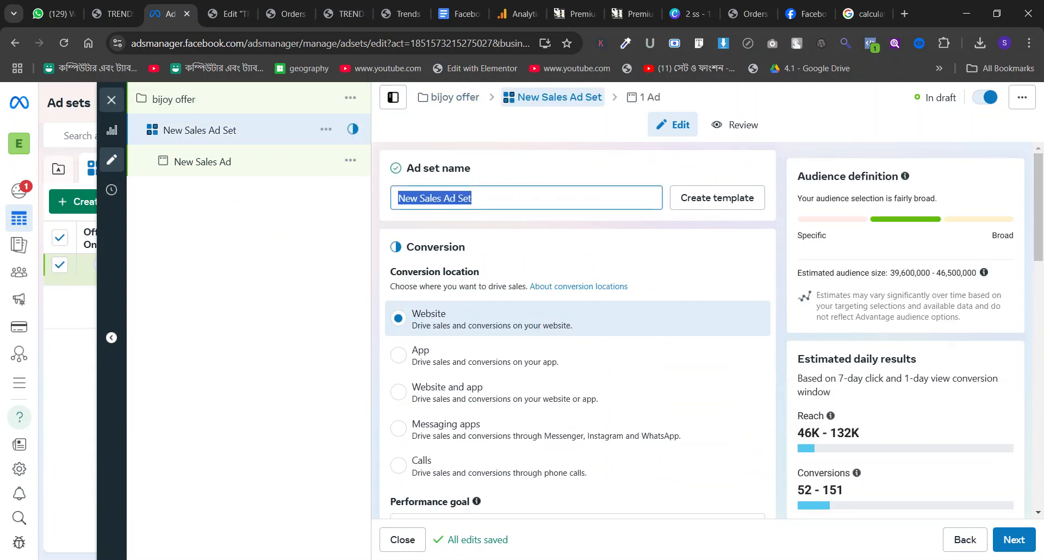
{"action": "type", "text": "blank "}
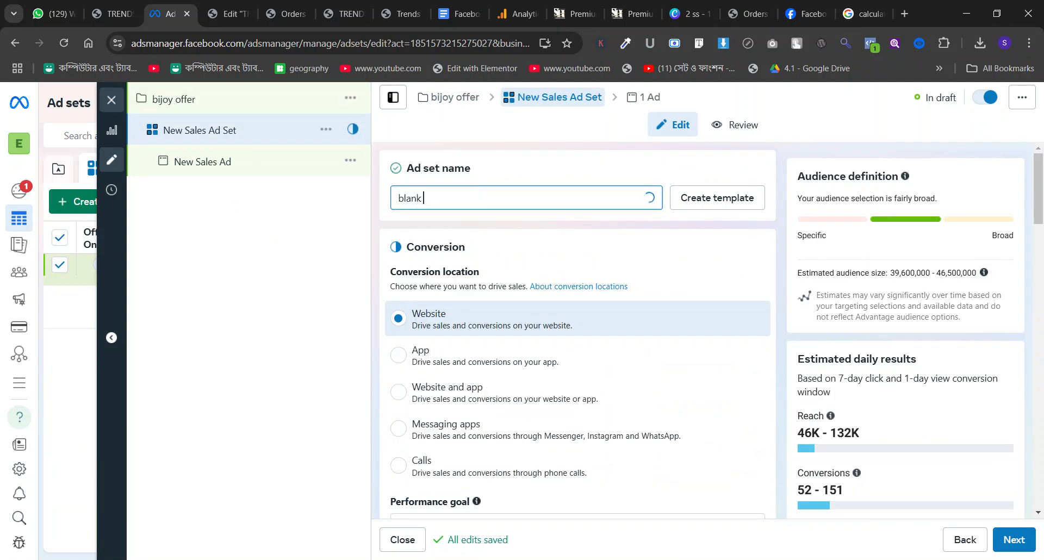
{"action": "type", "text": "audience"}
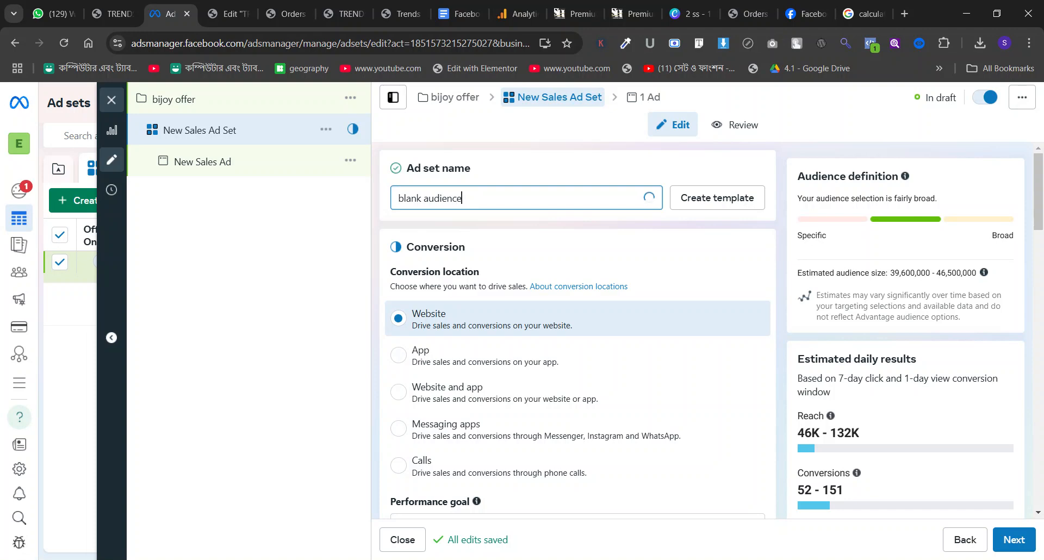
Step: Set the ad set's dataset to lan_trends_by_sadia and its conversion event to Purchase
{"action": "scroll", "coordinate": [527, 380], "scroll_direction": "down", "scroll_amount": 3}
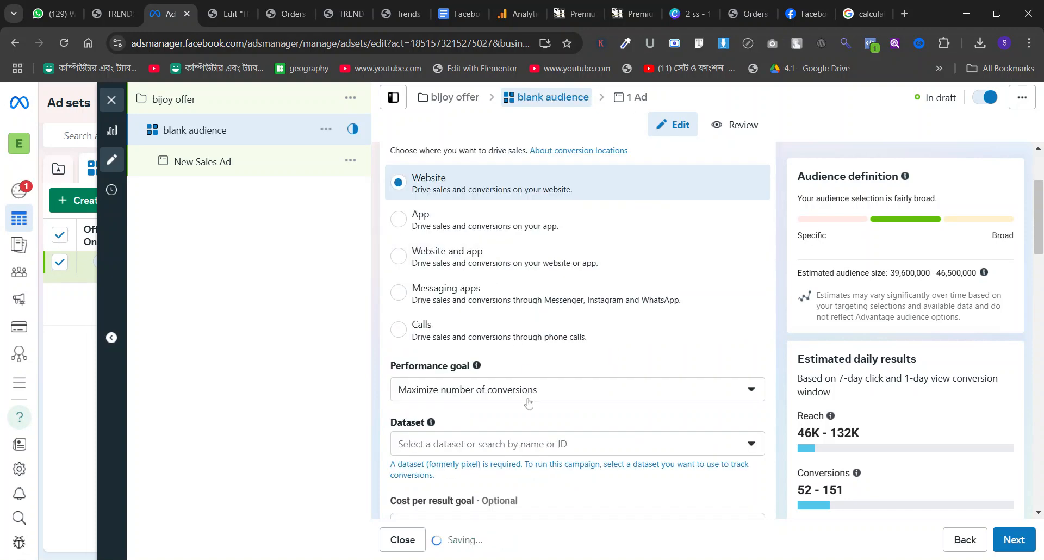
{"action": "left_click", "coordinate": [525, 444]}
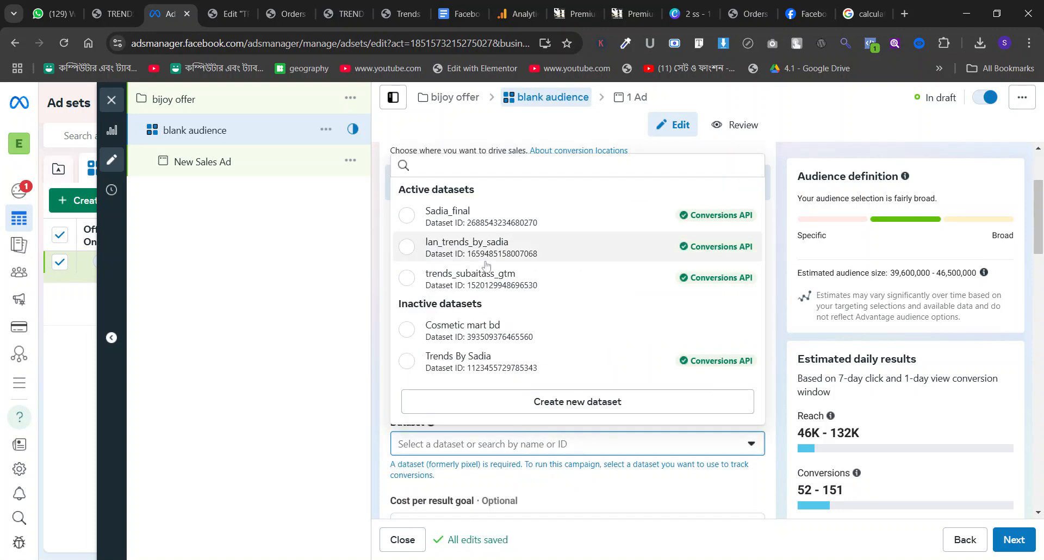
{"action": "left_click", "coordinate": [466, 246]}
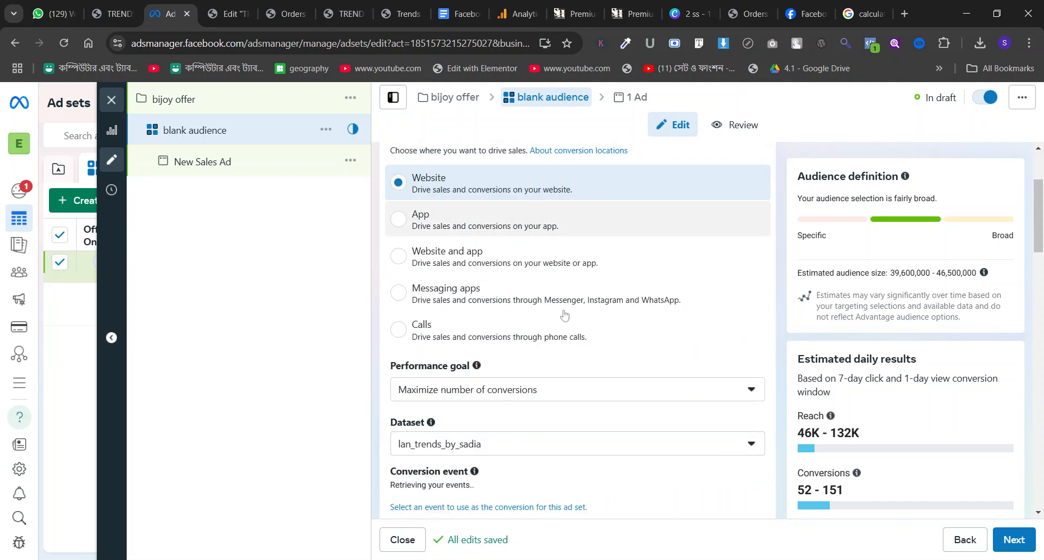
{"action": "scroll", "coordinate": [559, 308], "scroll_direction": "down", "scroll_amount": 4}
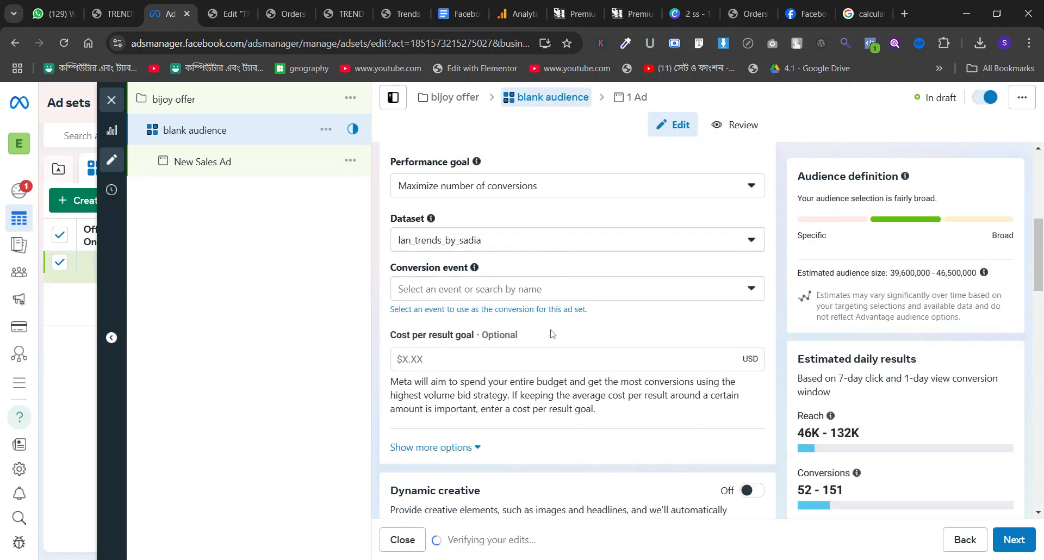
{"action": "left_click", "coordinate": [523, 294]}
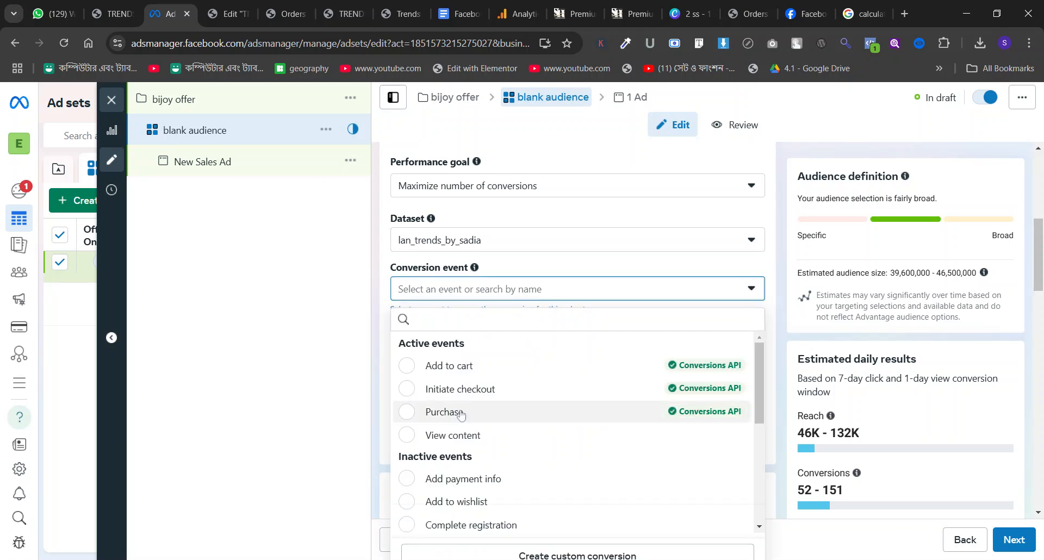
{"action": "key", "text": "Return"}
Step: Add an audience suggestion to the ad set's Advantage+ audience and set the maximum age to 45
{"action": "scroll", "coordinate": [538, 326], "scroll_direction": "down", "scroll_amount": 4}
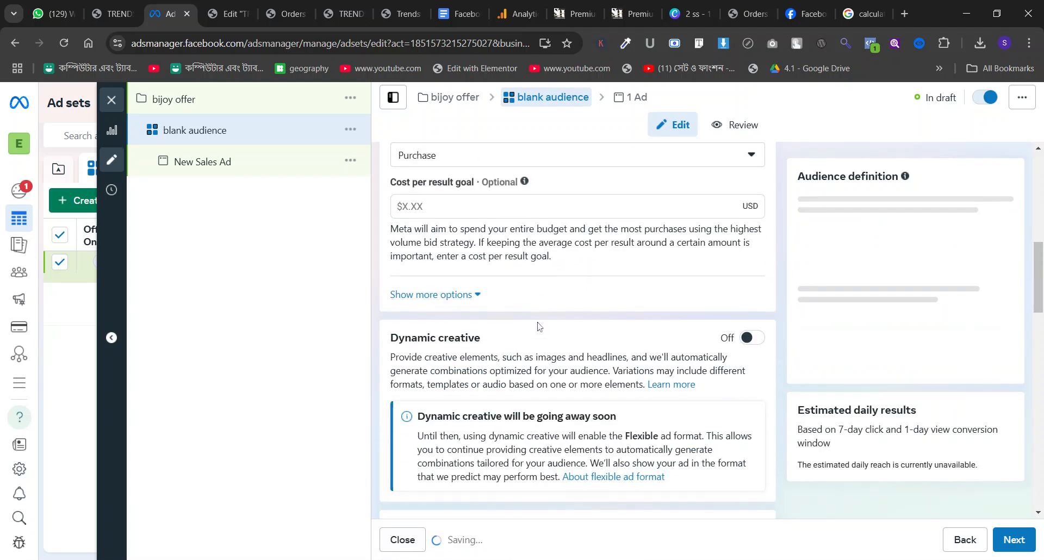
{"action": "scroll", "coordinate": [538, 326], "scroll_direction": "down", "scroll_amount": 5}
{"action": "scroll", "coordinate": [538, 326], "scroll_direction": "up", "scroll_amount": 2}
{"action": "scroll", "coordinate": [538, 326], "scroll_direction": "down", "scroll_amount": 5}
{"action": "scroll", "coordinate": [537, 325], "scroll_direction": "up", "scroll_amount": 1}
{"action": "scroll", "coordinate": [537, 325], "scroll_direction": "down", "scroll_amount": 3}
{"action": "scroll", "coordinate": [537, 325], "scroll_direction": "up", "scroll_amount": 3}
{"action": "scroll", "coordinate": [537, 326], "scroll_direction": "down", "scroll_amount": 3}
{"action": "scroll", "coordinate": [537, 325], "scroll_direction": "down", "scroll_amount": 6}
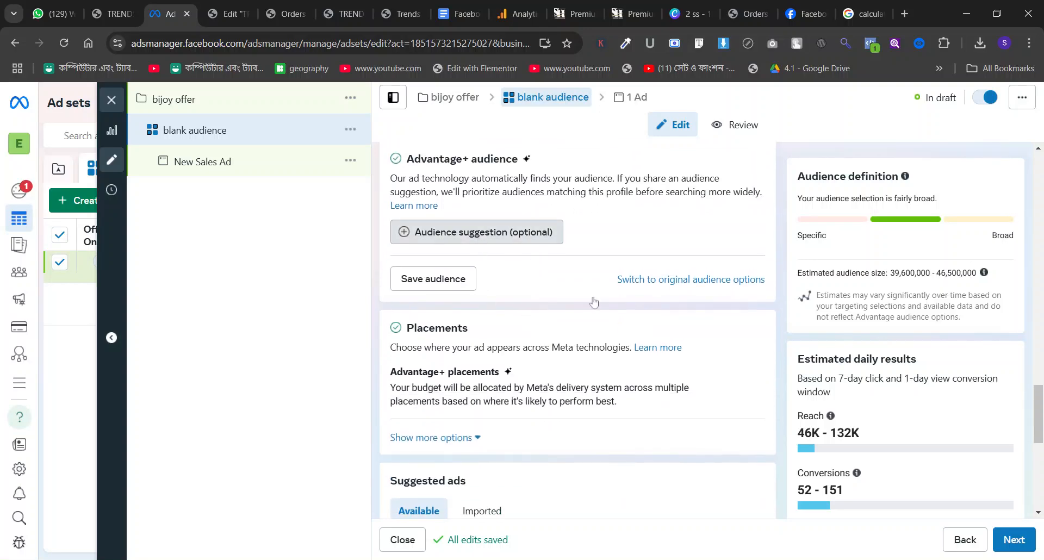
{"action": "left_click", "coordinate": [511, 240]}
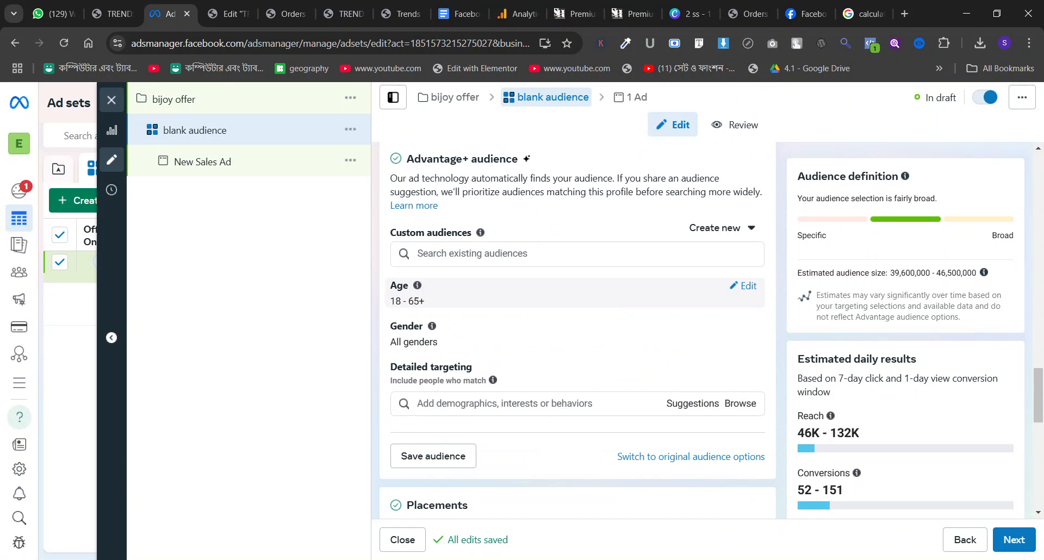
{"action": "left_click", "coordinate": [745, 288]}
{"action": "left_click", "coordinate": [495, 309]}
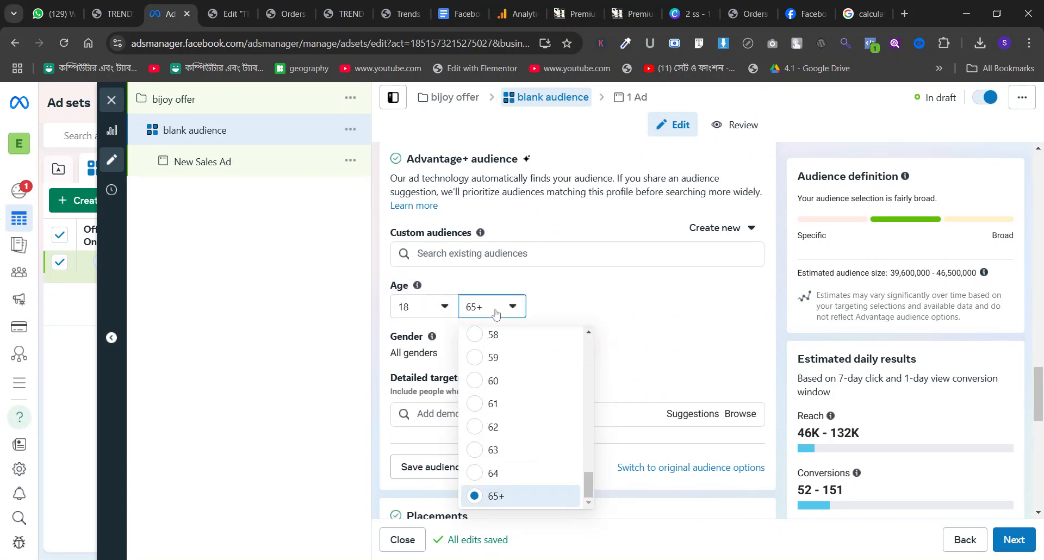
{"action": "scroll", "coordinate": [508, 381], "scroll_direction": "up", "scroll_amount": 4}
{"action": "scroll", "coordinate": [509, 382], "scroll_direction": "up", "scroll_amount": 1}
{"action": "scroll", "coordinate": [508, 391], "scroll_direction": "up", "scroll_amount": 1}
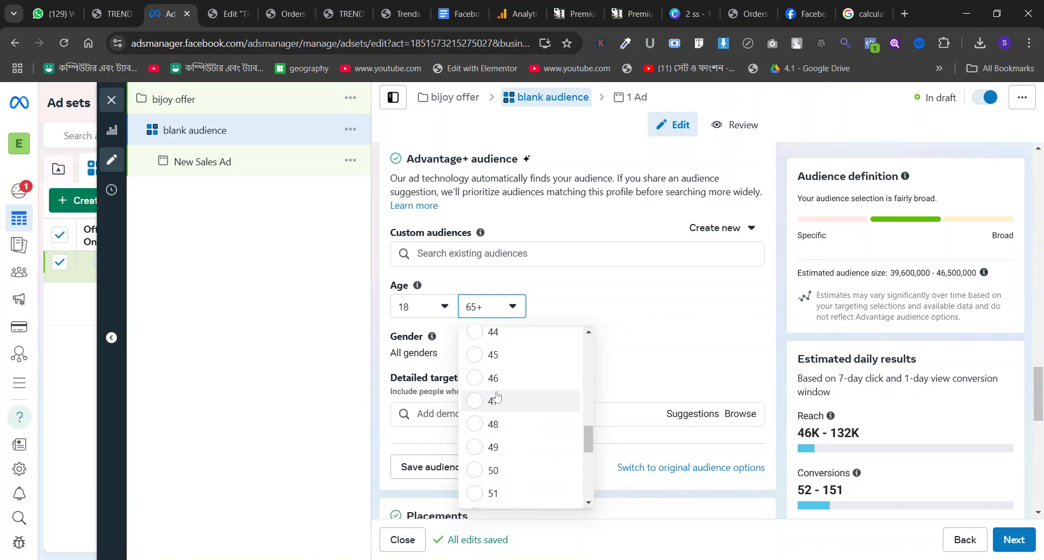
{"action": "key", "text": "Return"}
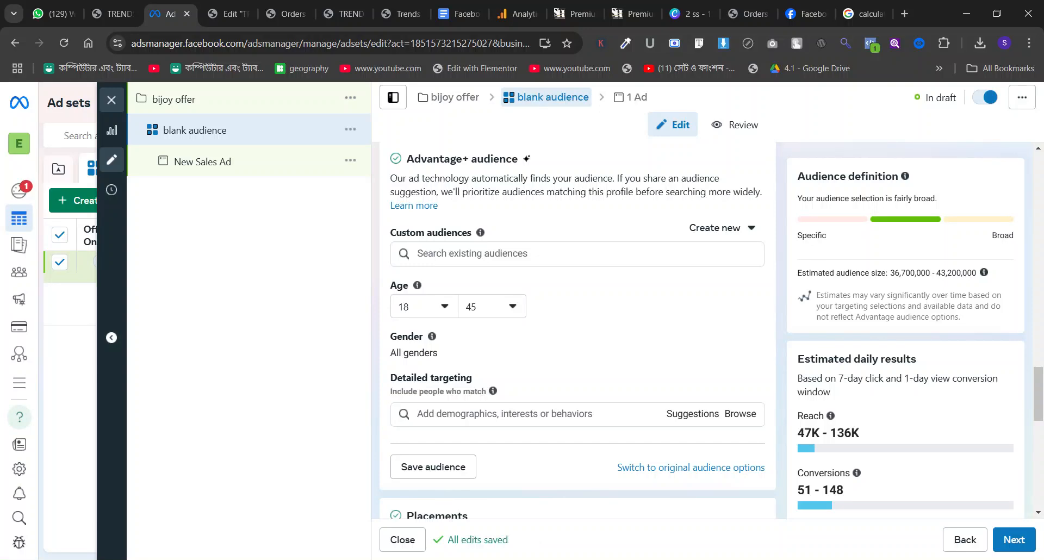
Step: Open the ad set's new sales ad, then reload the bijoy offer landing page and select its web address
{"action": "scroll", "coordinate": [595, 320], "scroll_direction": "down", "scroll_amount": 5}
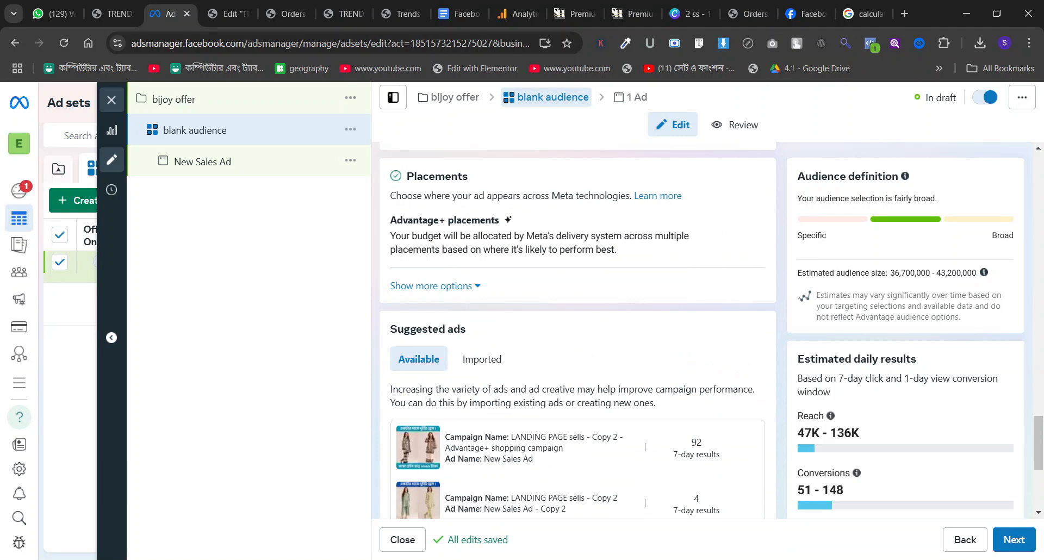
{"action": "left_click", "coordinate": [201, 163]}
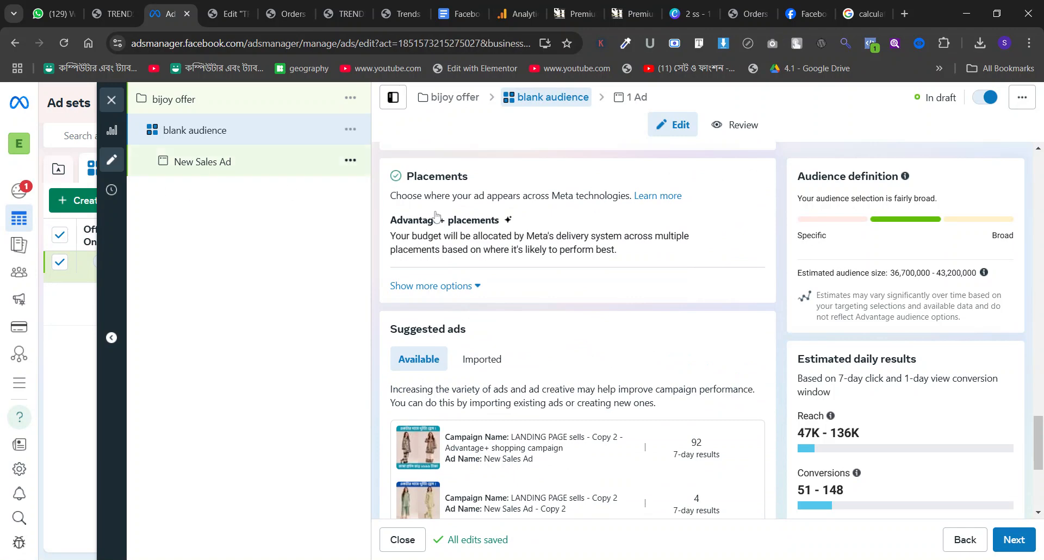
{"action": "left_click", "coordinate": [340, 14]}
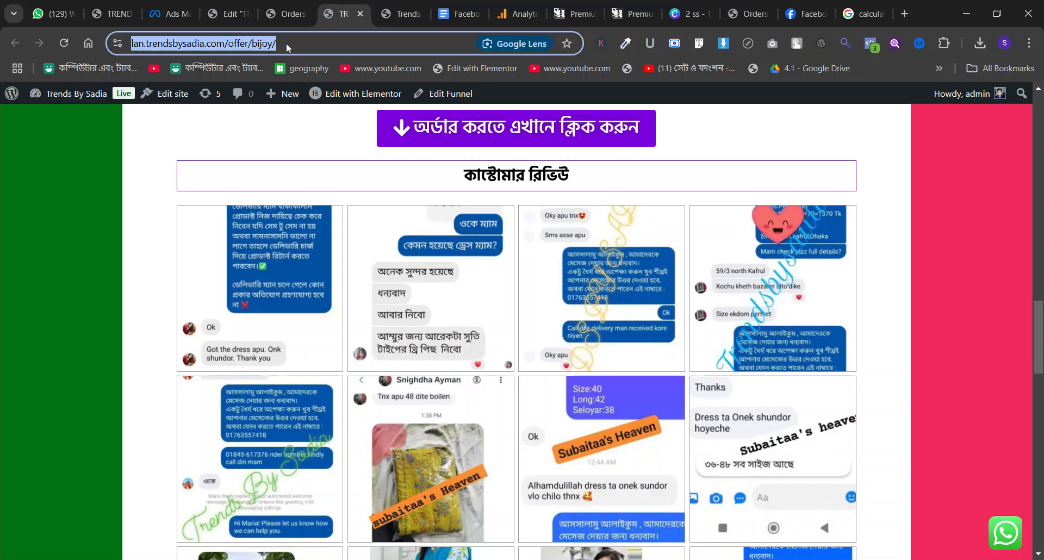
{"action": "left_click", "coordinate": [65, 43]}
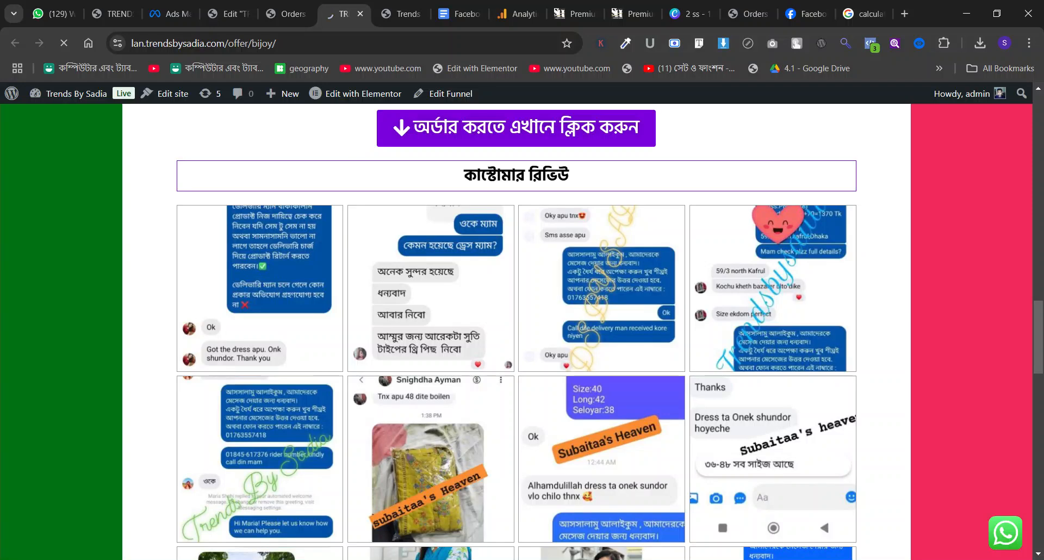
{"action": "scroll", "coordinate": [343, 182], "scroll_direction": "up", "scroll_amount": 15}
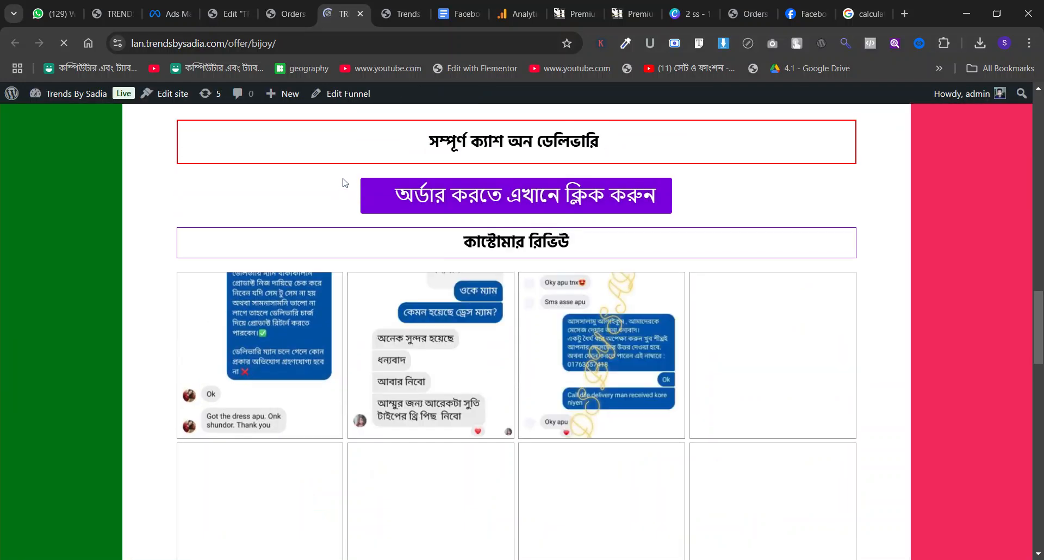
{"action": "left_click", "coordinate": [231, 47]}
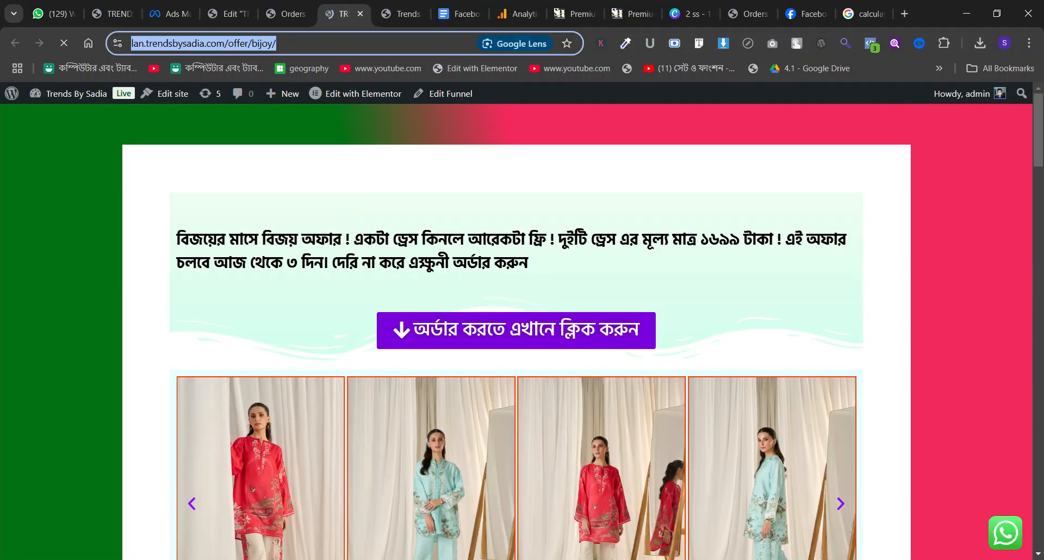
Step: Return to Ads Manager and choose tailorzonebd as the new sales ad's Instagram account
{"action": "left_click", "coordinate": [166, 14]}
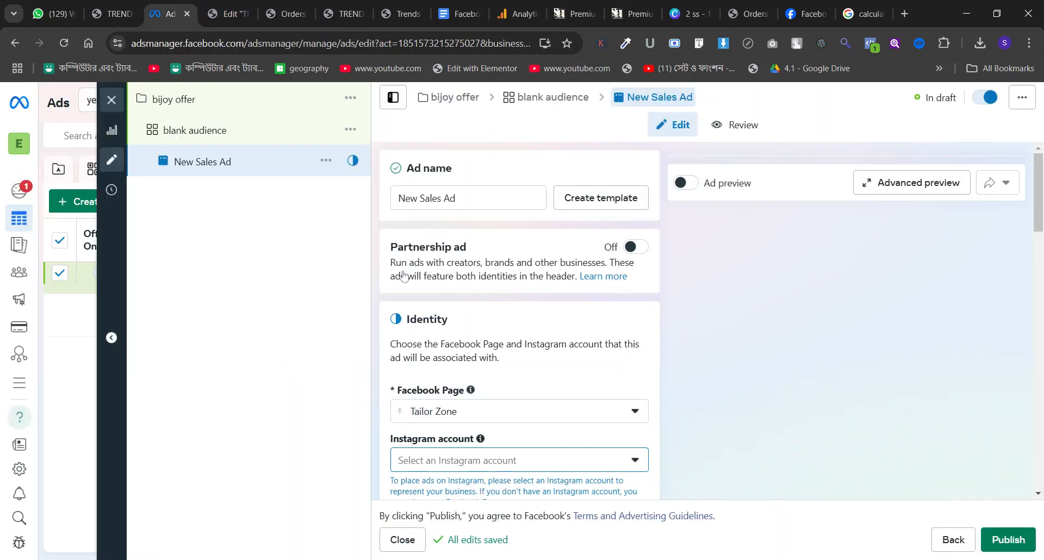
{"action": "left_click", "coordinate": [465, 460]}
{"action": "left_click", "coordinate": [463, 392]}
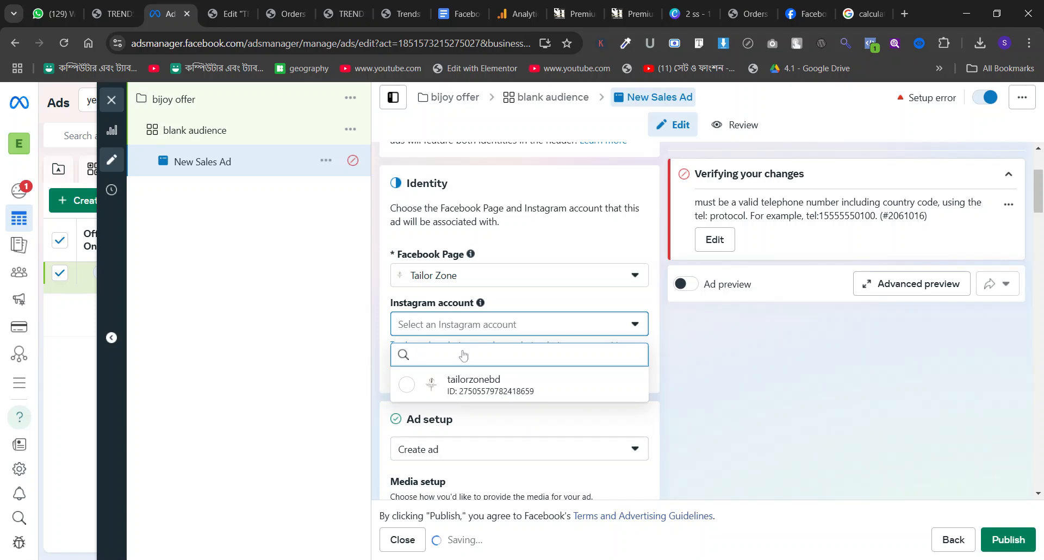
Step: Start adding an image to the ad creative and upload the file 2 ss (3).jpg
{"action": "scroll", "coordinate": [458, 330], "scroll_direction": "down", "scroll_amount": 15}
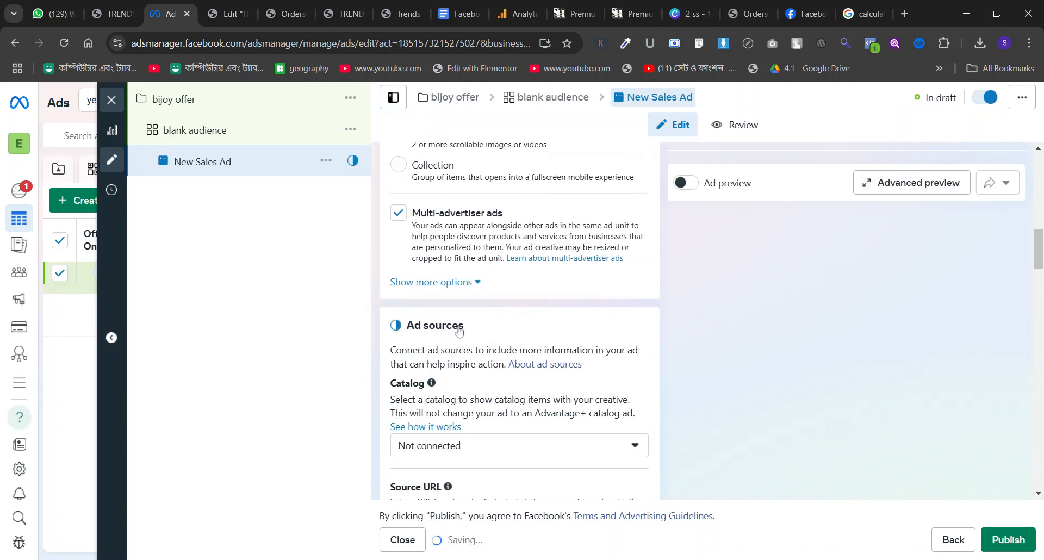
{"action": "scroll", "coordinate": [458, 330], "scroll_direction": "up", "scroll_amount": 15}
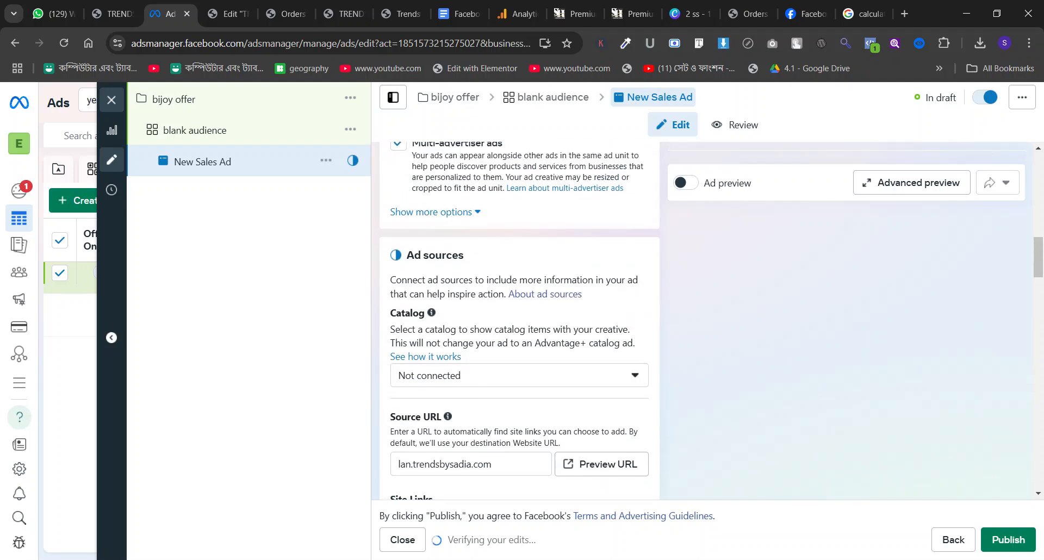
{"action": "scroll", "coordinate": [459, 329], "scroll_direction": "down", "scroll_amount": 10}
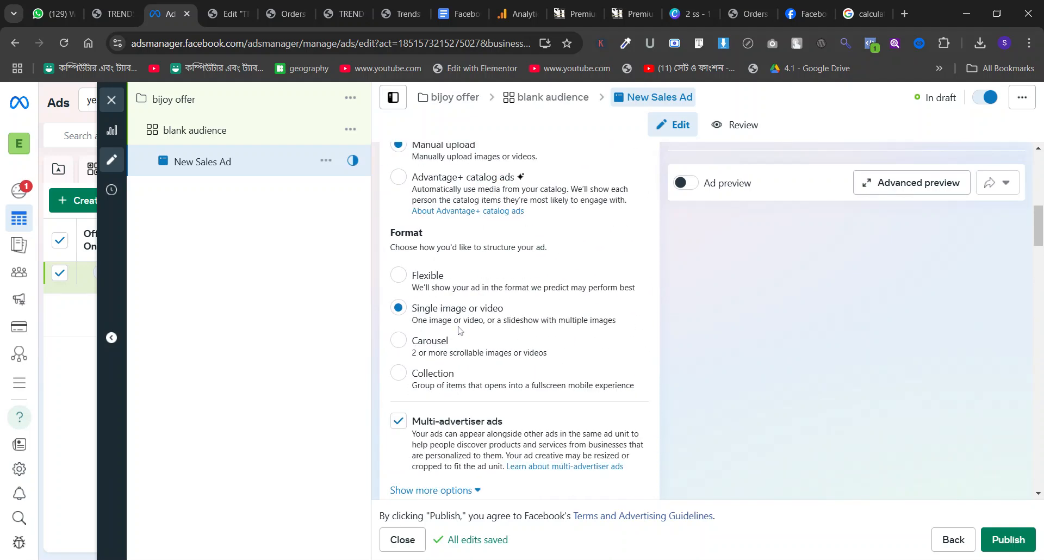
{"action": "scroll", "coordinate": [523, 304], "scroll_direction": "down", "scroll_amount": 1}
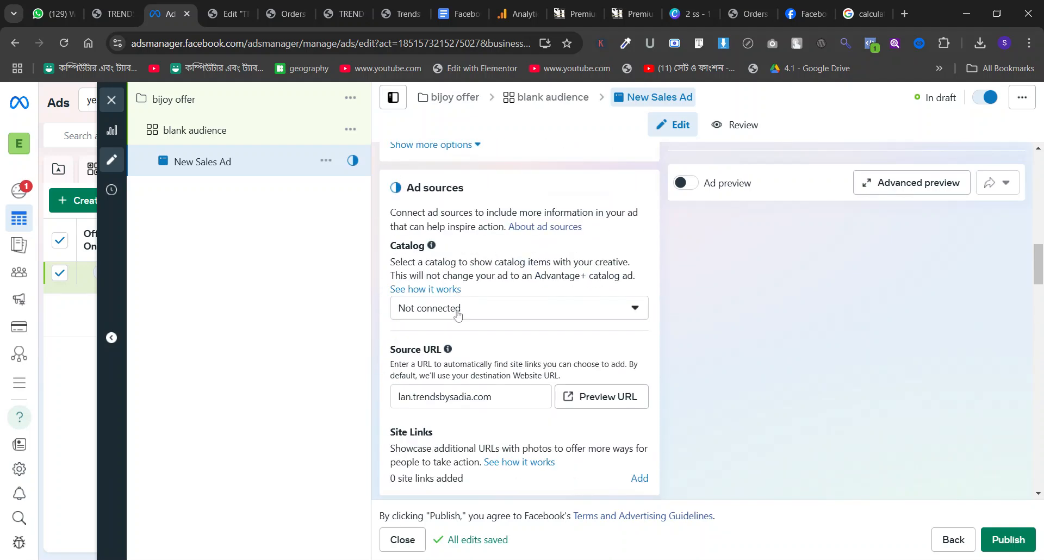
{"action": "left_click", "coordinate": [523, 306]}
{"action": "left_click", "coordinate": [523, 304]}
{"action": "scroll", "coordinate": [523, 303], "scroll_direction": "down", "scroll_amount": 7}
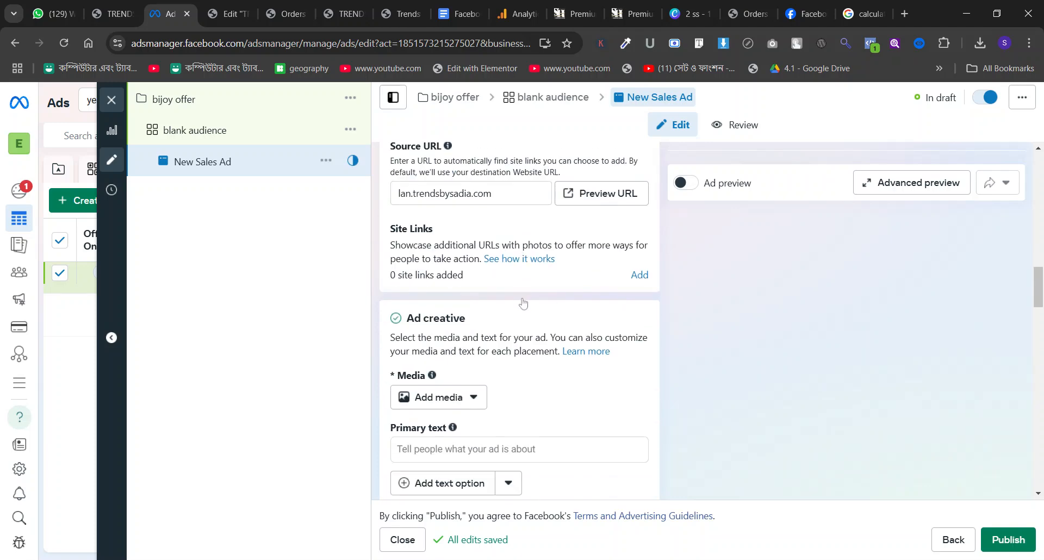
{"action": "left_click", "coordinate": [412, 195]}
{"action": "left_click", "coordinate": [424, 226]}
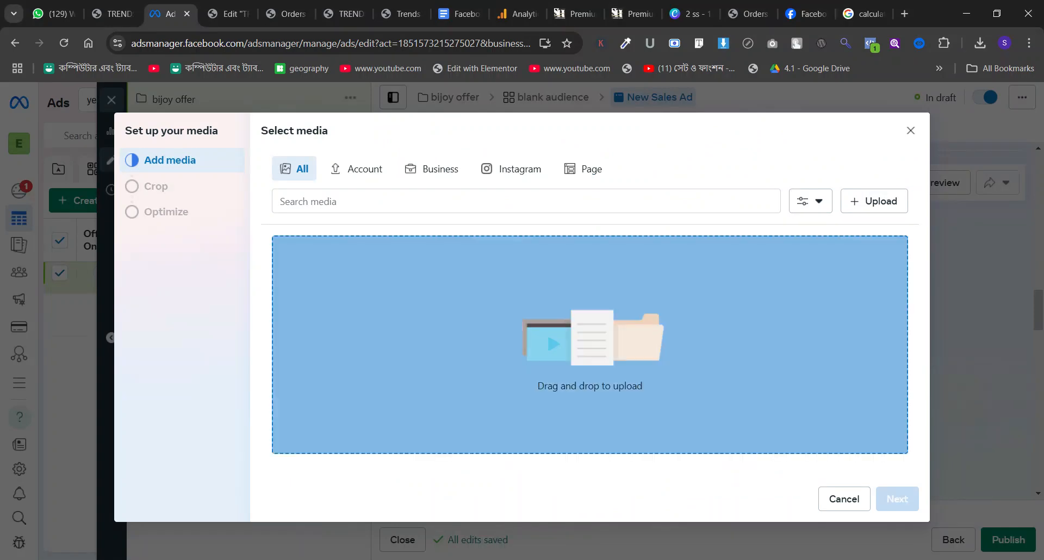
{"action": "left_click_drag", "start_coordinate": [311, 310], "coordinate": [312, 311]}
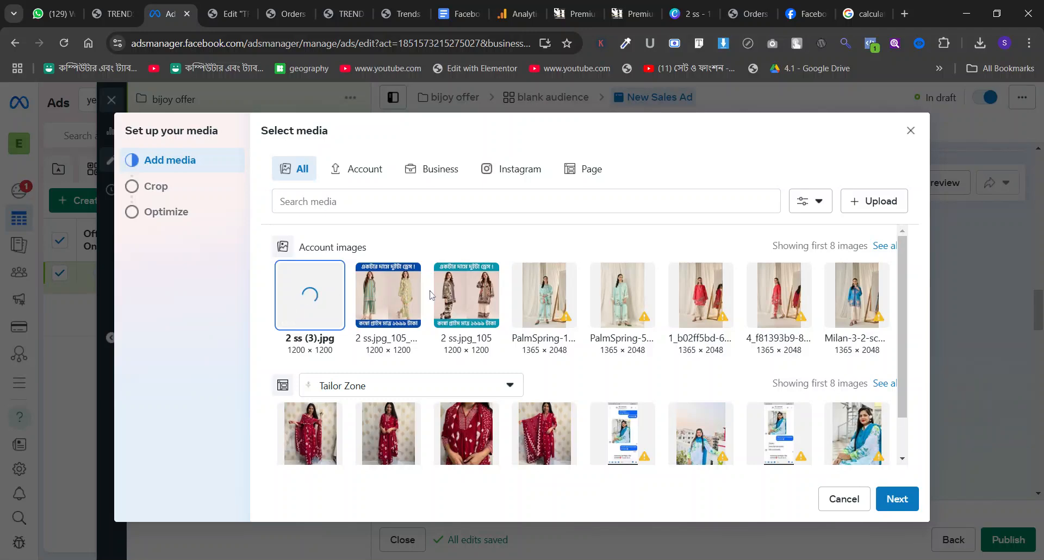
Step: Try to set up the placement crops for 2 ss (3).jpg, then remove the media from the ad creative
{"action": "left_click", "coordinate": [284, 14]}
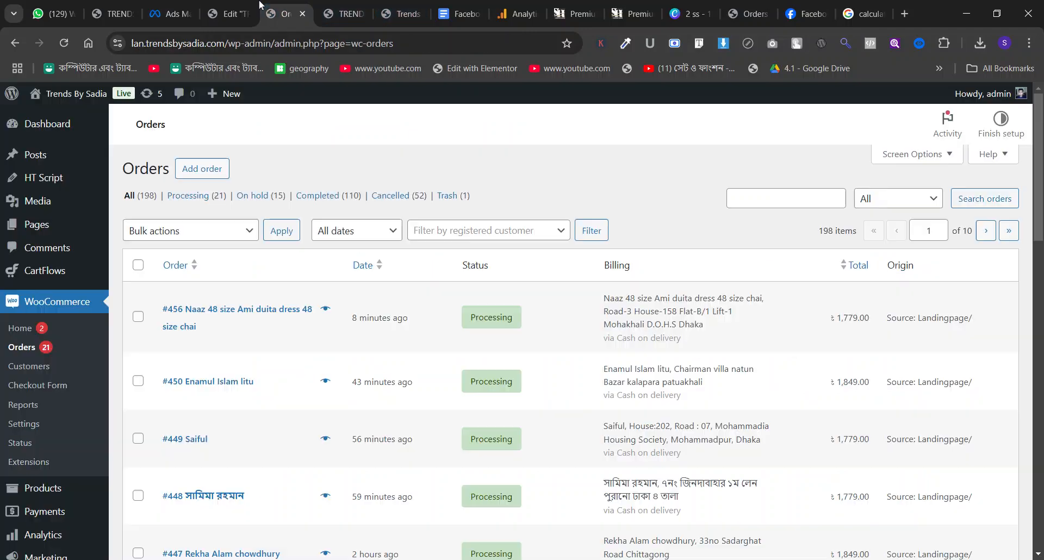
{"action": "left_click", "coordinate": [169, 13]}
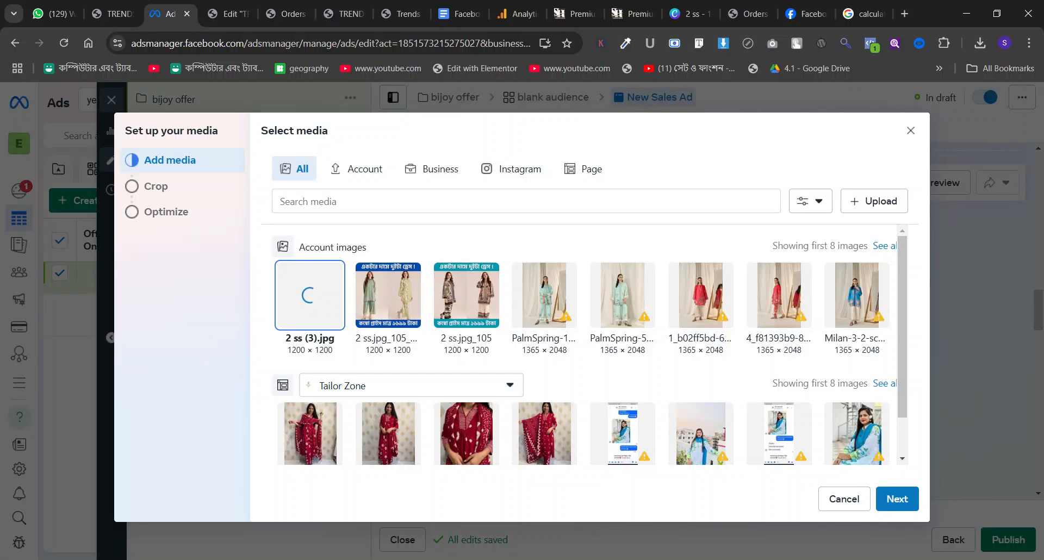
{"action": "left_click", "coordinate": [915, 499]}
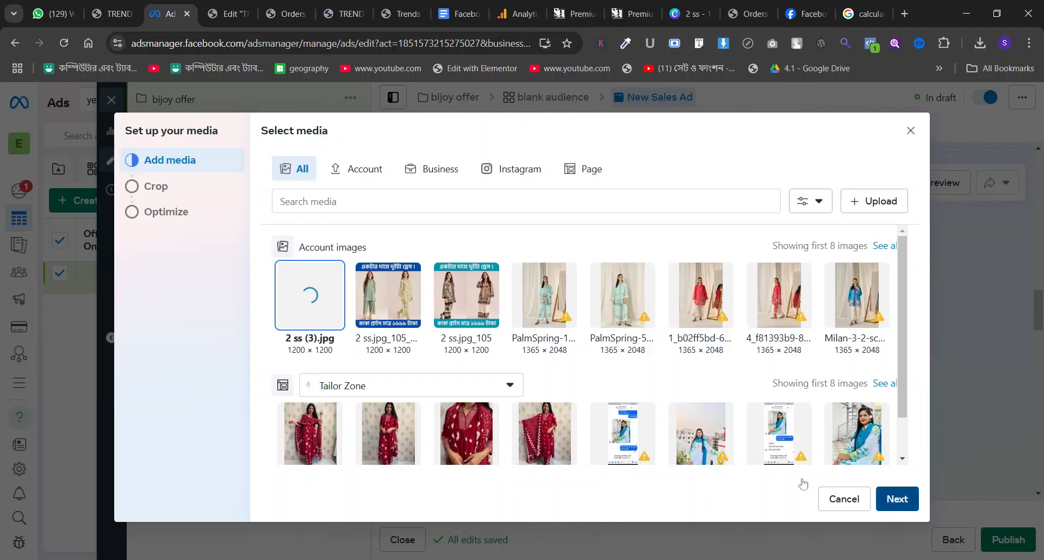
{"action": "scroll", "coordinate": [433, 369], "scroll_direction": "down", "scroll_amount": 3}
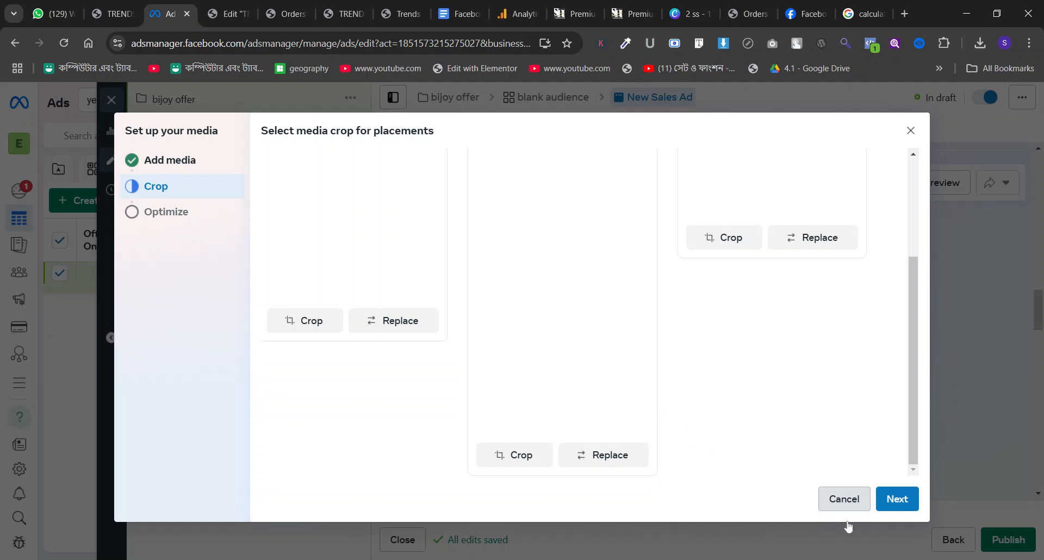
{"action": "left_click", "coordinate": [844, 498]}
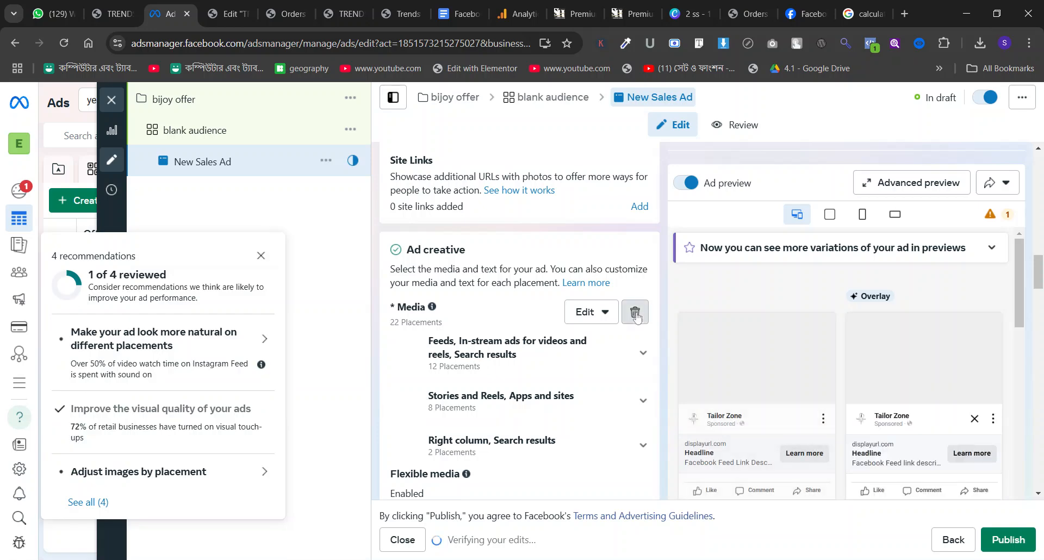
{"action": "left_click", "coordinate": [635, 313]}
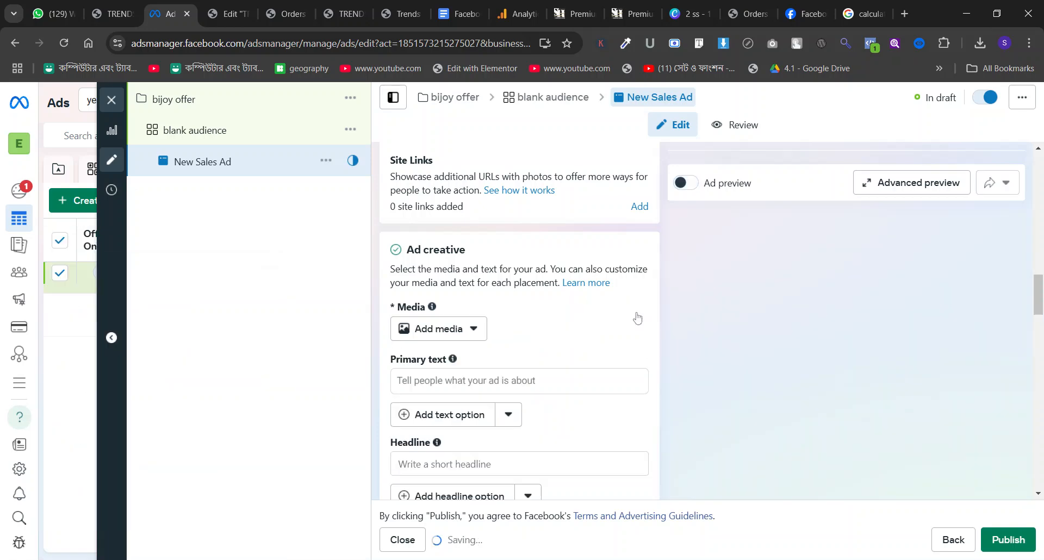
Step: Try again to select 2 ss (3).jpg from the account images, then reload the ad editor page
{"action": "left_click", "coordinate": [407, 329]}
{"action": "left_click", "coordinate": [446, 364]}
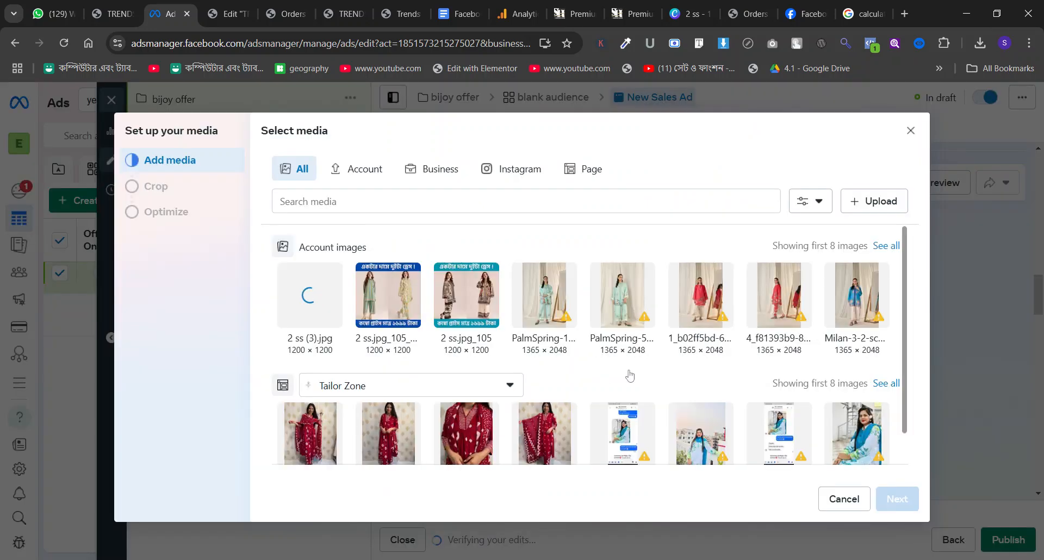
{"action": "left_click", "coordinate": [304, 286]}
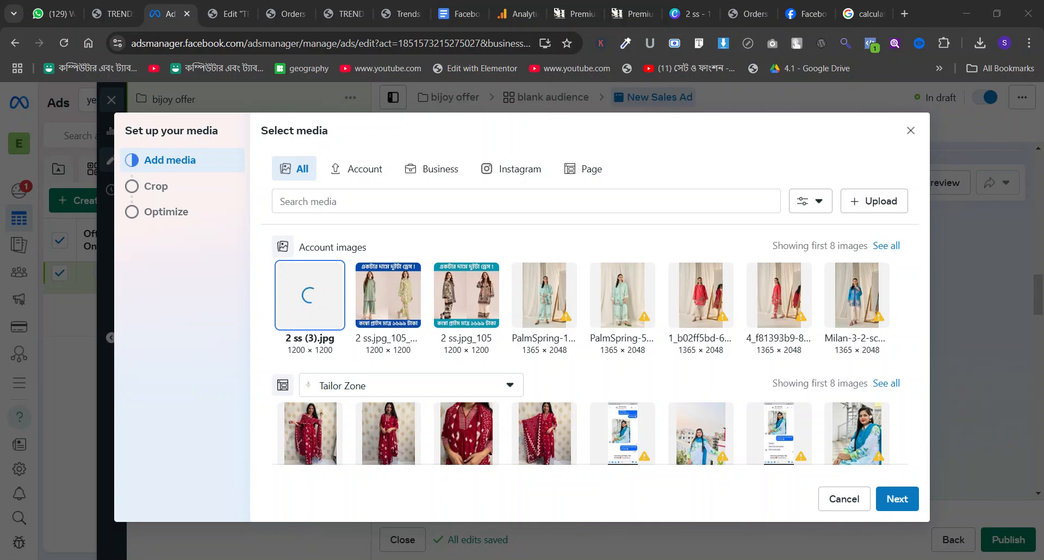
{"action": "left_click_drag", "start_coordinate": [482, 368], "coordinate": [482, 370]}
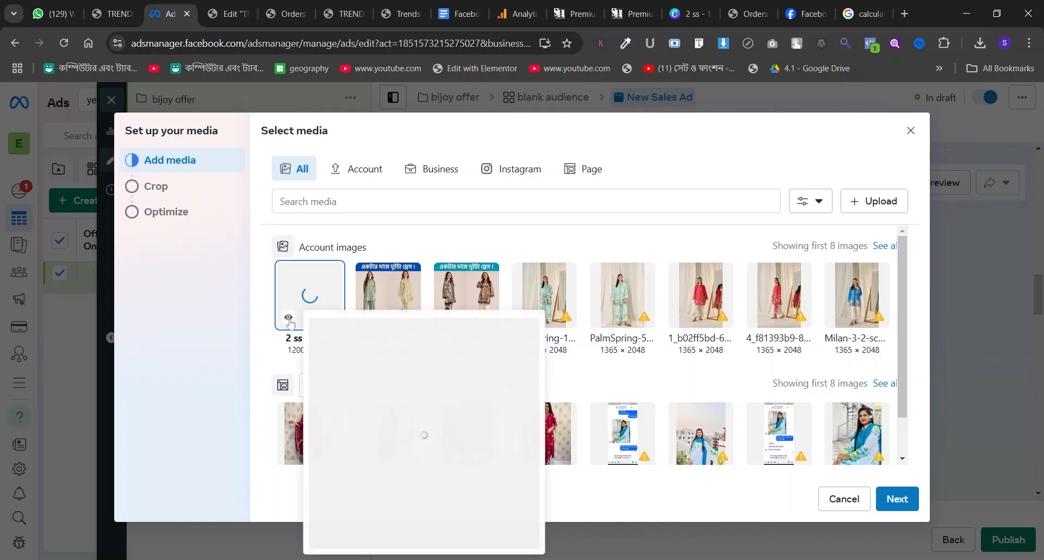
{"action": "mouse_move", "coordinate": [289, 320]}
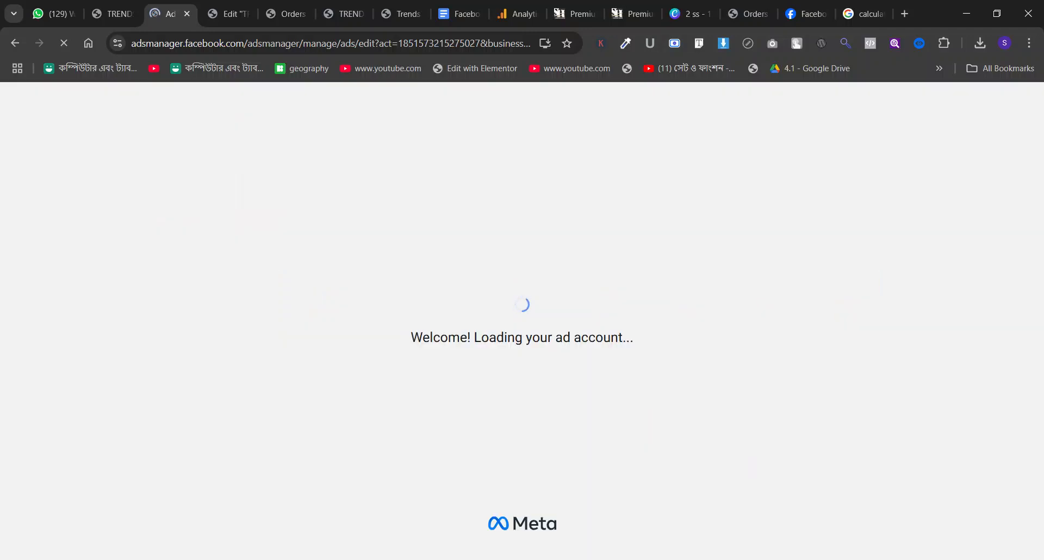
Step: Switch to Google Analytics and examine the landing_sadia Realtime overview for active users and viewed pages
{"action": "left_click", "coordinate": [522, 12]}
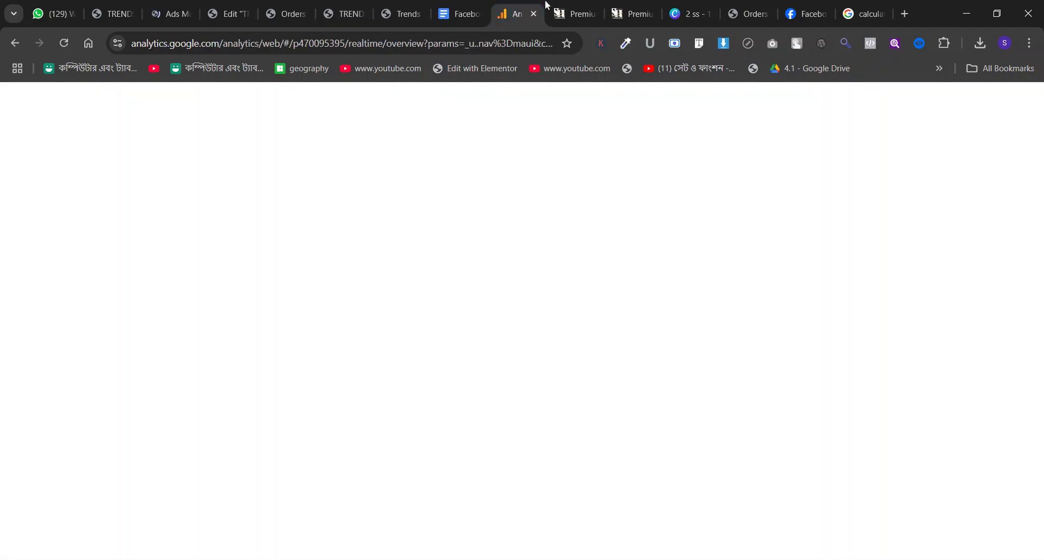
{"action": "left_click", "coordinate": [164, 6]}
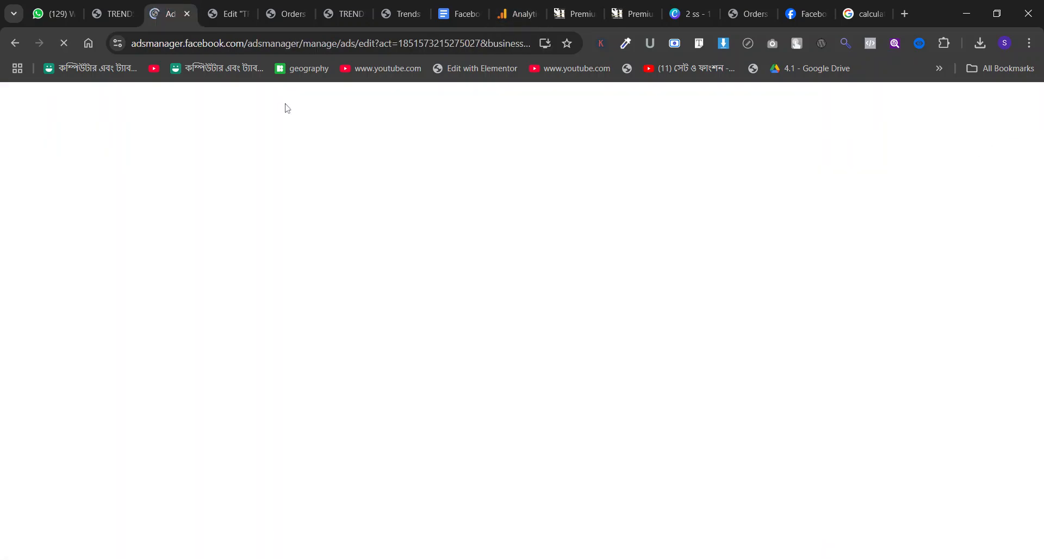
{"action": "left_click", "coordinate": [509, 14]}
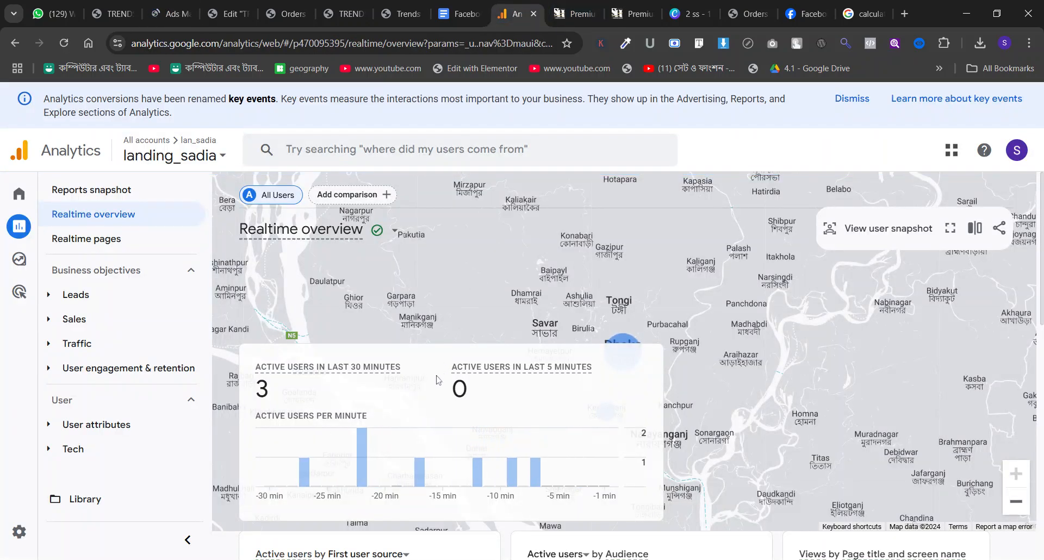
{"action": "scroll", "coordinate": [405, 347], "scroll_direction": "down", "scroll_amount": 3}
{"action": "scroll", "coordinate": [405, 347], "scroll_direction": "down", "scroll_amount": 4}
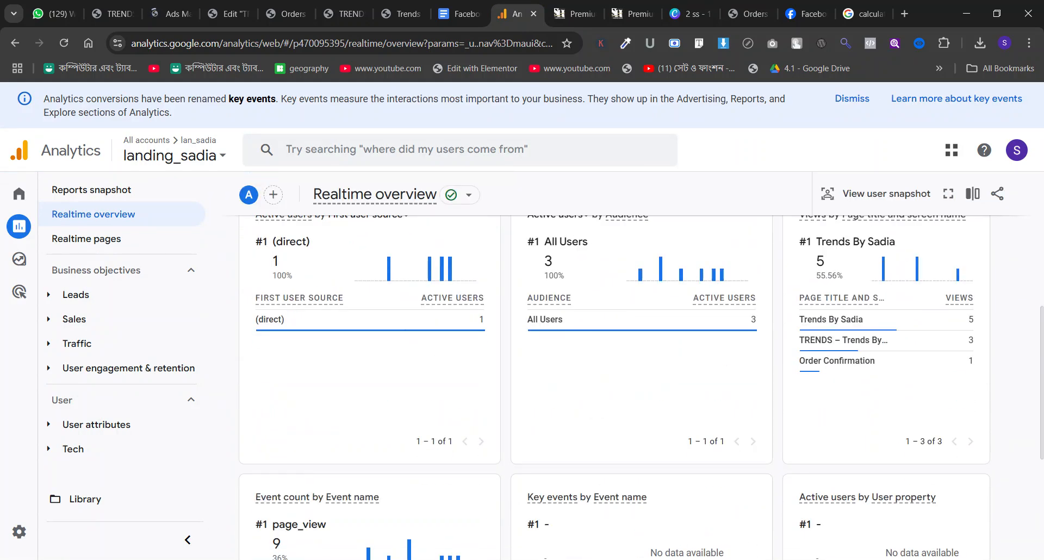
{"action": "scroll", "coordinate": [537, 334], "scroll_direction": "up", "scroll_amount": 4}
Step: Return to Ads Manager, select 2 ss (3).jpg as the ad's image and accept the suggested placement crops
{"action": "key", "text": "ctrl+3"}
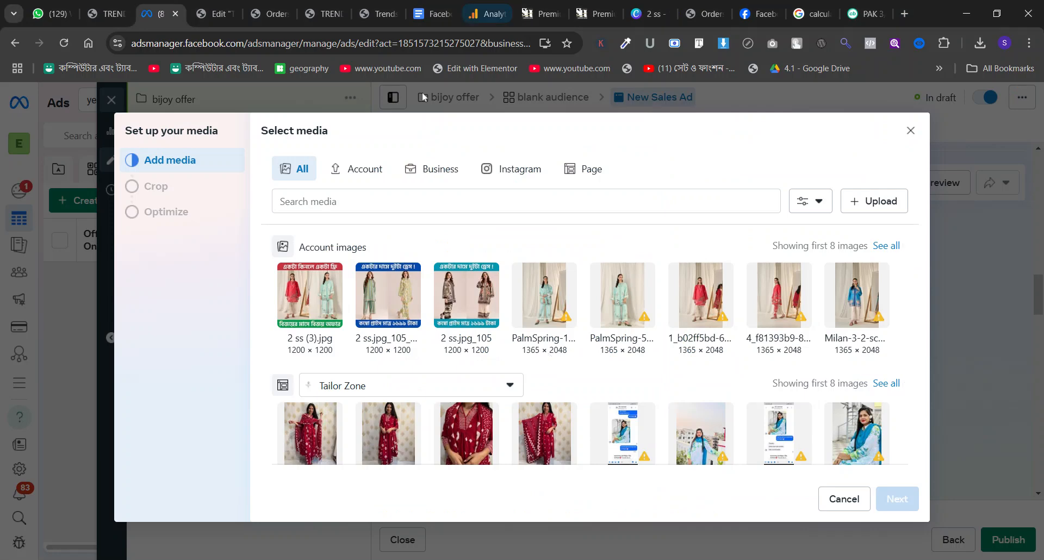
{"action": "left_click", "coordinate": [310, 296]}
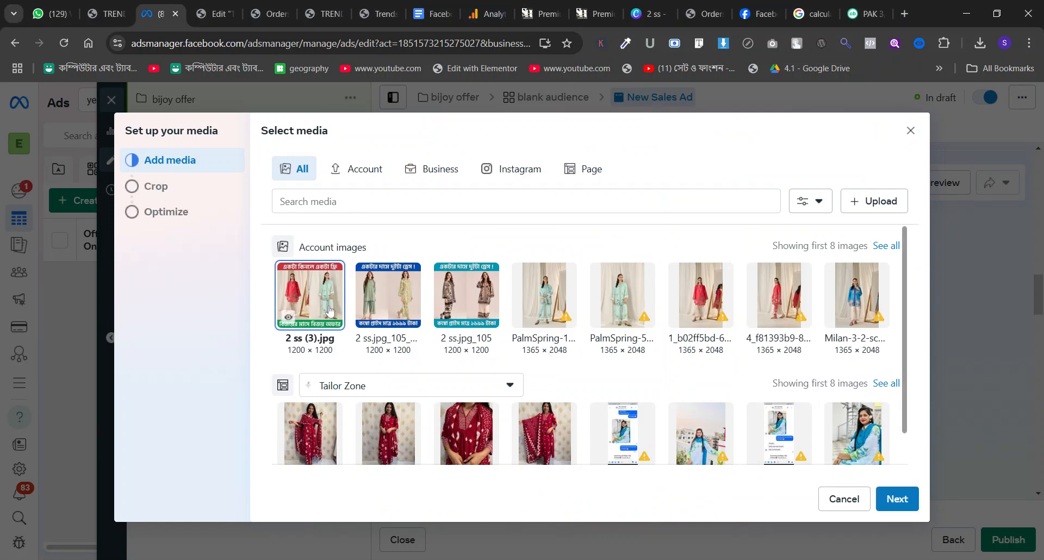
{"action": "left_click", "coordinate": [881, 498]}
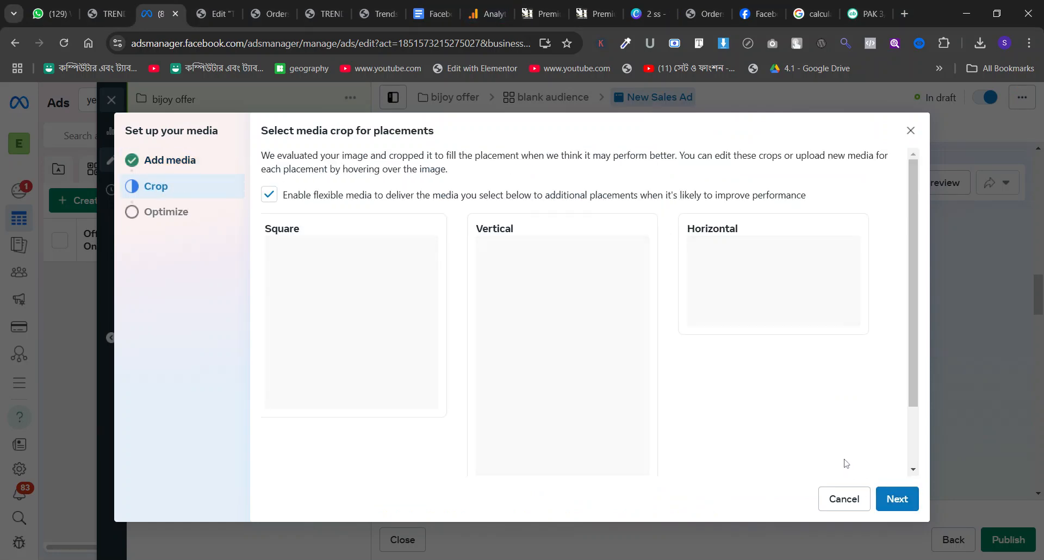
{"action": "left_click", "coordinate": [896, 496]}
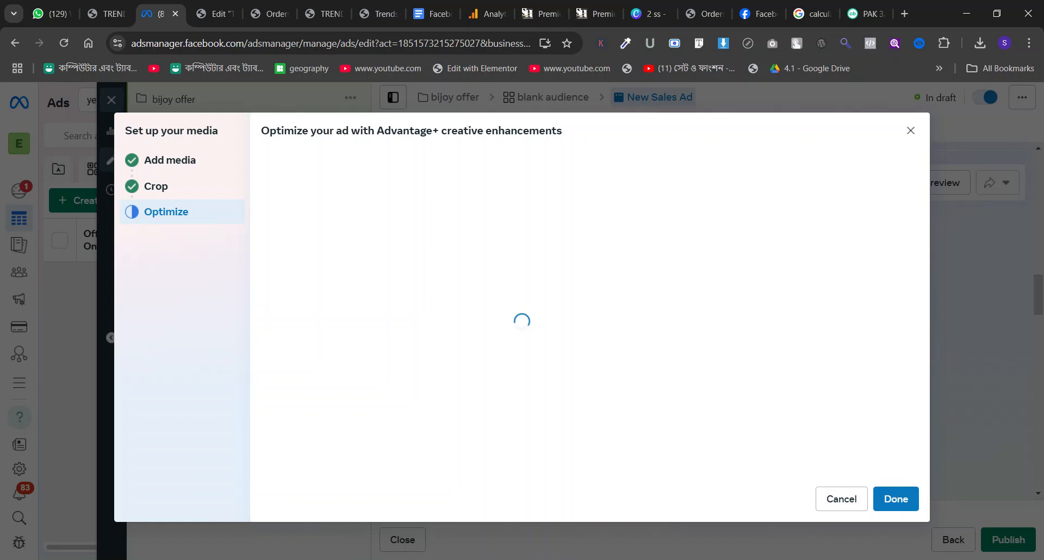
Step: Turn off the Add catalog items enhancement for the ad and finish the media setup
{"action": "scroll", "coordinate": [585, 326], "scroll_direction": "down", "scroll_amount": 1}
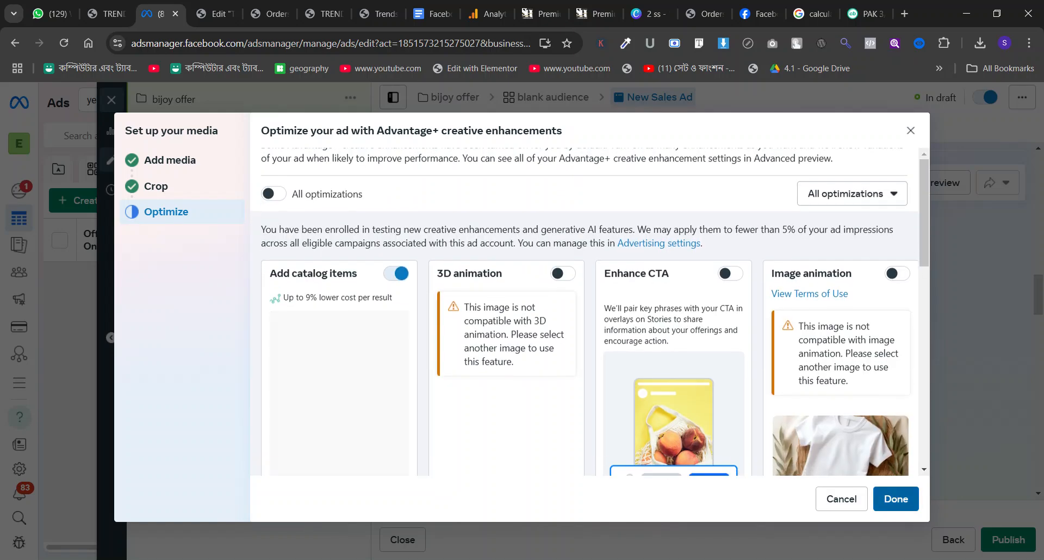
{"action": "scroll", "coordinate": [585, 326], "scroll_direction": "down", "scroll_amount": 2}
{"action": "scroll", "coordinate": [536, 420], "scroll_direction": "up", "scroll_amount": 3}
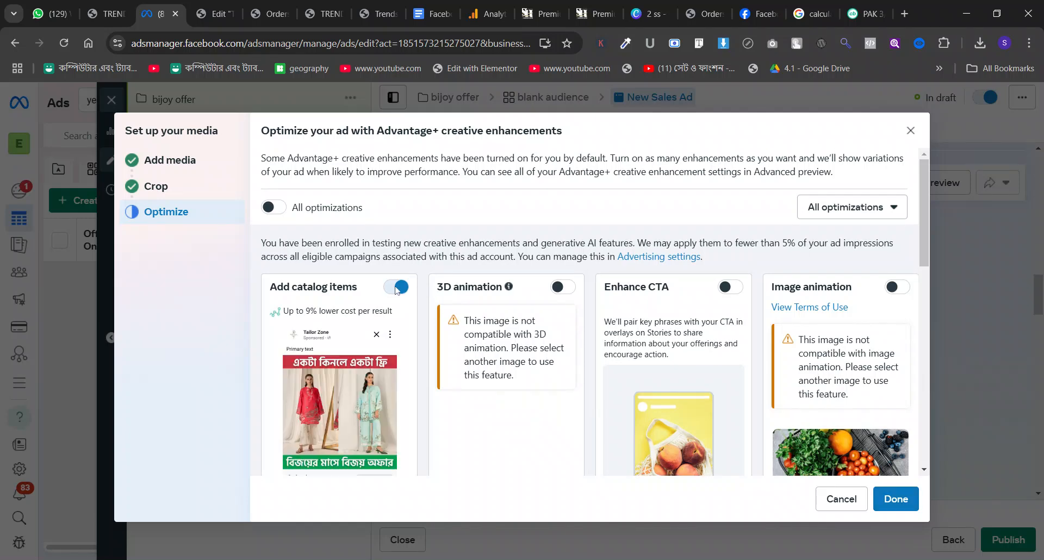
{"action": "left_click", "coordinate": [397, 287]}
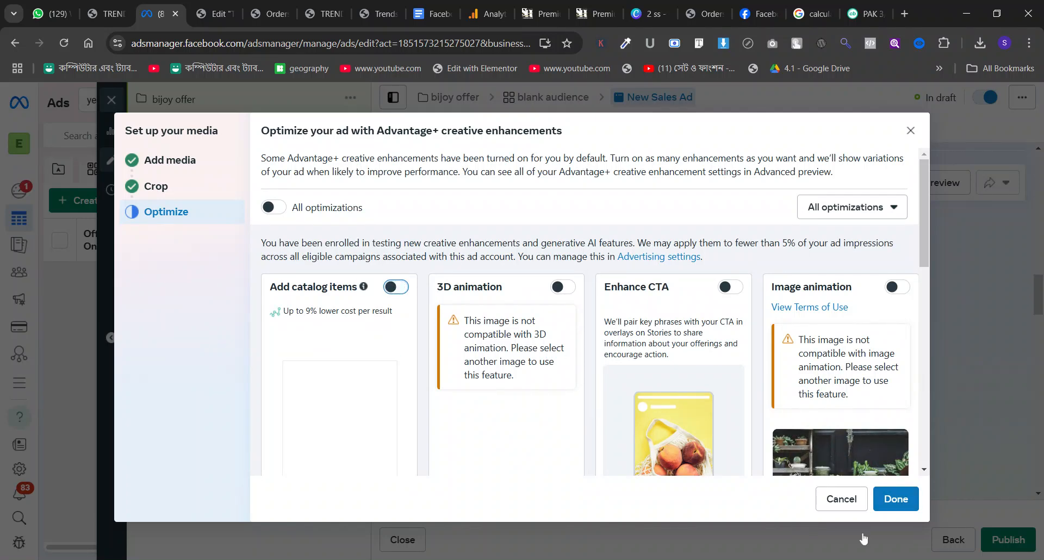
{"action": "scroll", "coordinate": [639, 381], "scroll_direction": "down", "scroll_amount": 1}
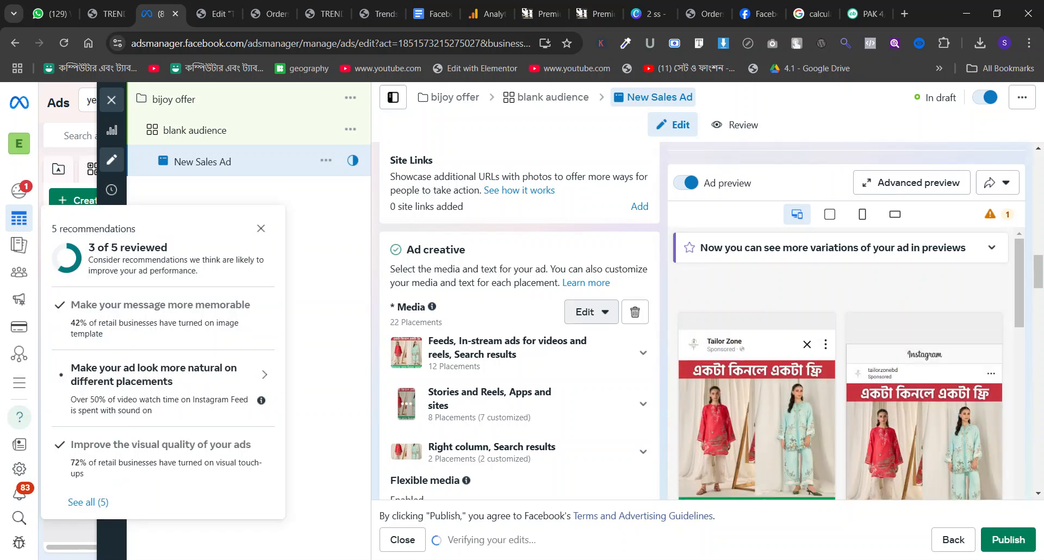
Step: Dismiss the ad recommendations and enter the primary text "বিজয়ের মাসে বিজয় অফার ! একটা কিনলে একটা ফ্রি"
{"action": "left_click", "coordinate": [261, 229]}
{"action": "scroll", "coordinate": [469, 337], "scroll_direction": "down", "scroll_amount": 4}
{"action": "scroll", "coordinate": [478, 308], "scroll_direction": "down", "scroll_amount": 3}
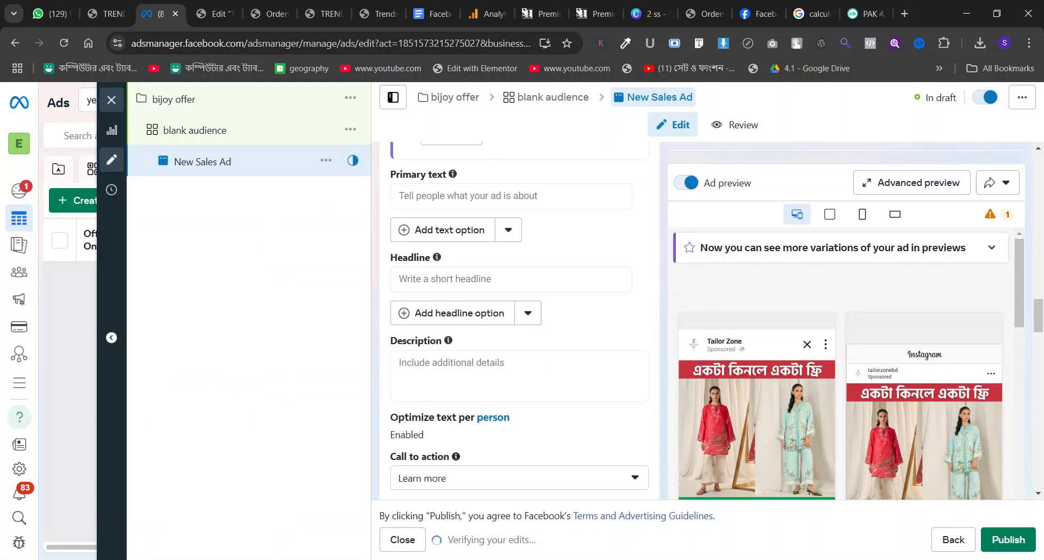
{"action": "left_click", "coordinate": [530, 264]}
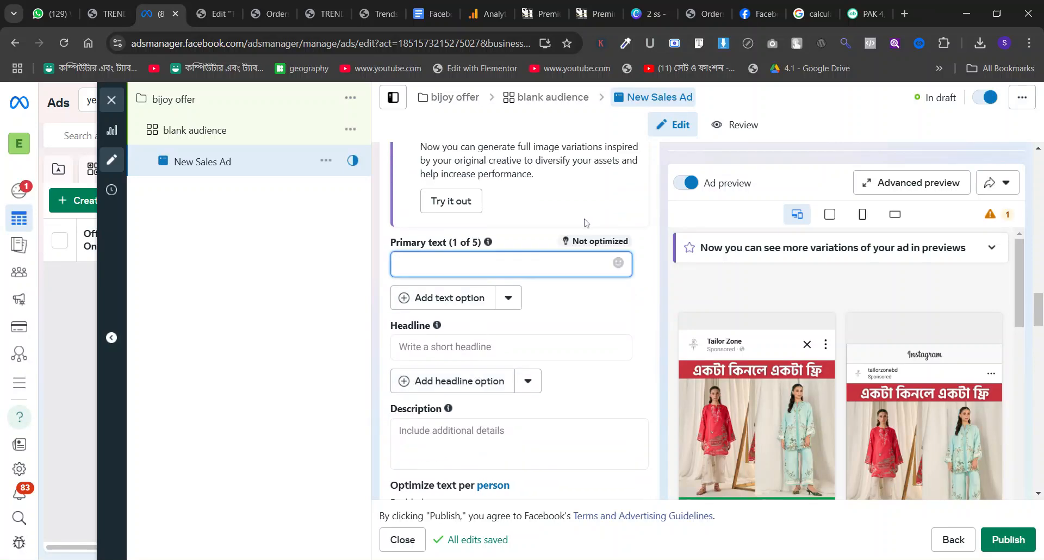
{"action": "left_click", "coordinate": [504, 275]}
{"action": "type", "text": "একটা ক"}
{"action": "key", "text": "BackSpace"}
{"action": "key", "text": "BackSpace"}
{"action": "type", "text": "বিজয়ের মাসে বিজয় অফ"}
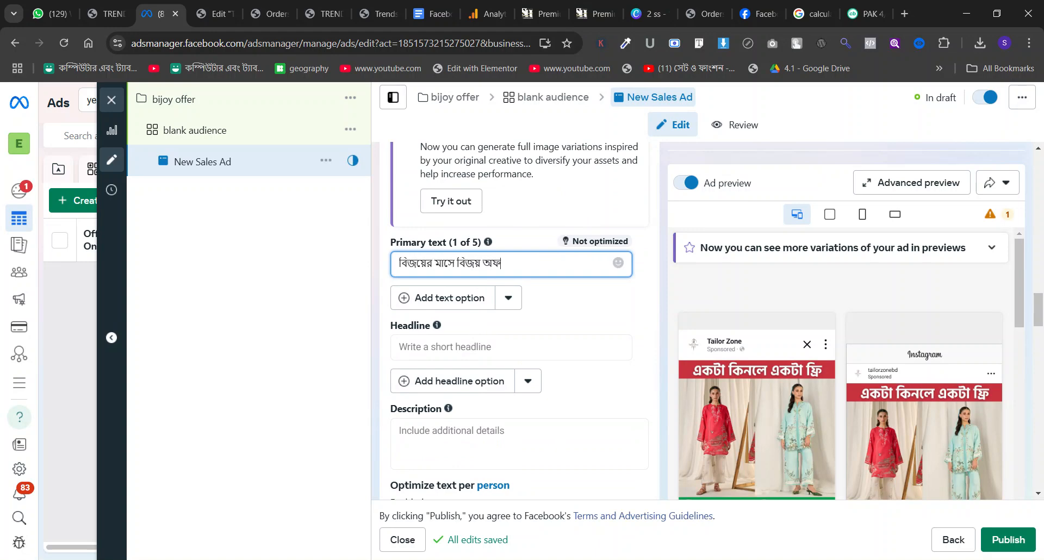
{"action": "type", "text": "ার ! একটা কিনলে একটা ফ্রি"}
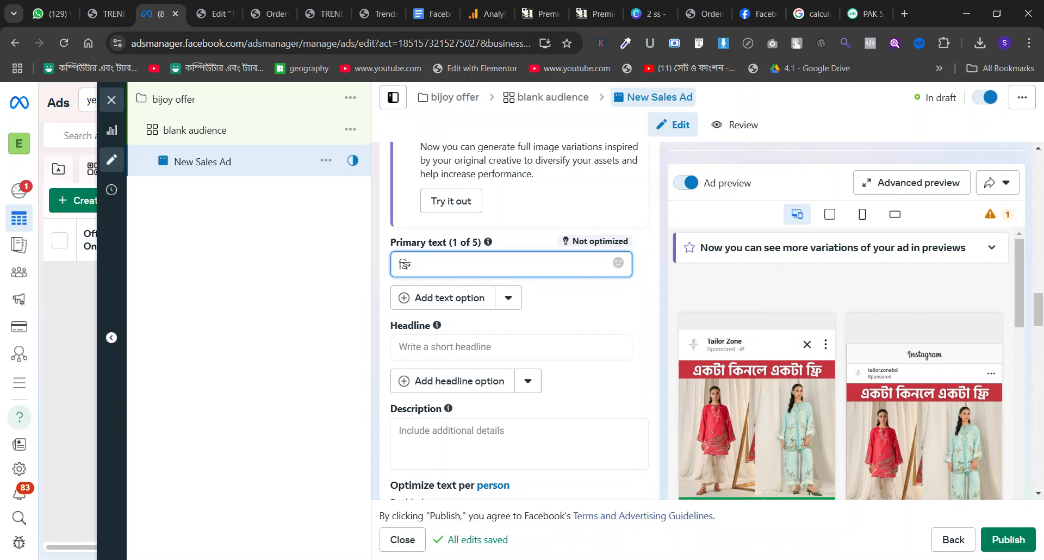
Step: End the primary text's offer sentence with "!" and add the line "অর্ডার করতে ভিজিট করুন" below it
{"action": "type", "text": "!"}
{"action": "key", "text": "Return"}
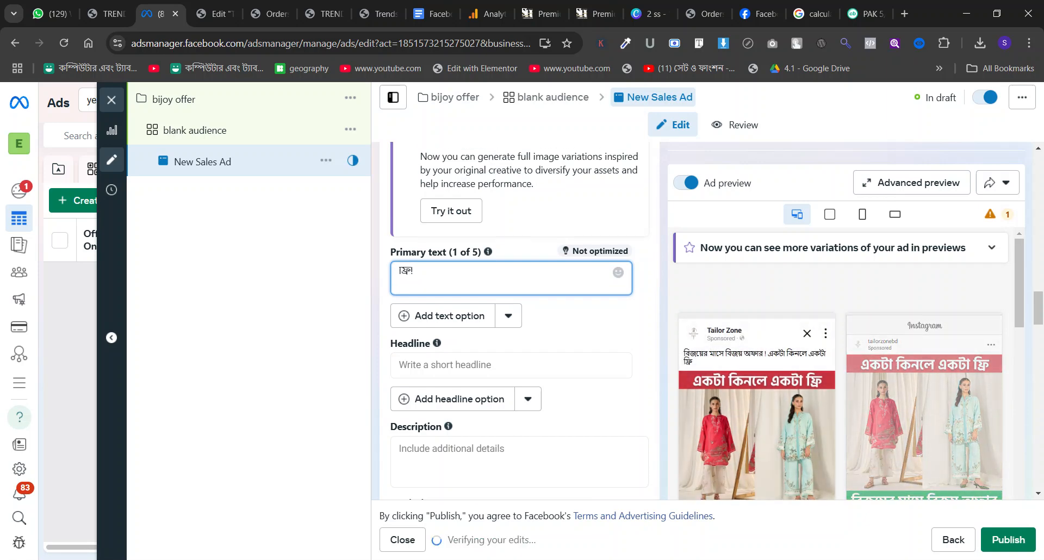
{"action": "scroll", "coordinate": [421, 291], "scroll_direction": "up", "scroll_amount": 2}
{"action": "scroll", "coordinate": [425, 285], "scroll_direction": "down", "scroll_amount": 3}
{"action": "scroll", "coordinate": [426, 285], "scroll_direction": "up", "scroll_amount": 2}
{"action": "left_click", "coordinate": [406, 360]}
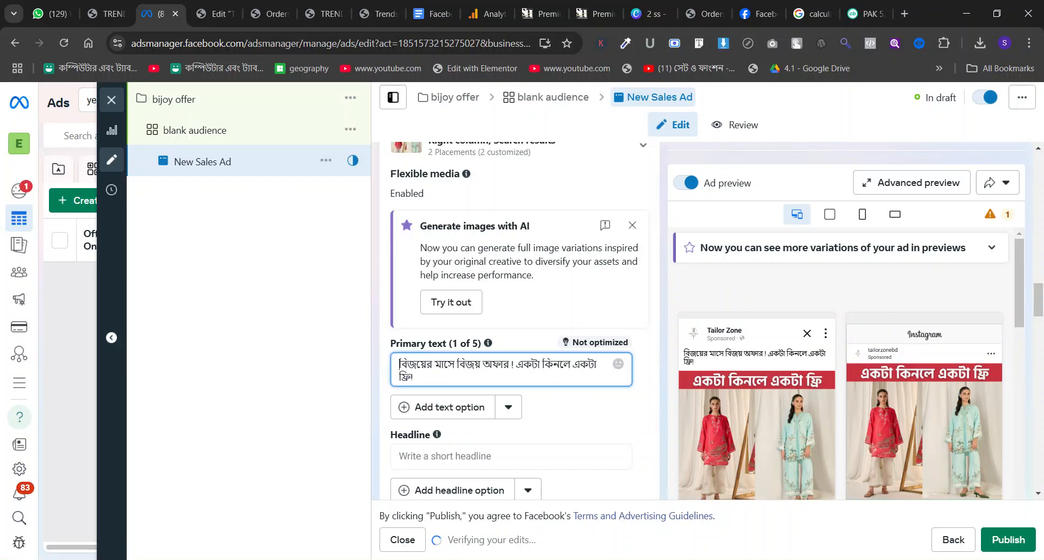
{"action": "key", "text": "Return"}
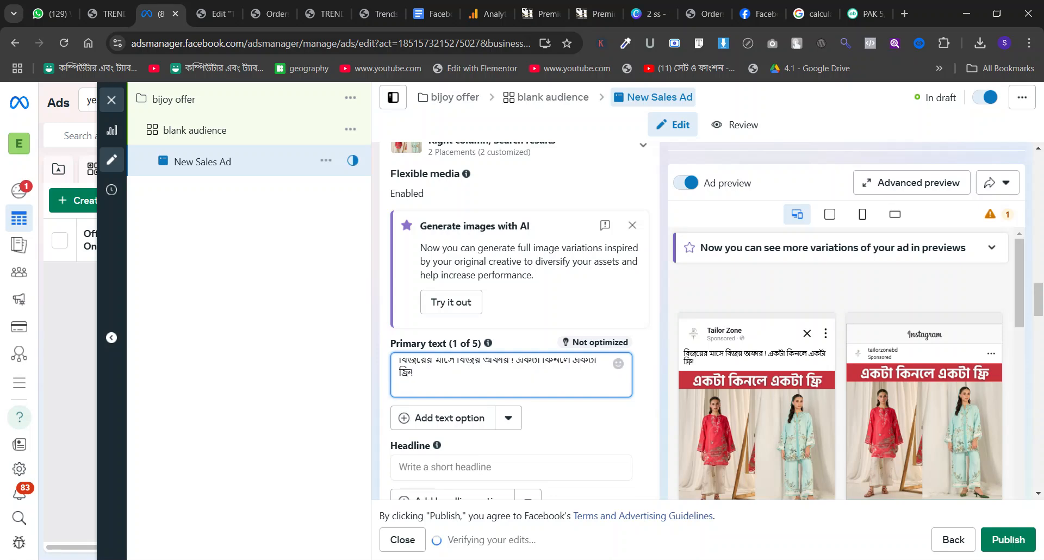
{"action": "type", "text": "অর্ডার"}
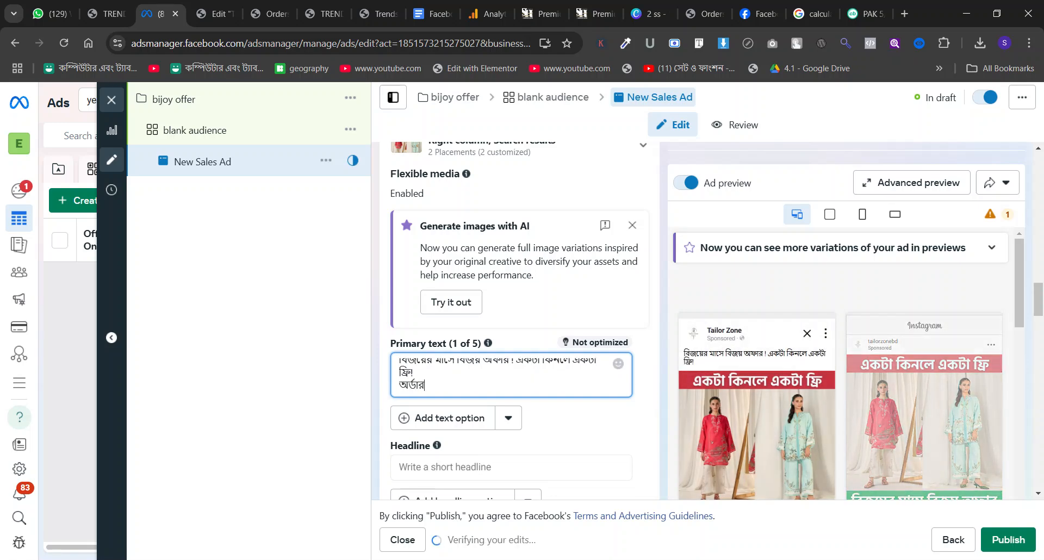
{"action": "type", "text": " করতে ভিজি"}
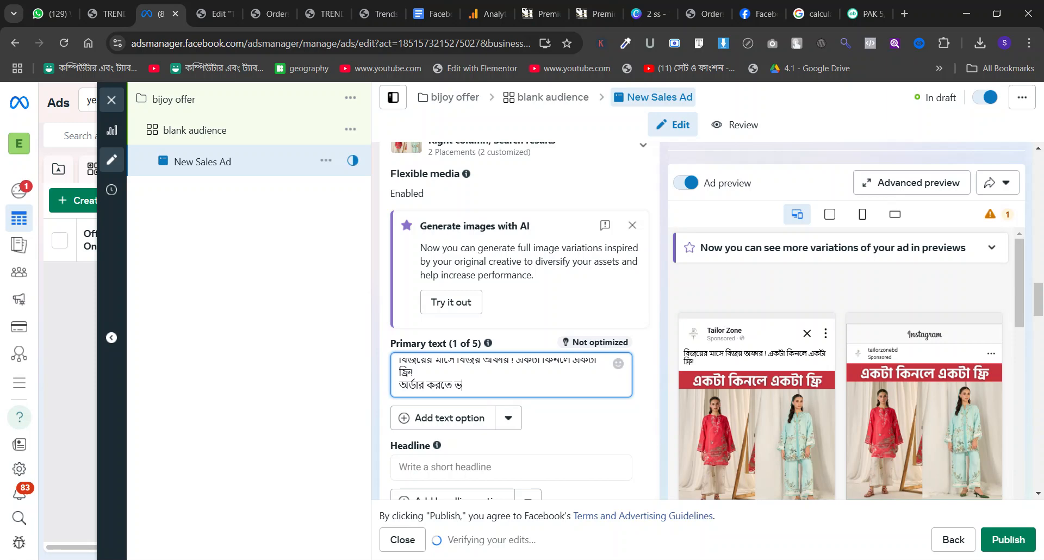
{"action": "type", "text": "ট করুন"}
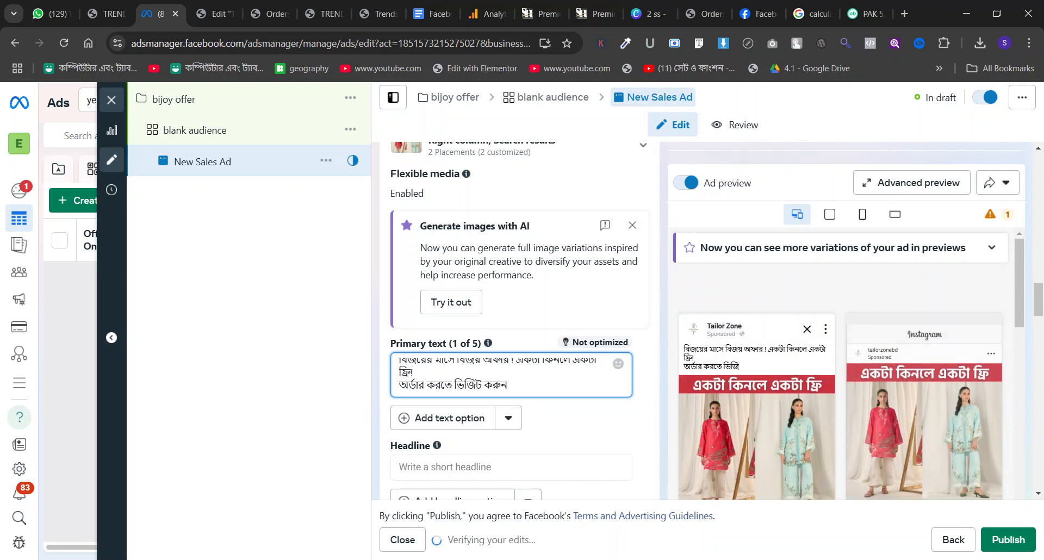
{"action": "key", "text": "Return"}
{"action": "key", "text": "Return"}
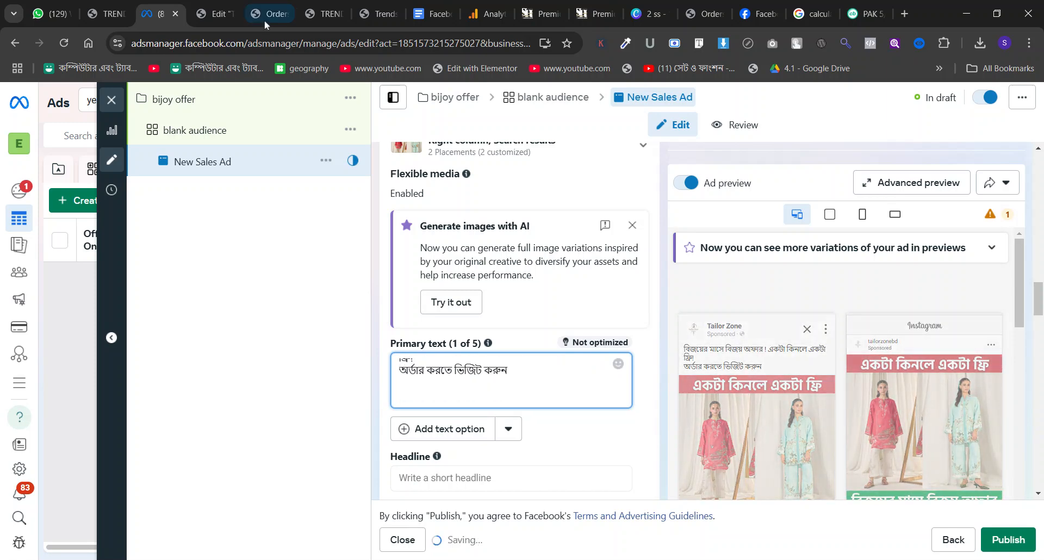
{"action": "left_click", "coordinate": [324, 14]}
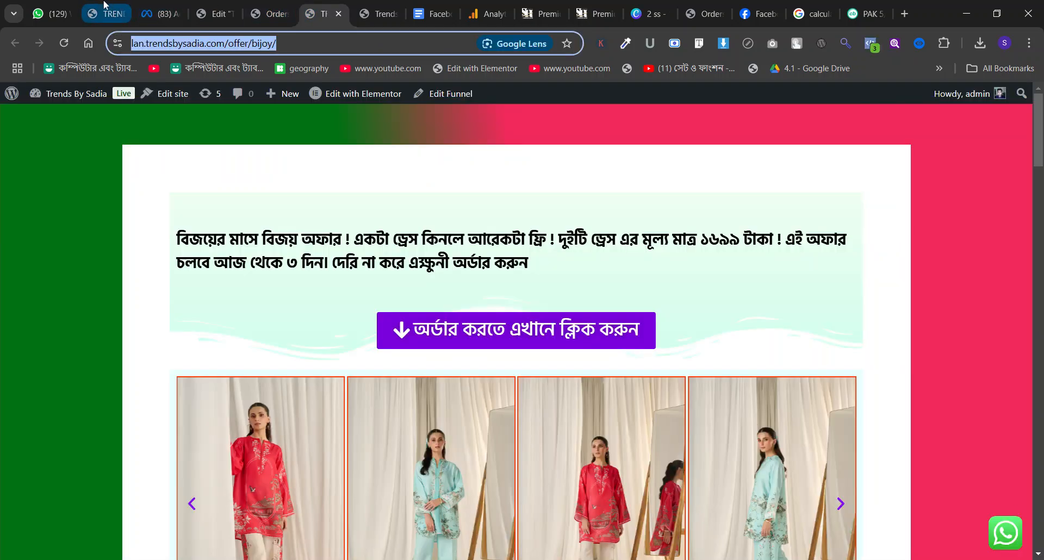
{"action": "left_click", "coordinate": [161, 13]}
{"action": "scroll", "coordinate": [435, 353], "scroll_direction": "down", "scroll_amount": 3}
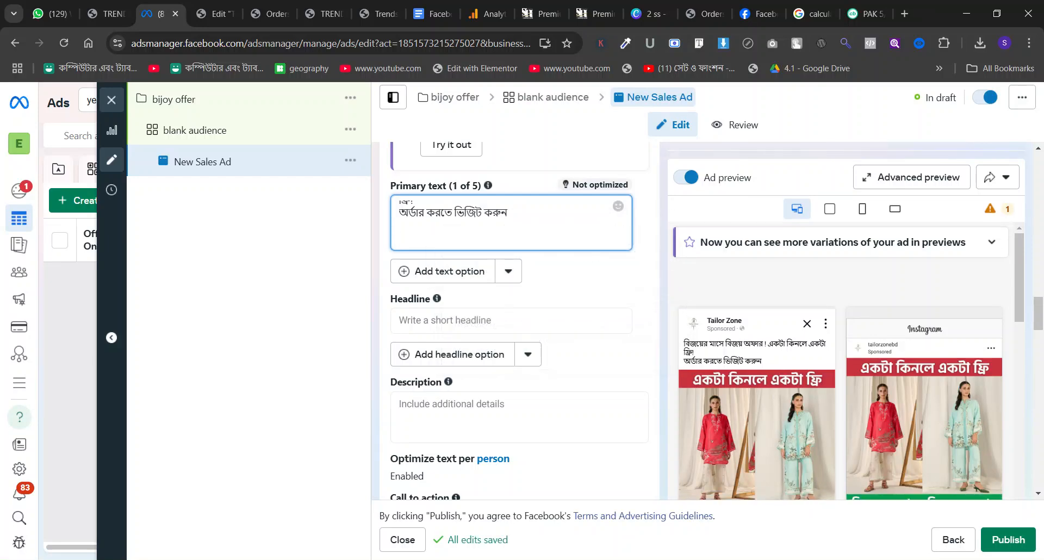
{"action": "type", "text": "https://lan.trendsbysadia.com/offer/bijoy/"}
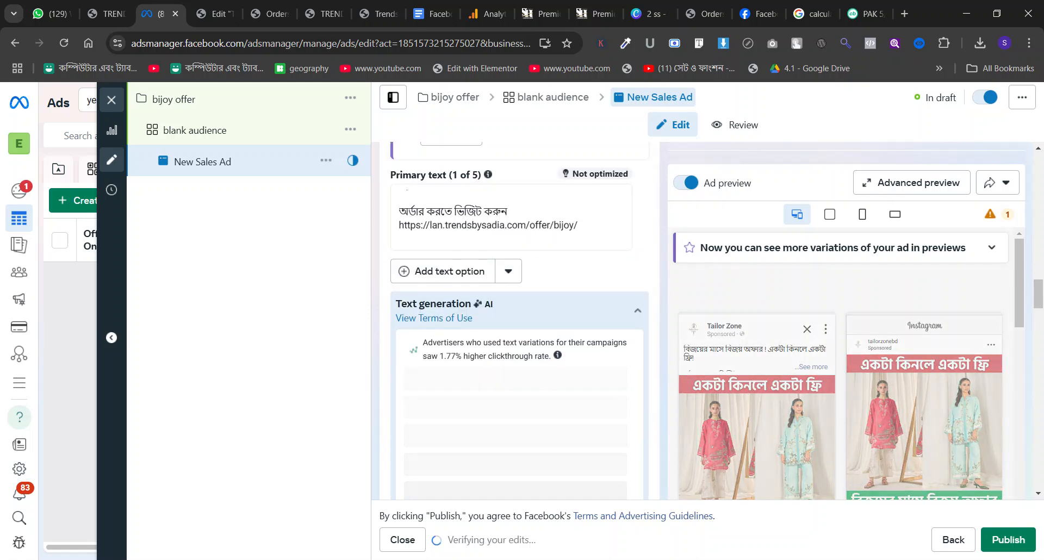
Step: Copy "একটা কিনলে একটা ফ্রি!" from the primary text and use it as the ad's headline
{"action": "left_click", "coordinate": [458, 212]}
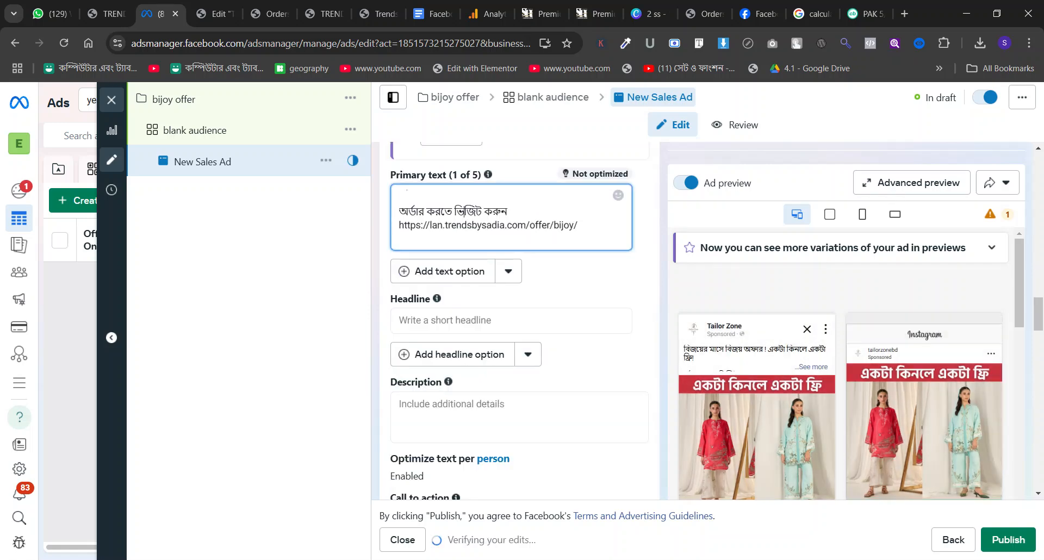
{"action": "key", "text": "Up"}
{"action": "key", "text": "Up"}
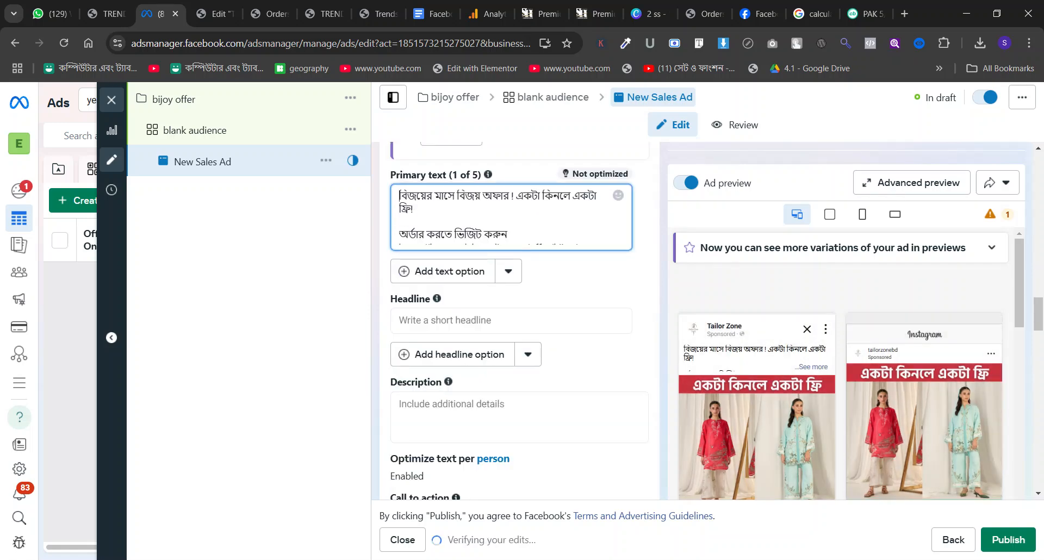
{"action": "left_click_drag", "start_coordinate": [516, 196], "coordinate": [536, 210]}
{"action": "key", "text": "ctrl+c"}
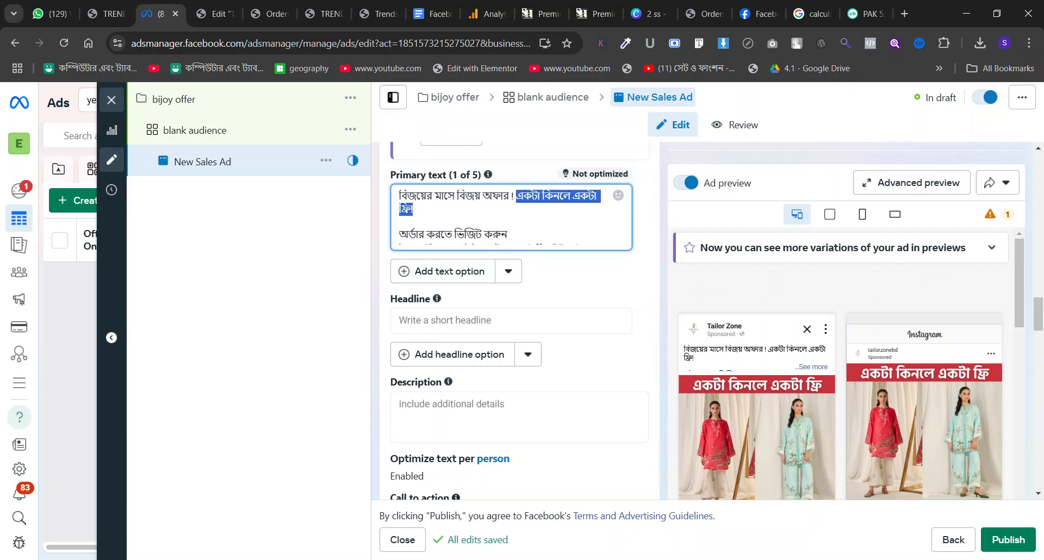
{"action": "left_click", "coordinate": [430, 321]}
{"action": "key", "text": "ctrl+v"}
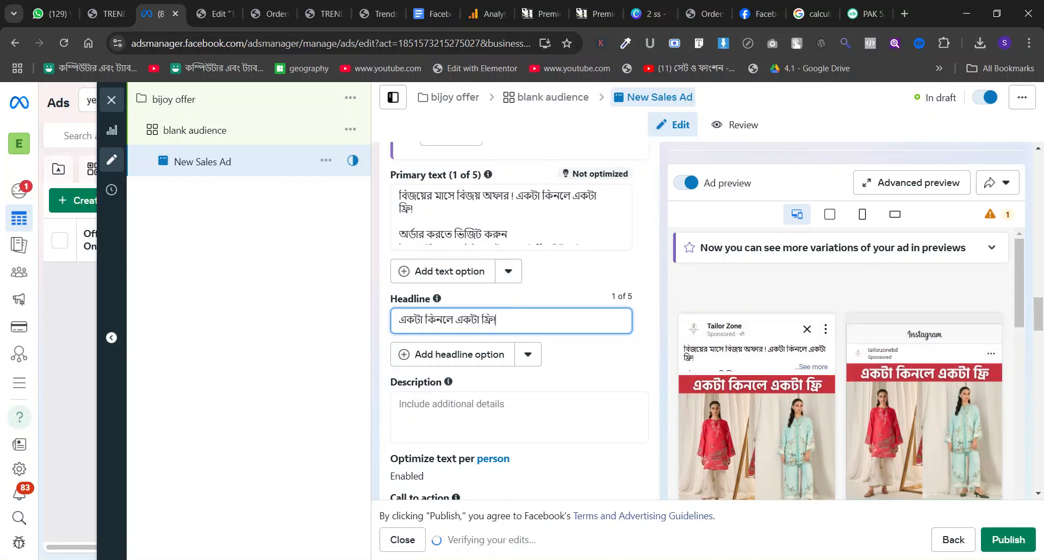
Step: Remove the line breaks before "অর্ডার করতে" in the primary text and replace those two words with "অফার"
{"action": "left_click", "coordinate": [400, 234]}
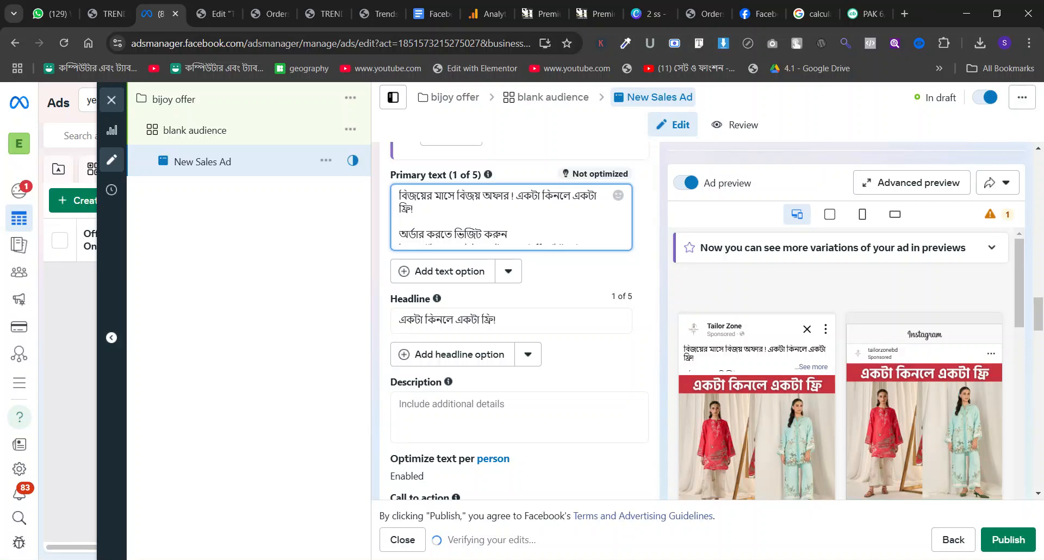
{"action": "key", "text": "BackSpace"}
{"action": "key", "text": "BackSpace"}
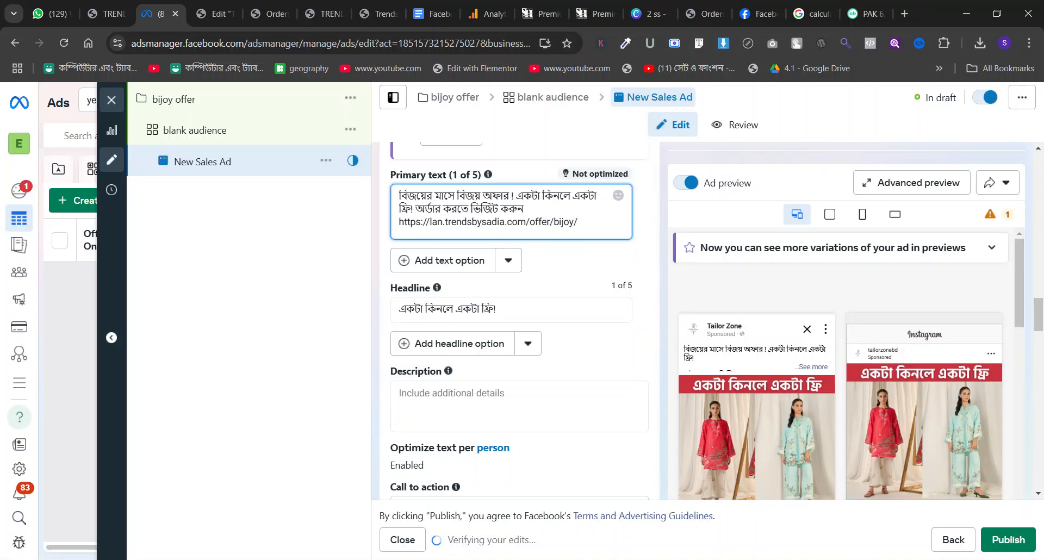
{"action": "double_click", "coordinate": [456, 209]}
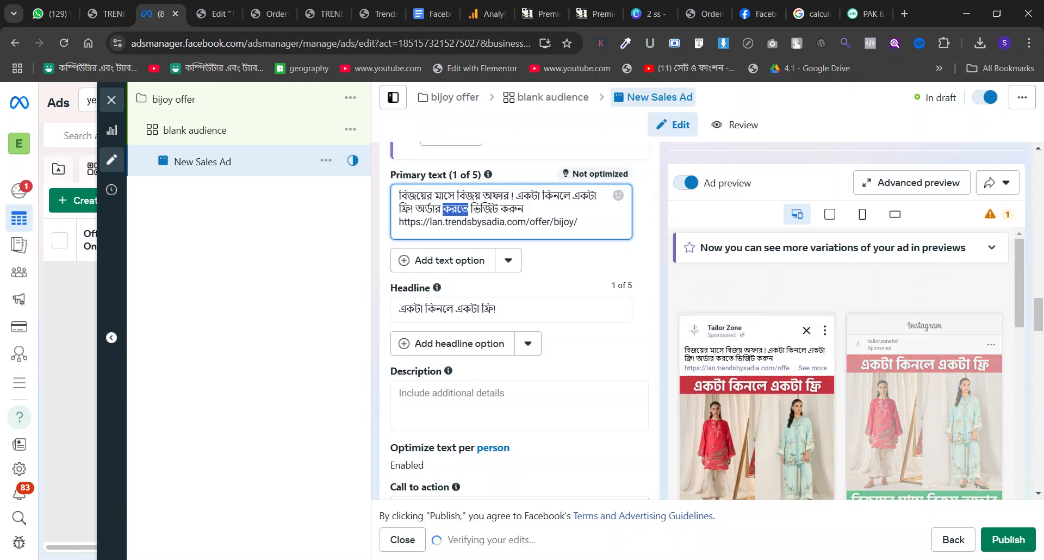
{"action": "left_click", "coordinate": [456, 209]}
{"action": "left_click_drag", "start_coordinate": [415, 209], "coordinate": [469, 209]}
{"action": "type", "text": "আফার"}
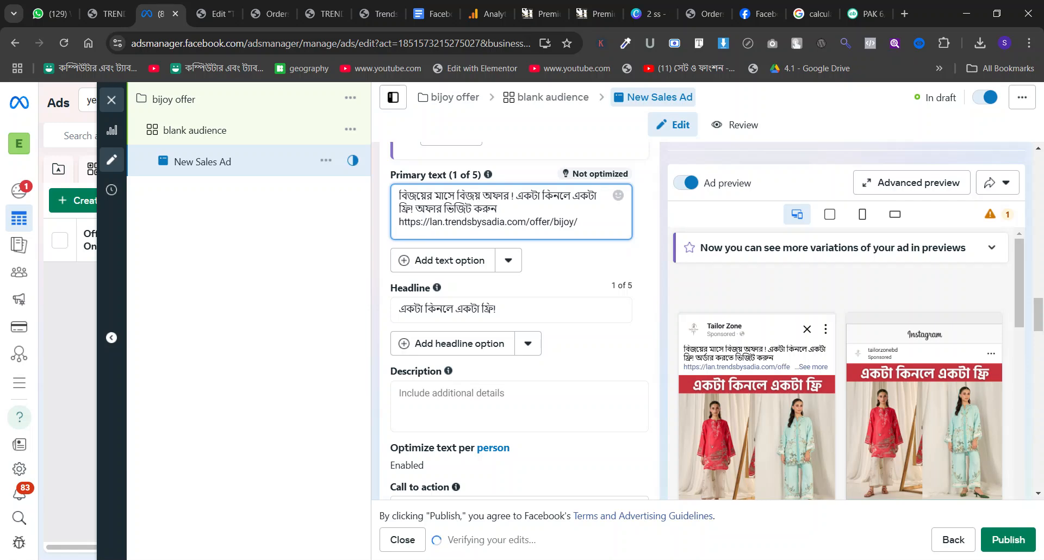
Step: Reword the primary text's invitation as "অফার টি পেতে ভিজিট করুনঃ" and remove the trailing slash from the landing page link
{"action": "key", "text": "Return"}
{"action": "type", "text": "ি"}
{"action": "key", "text": "BackSpace"}
{"action": "key", "text": "BackSpace"}
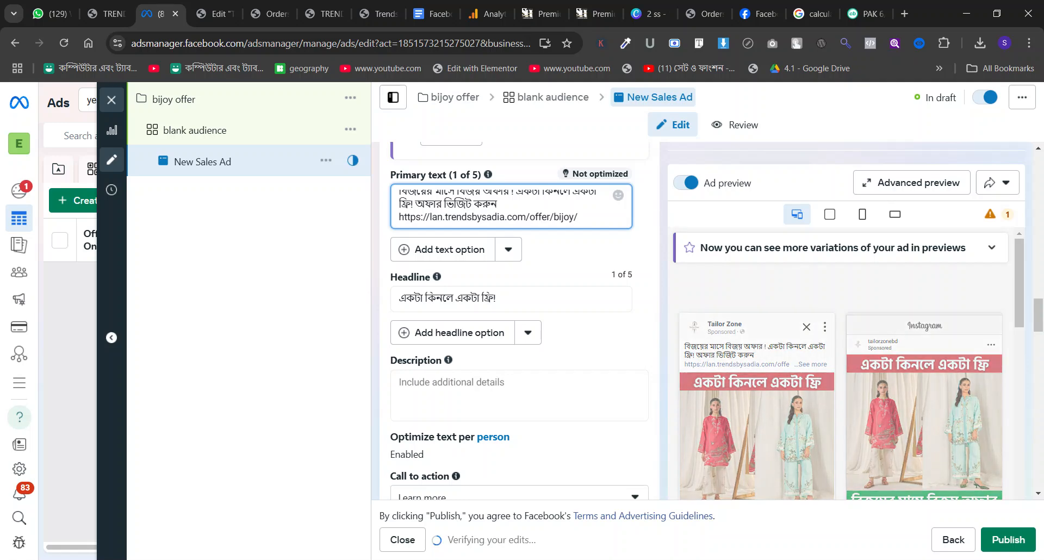
{"action": "type", "text": "টী"}
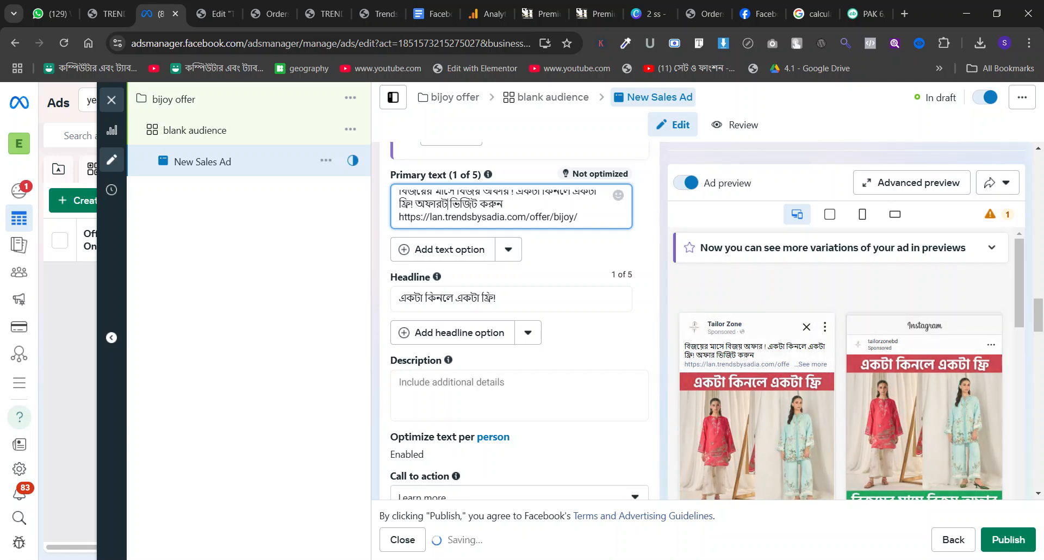
{"action": "type", "text": "পেতে"}
{"action": "key", "text": "BackSpace"}
{"action": "key", "text": "BackSpace"}
{"action": "key", "text": "BackSpace"}
{"action": "key", "text": "BackSpace"}
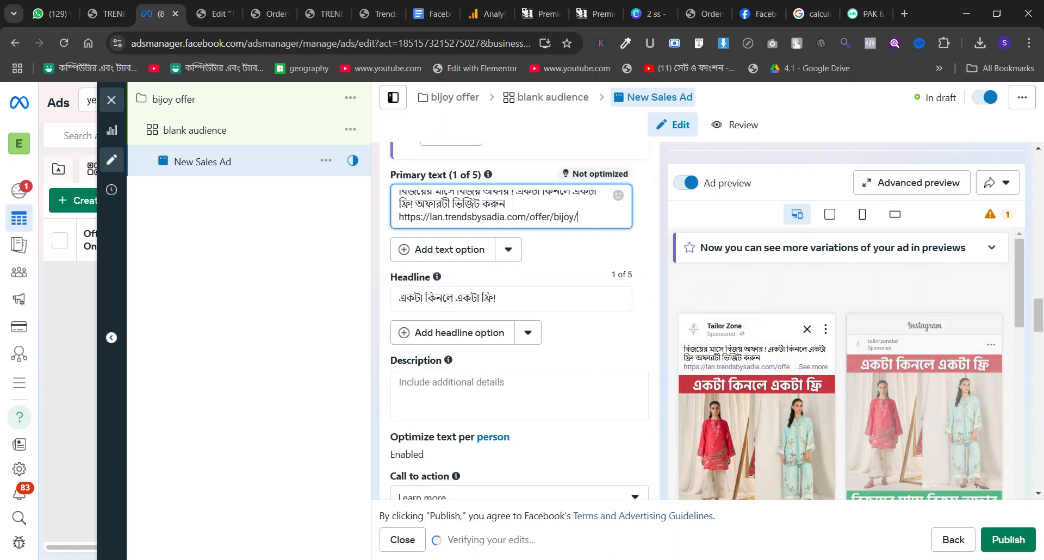
{"action": "left_click", "coordinate": [450, 204]}
{"action": "key", "text": "BackSpace"}
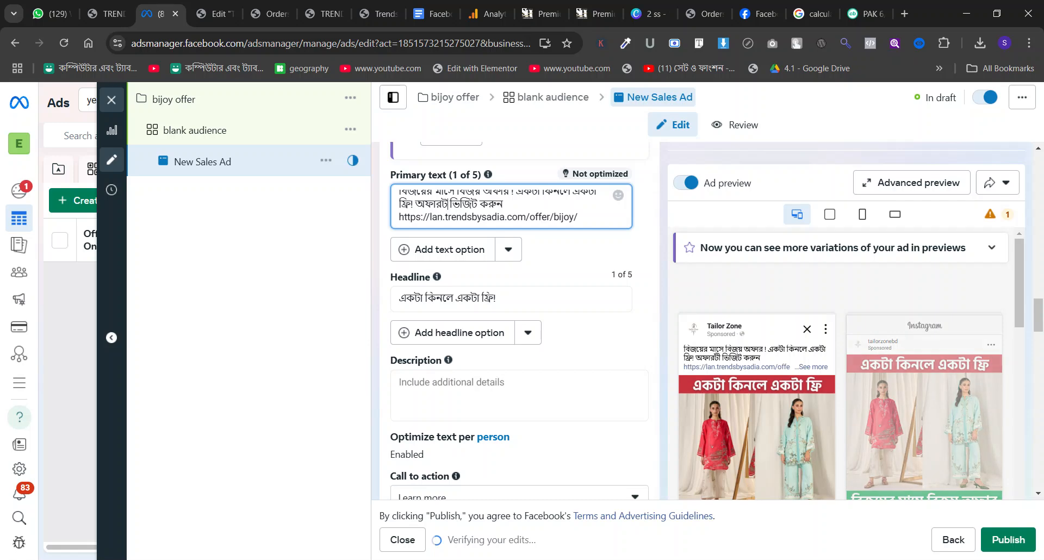
{"action": "left_click", "coordinate": [578, 217]}
{"action": "key", "text": "BackSpace"}
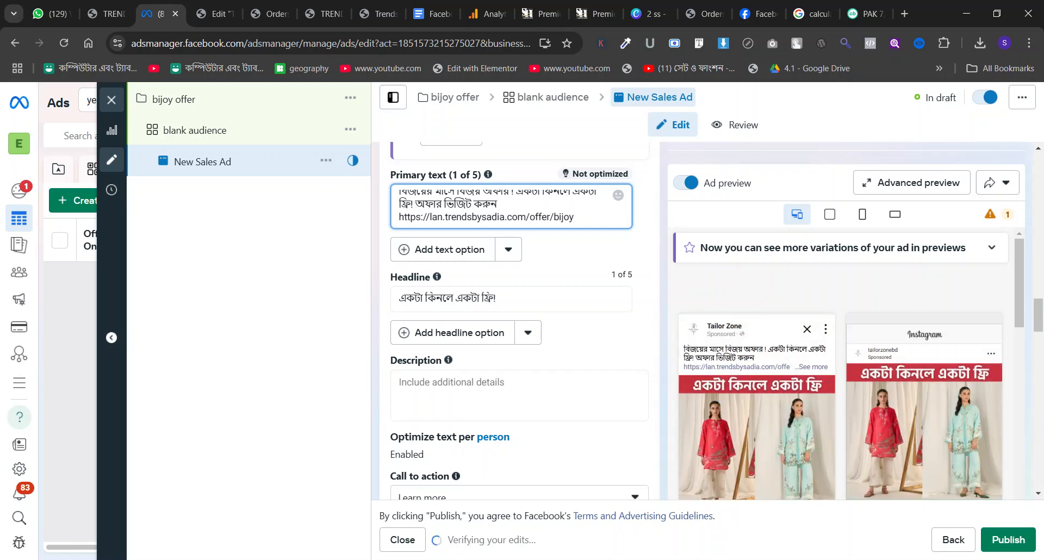
{"action": "type", "text": "্ট"}
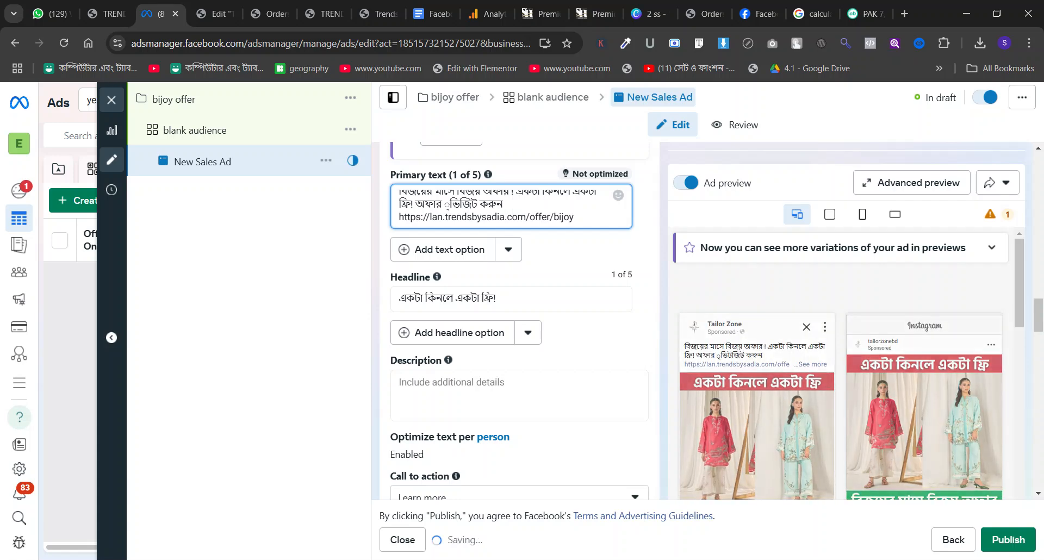
{"action": "left_click", "coordinate": [574, 217]}
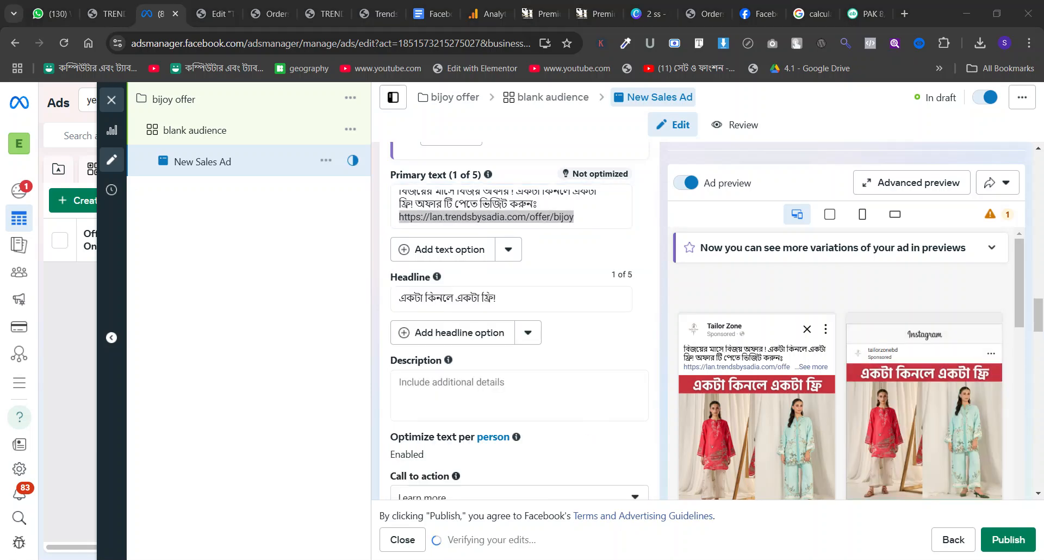
Step: Set the ad's call to action to Order now
{"action": "left_click", "coordinate": [620, 350]}
{"action": "scroll", "coordinate": [569, 345], "scroll_direction": "down", "scroll_amount": 2}
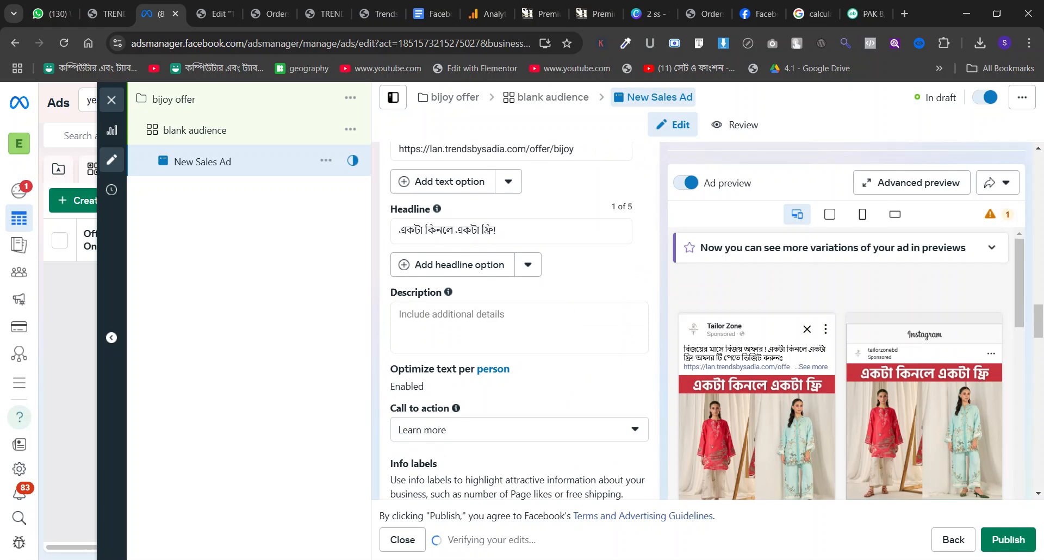
{"action": "left_click", "coordinate": [473, 429]}
{"action": "scroll", "coordinate": [468, 358], "scroll_direction": "down", "scroll_amount": 3}
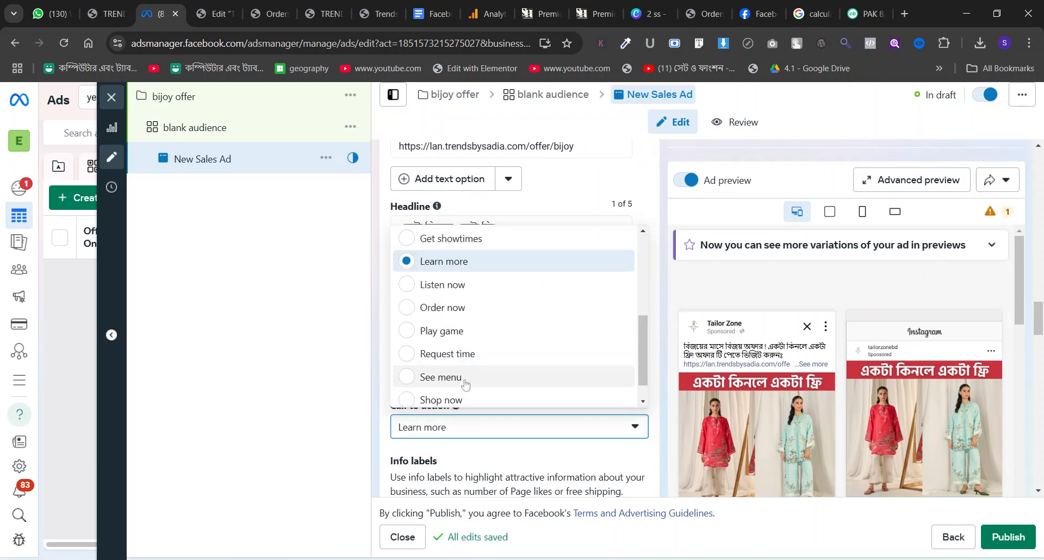
{"action": "scroll", "coordinate": [466, 384], "scroll_direction": "down", "scroll_amount": 1}
{"action": "scroll", "coordinate": [466, 375], "scroll_direction": "up", "scroll_amount": 2}
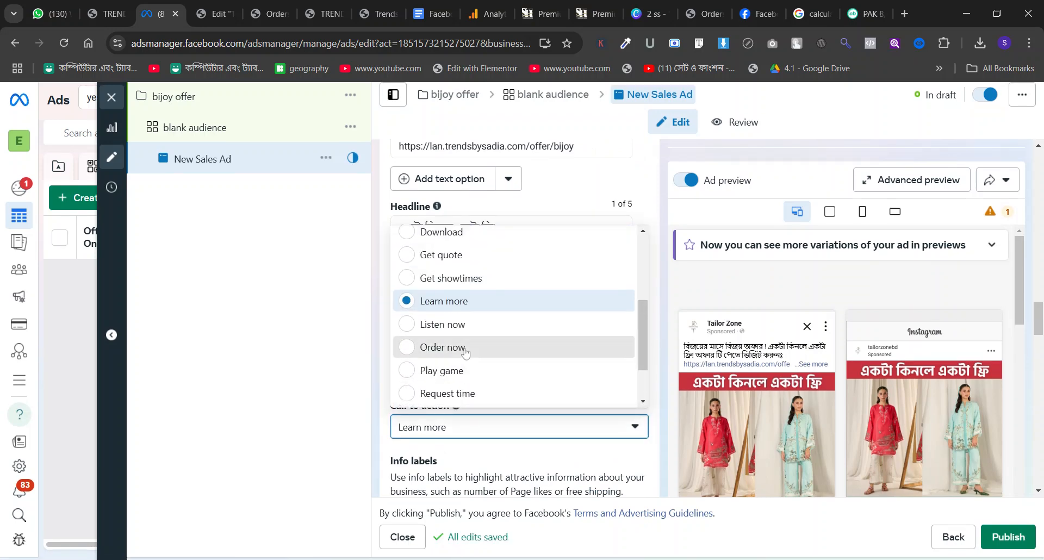
{"action": "left_click", "coordinate": [521, 351]}
{"action": "scroll", "coordinate": [519, 352], "scroll_direction": "down", "scroll_amount": 3}
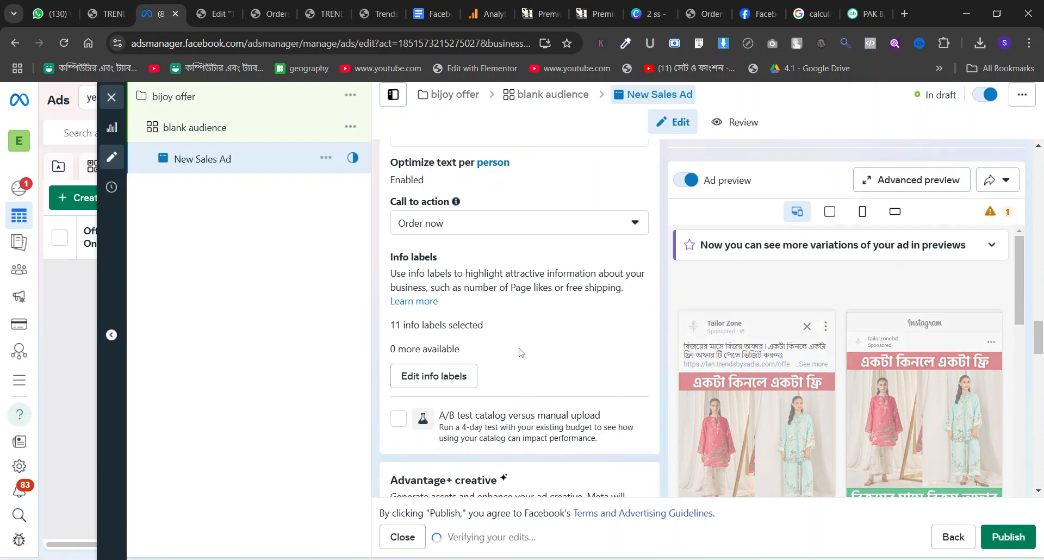
Step: Extend the headline to "একটা কিনলে একটা ফ্রি! বিজয়ের মাসে বিজয় অফার" and copy the whole headline
{"action": "scroll", "coordinate": [518, 351], "scroll_direction": "up", "scroll_amount": 4}
{"action": "left_click", "coordinate": [496, 229]}
{"action": "type", "text": "বি"}
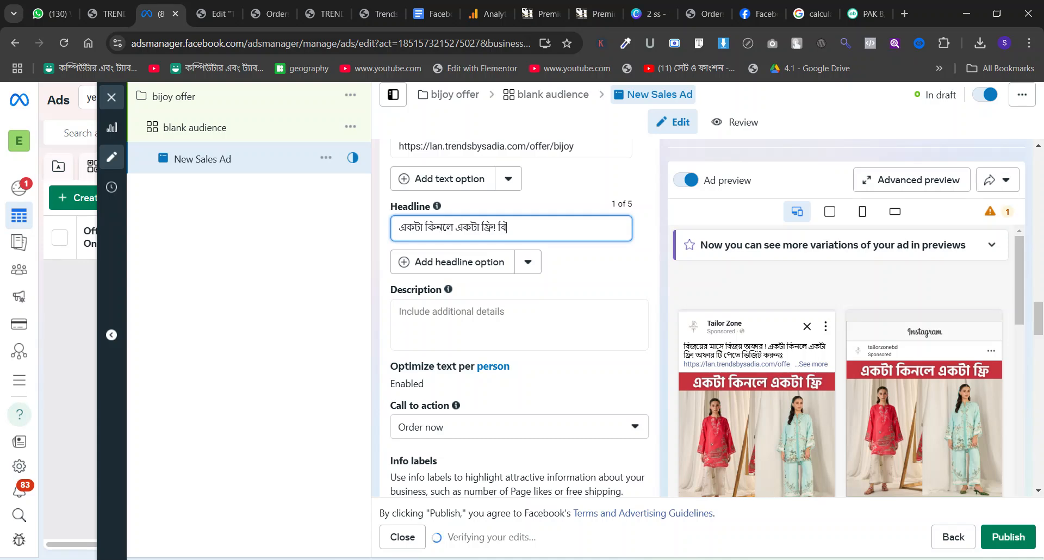
{"action": "type", "text": "জয়ের মাসে বজ"}
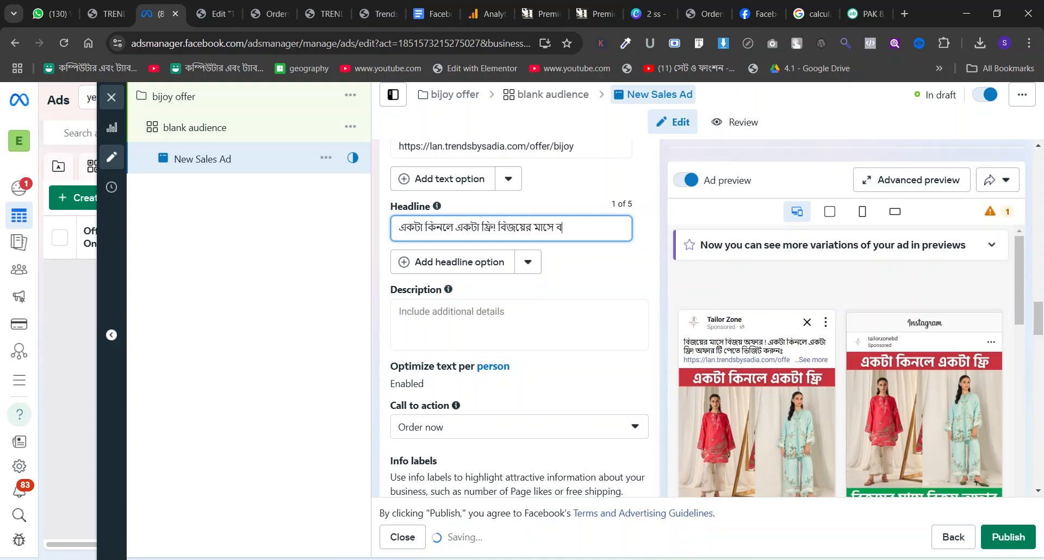
{"action": "key", "text": "BackSpace"}
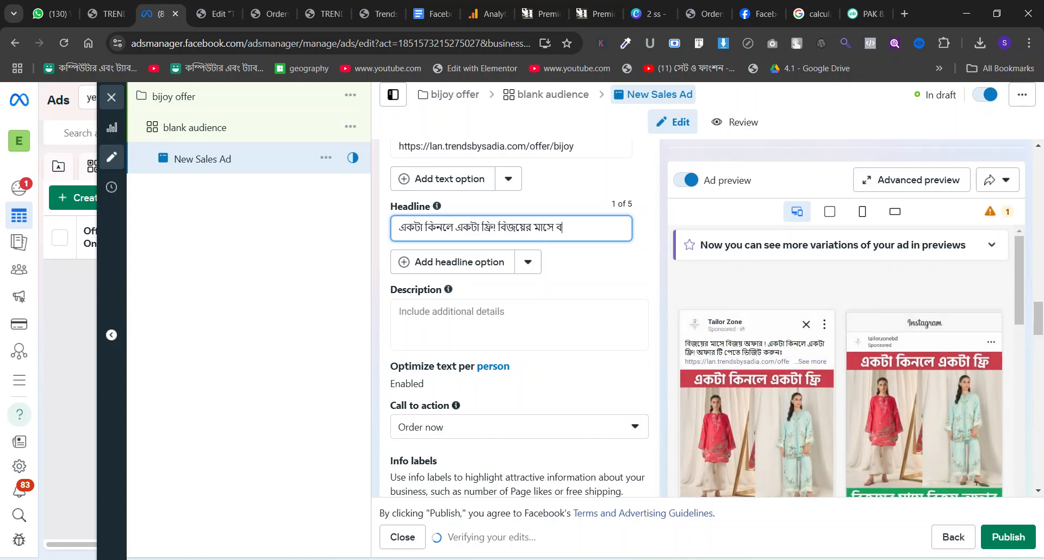
{"action": "key", "text": "shift+Left"}
{"action": "type", "text": "বিজিয়ত"}
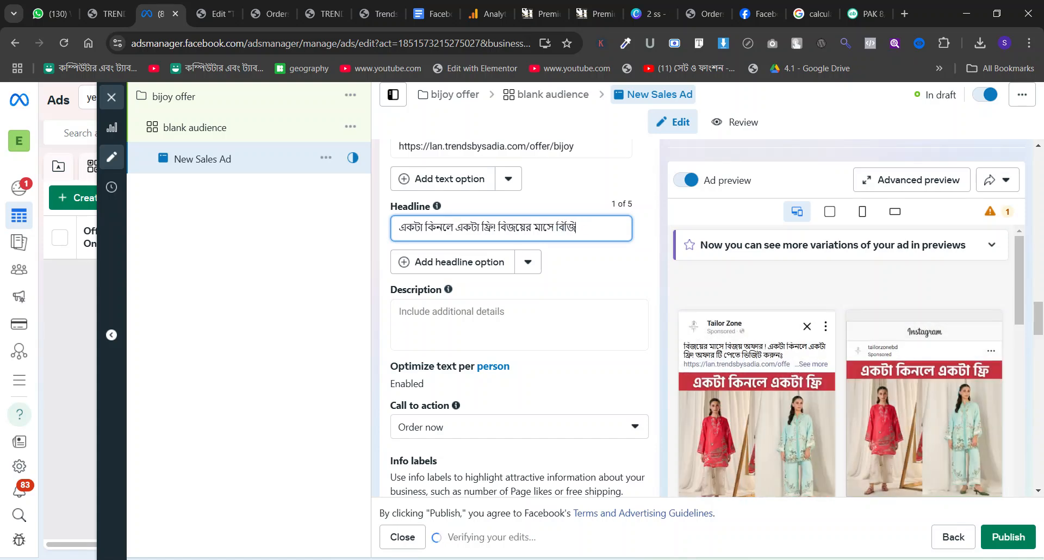
{"action": "key", "text": "BackSpace"}
{"action": "key", "text": "BackSpace"}
{"action": "type", "text": "য় অফ"}
{"action": "double_click", "coordinate": [557, 227]}
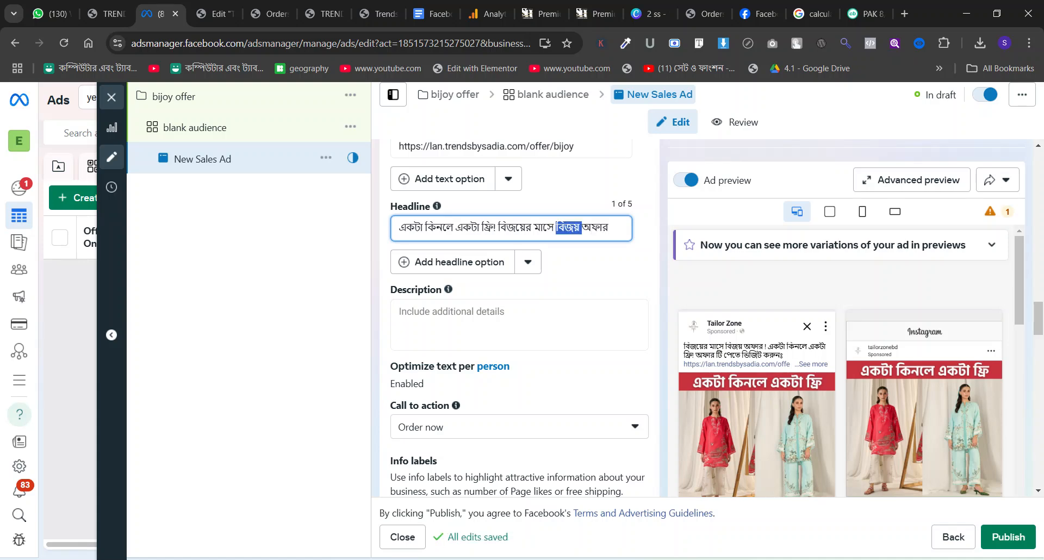
{"action": "key", "text": "ctrl+a"}
{"action": "key", "text": "ctrl+c"}
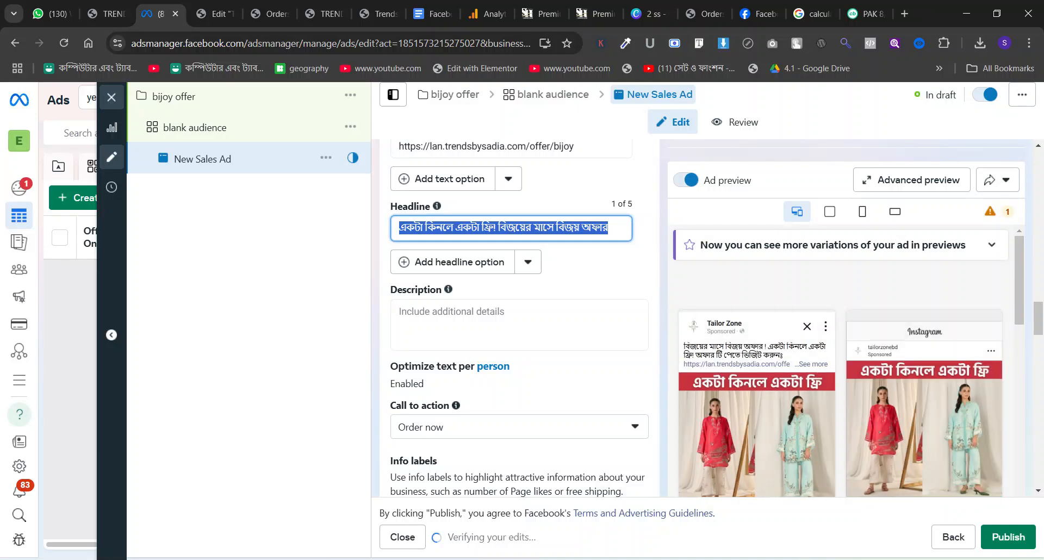
Step: Fill the ad's description with the copied headline "একটা কিনলে একটা ফ্রি! বিজয়ের মাসে বিজয় অফার"
{"action": "left_click", "coordinate": [513, 322]}
{"action": "key", "text": "ctrl+v"}
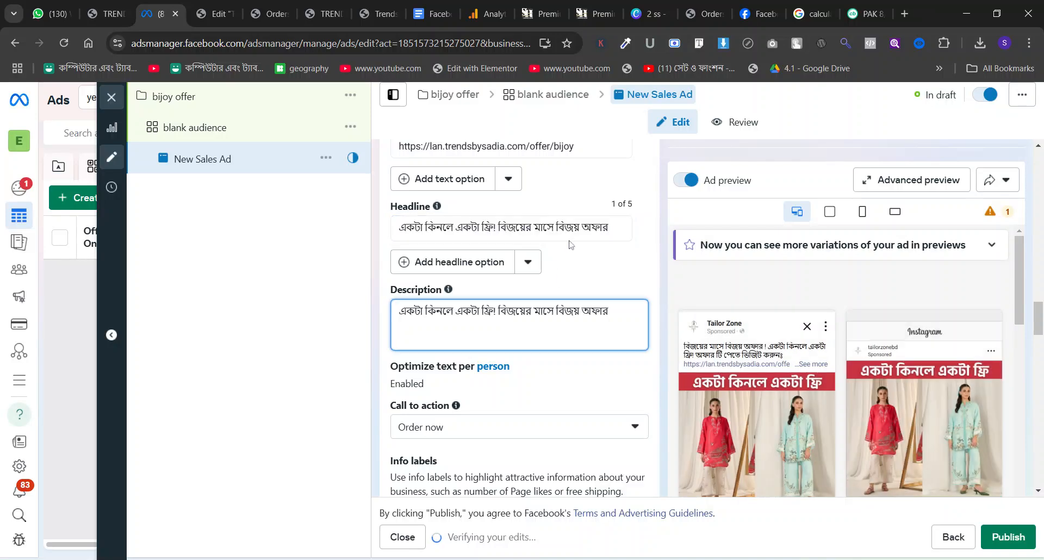
{"action": "scroll", "coordinate": [522, 359], "scroll_direction": "down", "scroll_amount": 3}
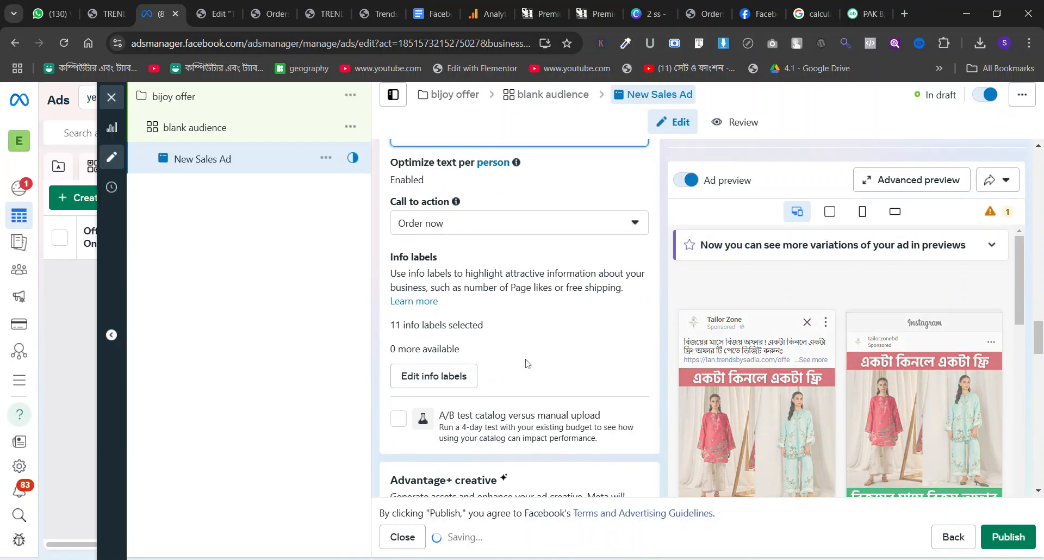
{"action": "scroll", "coordinate": [521, 318], "scroll_direction": "up", "scroll_amount": 3}
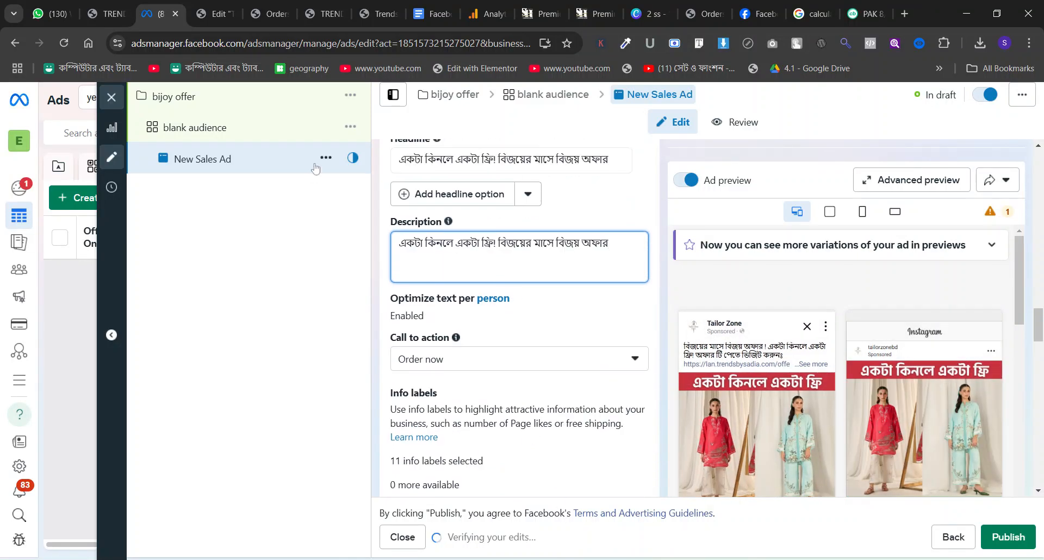
{"action": "left_click", "coordinate": [332, 15]}
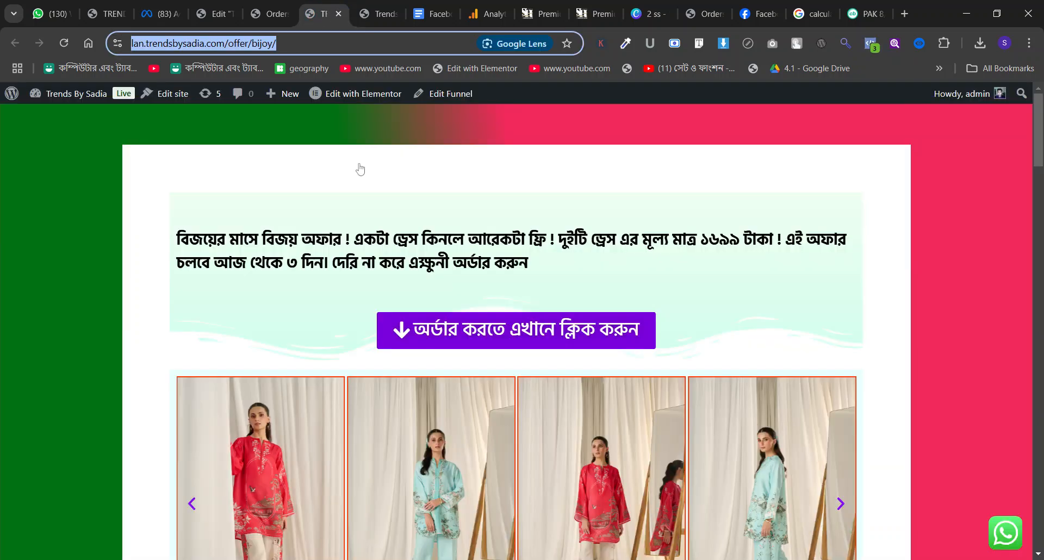
{"action": "left_click", "coordinate": [160, 14]}
{"action": "scroll", "coordinate": [401, 284], "scroll_direction": "down", "scroll_amount": 10}
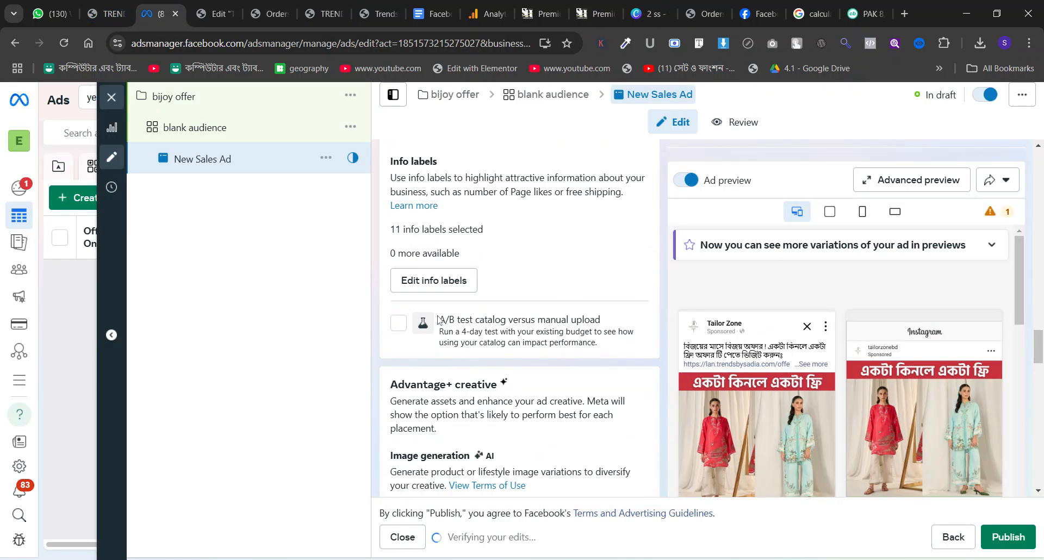
{"action": "left_click", "coordinate": [472, 280]}
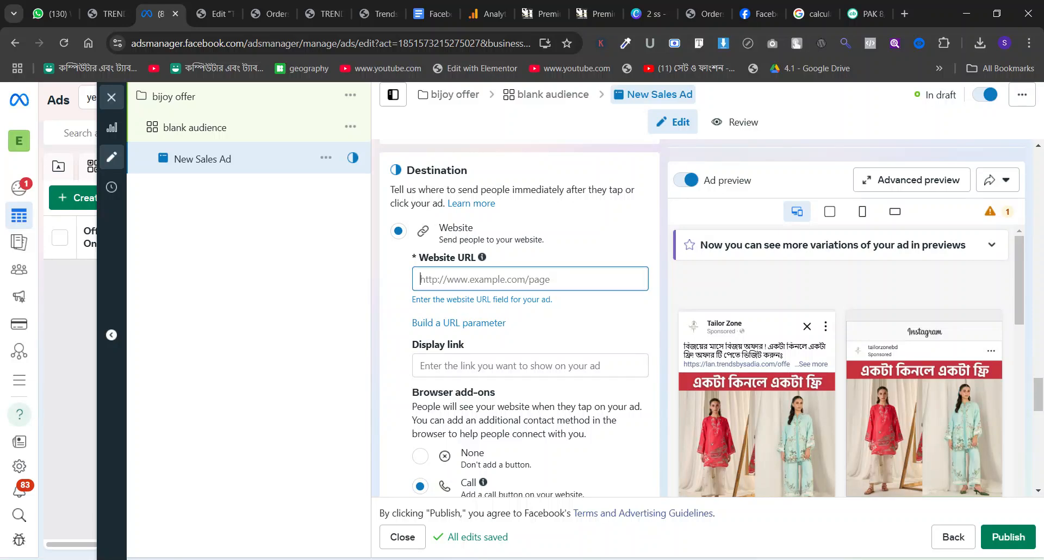
{"action": "type", "text": "https://lan.trendsbysadia.com/offer/bijoy/"}
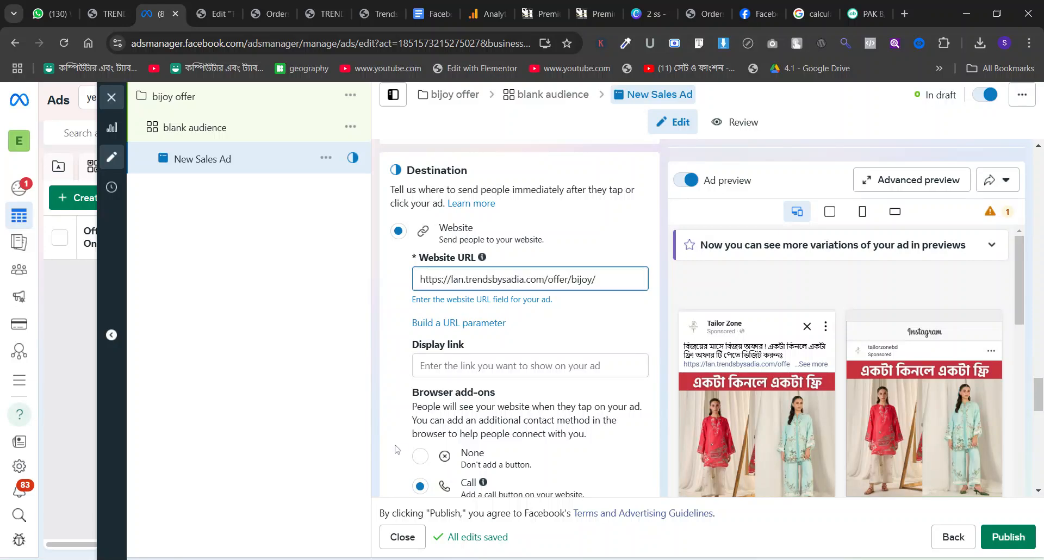
{"action": "left_click", "coordinate": [505, 459]}
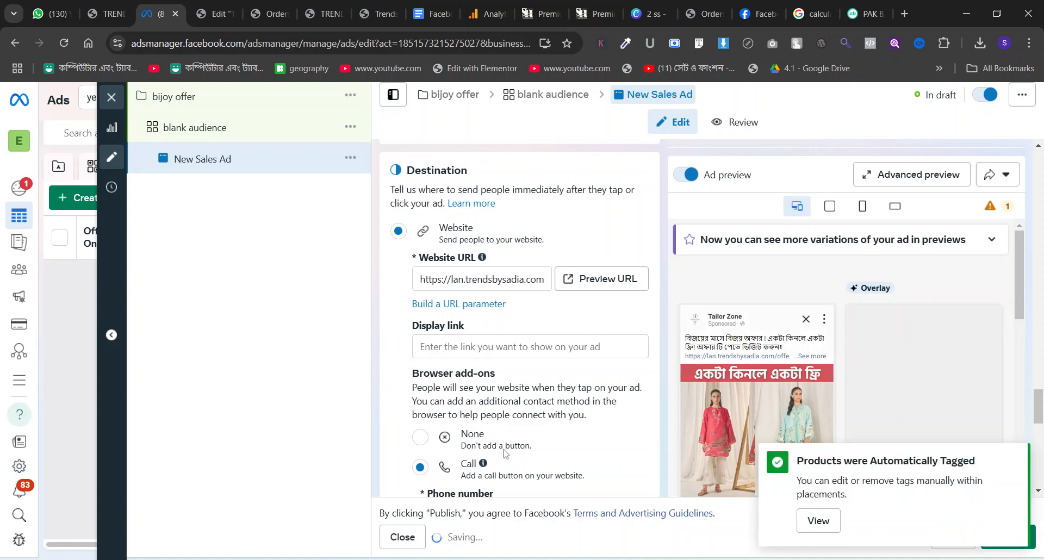
Step: Set the destination's browser add-on to None instead of the call button
{"action": "scroll", "coordinate": [554, 366], "scroll_direction": "down", "scroll_amount": 3}
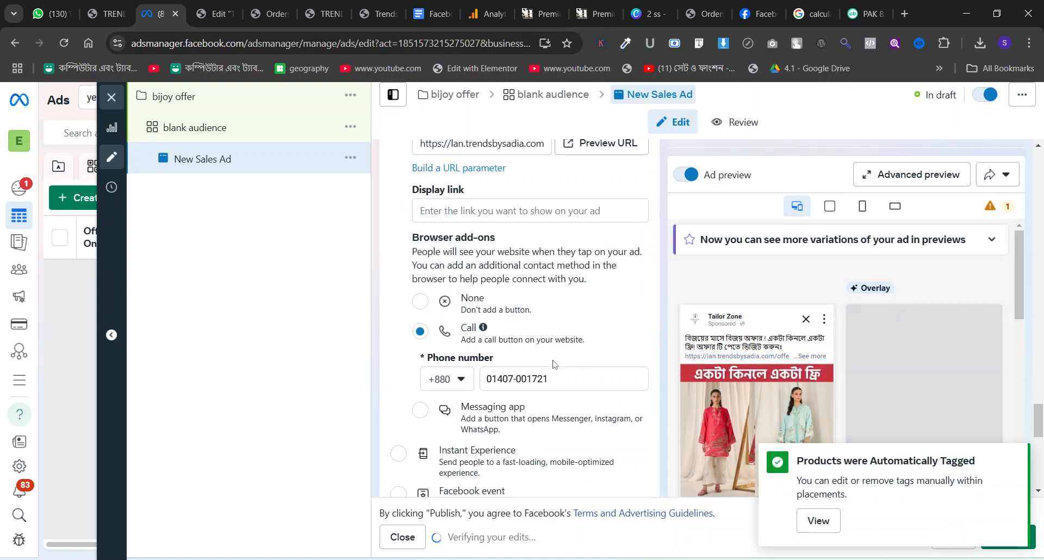
{"action": "scroll", "coordinate": [554, 363], "scroll_direction": "down", "scroll_amount": 3}
{"action": "scroll", "coordinate": [552, 362], "scroll_direction": "up", "scroll_amount": 1}
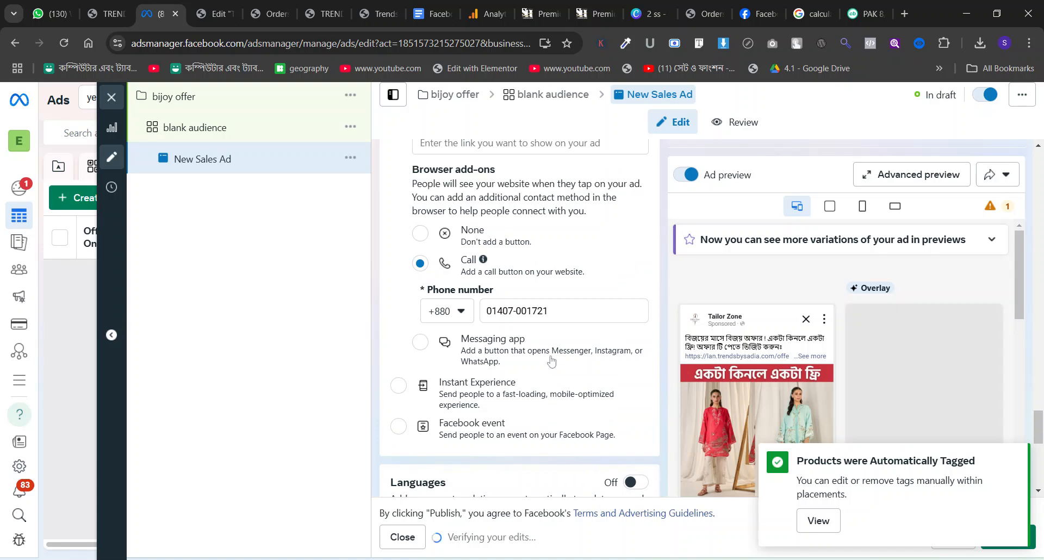
{"action": "left_click", "coordinate": [419, 234]}
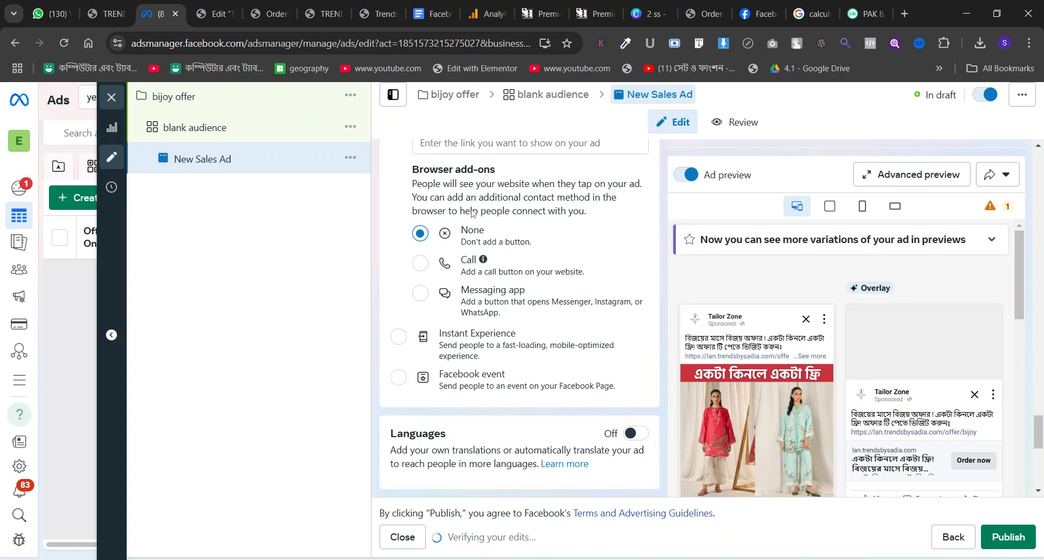
Step: Duplicate the "blank audience" ad set once into the original campaign, keeping existing reactions, comments and shares on the new ads
{"action": "left_click", "coordinate": [222, 128]}
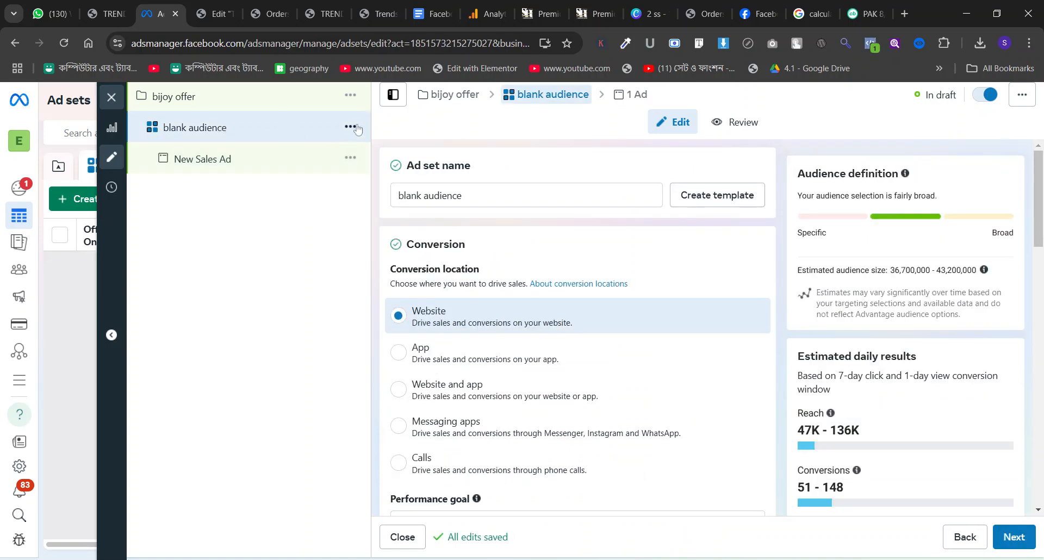
{"action": "left_click", "coordinate": [351, 127]}
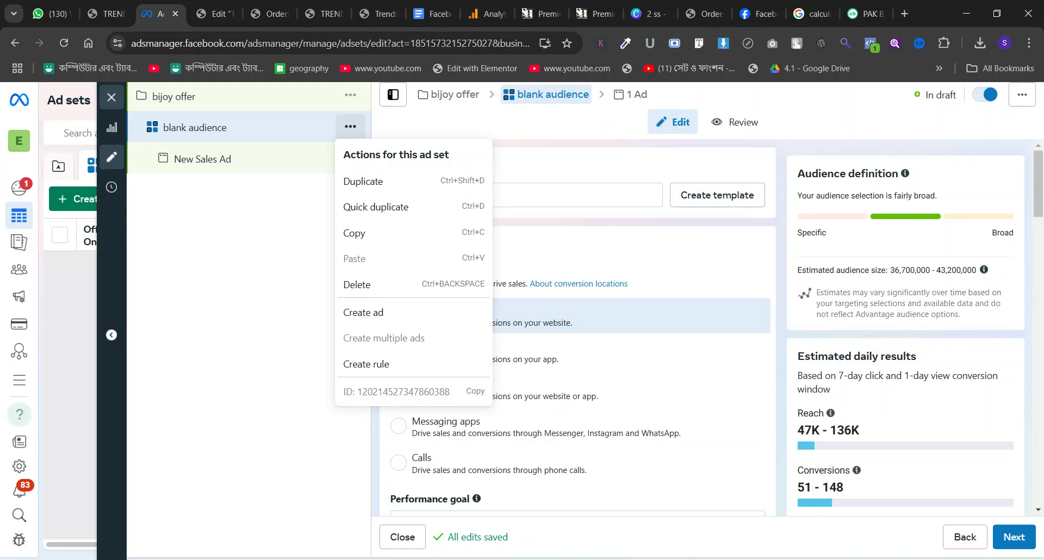
{"action": "left_click", "coordinate": [366, 184]}
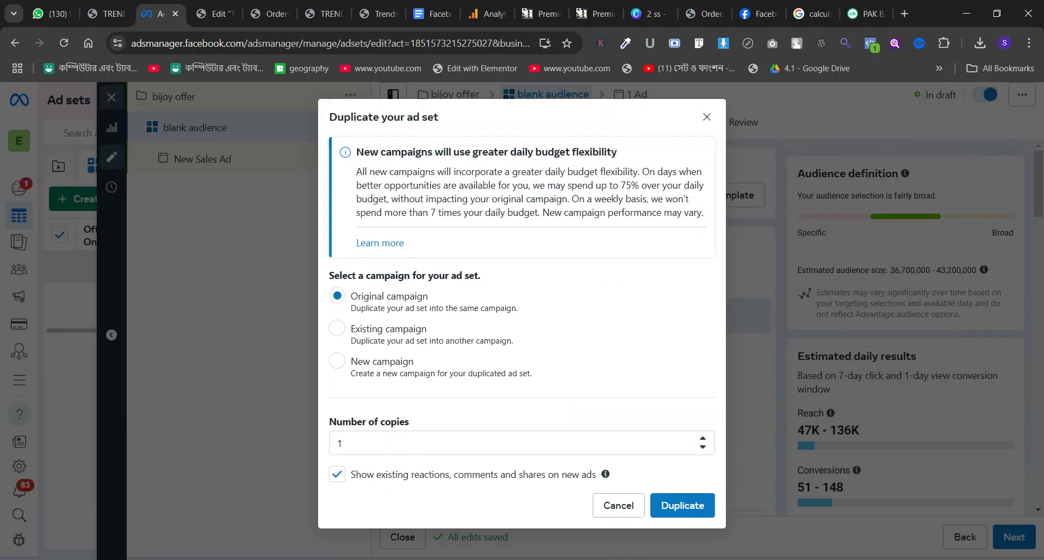
{"action": "left_click", "coordinate": [655, 496]}
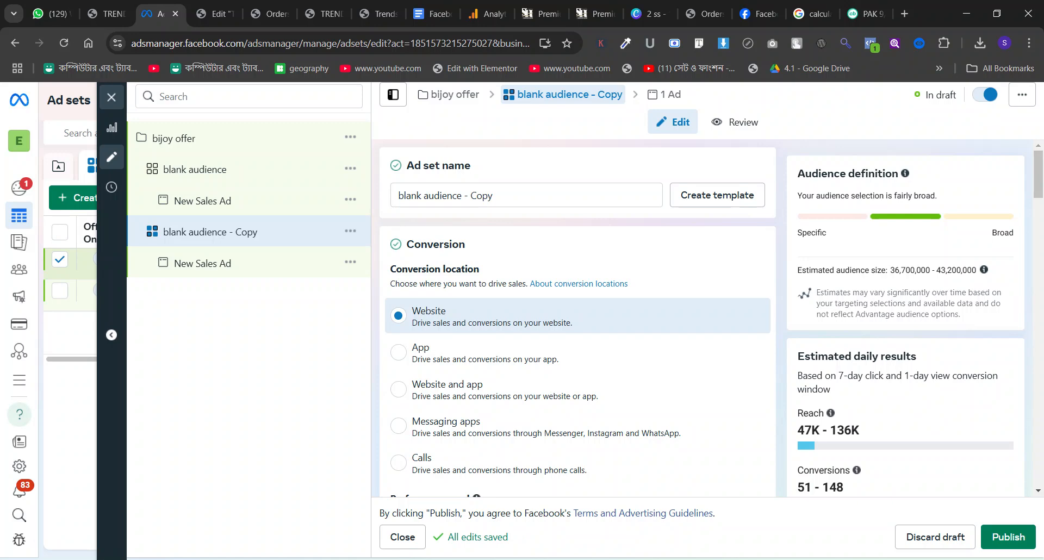
Step: Look through the "blank audience - Copy" ad set's conversion location, performance goal, dataset and conversion event settings
{"action": "scroll", "coordinate": [517, 413], "scroll_direction": "down", "scroll_amount": 5}
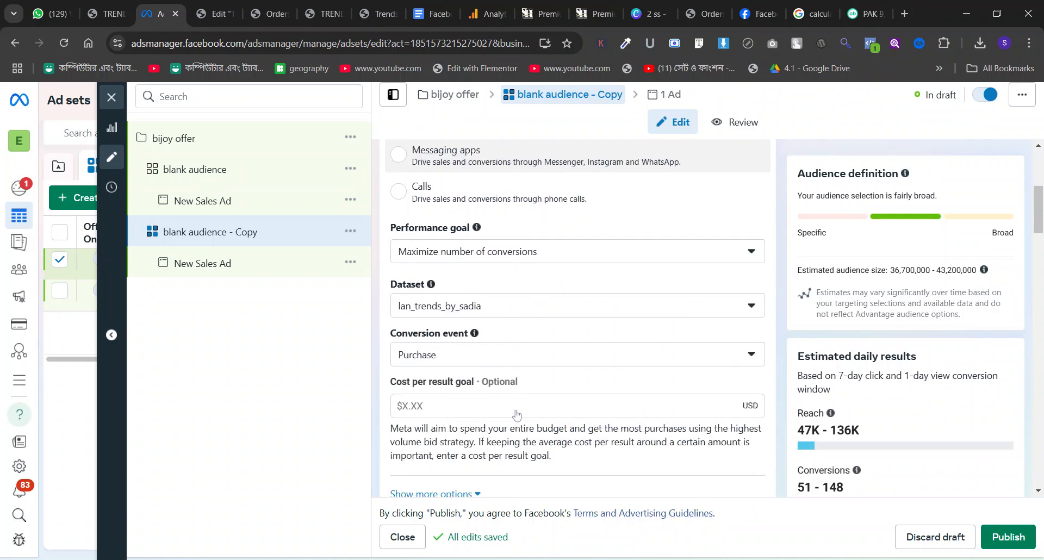
{"action": "scroll", "coordinate": [516, 414], "scroll_direction": "down", "scroll_amount": 5}
{"action": "scroll", "coordinate": [516, 414], "scroll_direction": "up", "scroll_amount": 10}
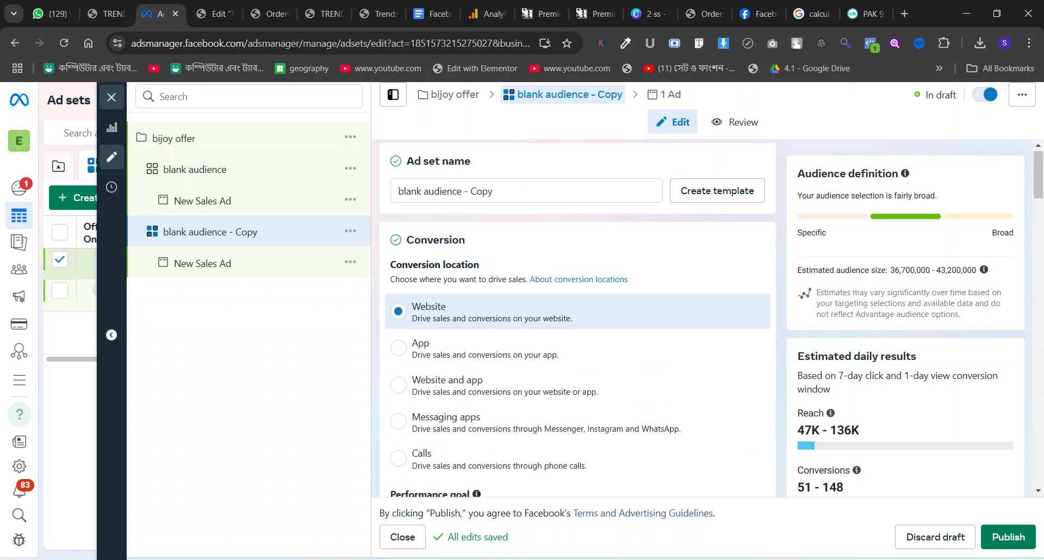
{"action": "scroll", "coordinate": [517, 414], "scroll_direction": "down", "scroll_amount": 8}
{"action": "scroll", "coordinate": [516, 415], "scroll_direction": "up", "scroll_amount": 4}
{"action": "scroll", "coordinate": [516, 415], "scroll_direction": "down", "scroll_amount": 6}
{"action": "scroll", "coordinate": [517, 414], "scroll_direction": "up", "scroll_amount": 10}
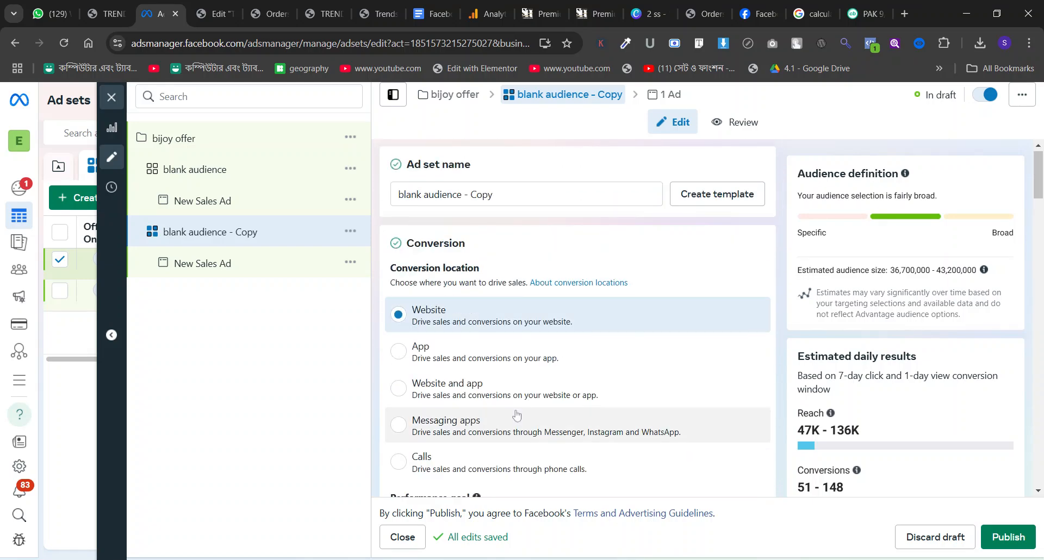
{"action": "scroll", "coordinate": [517, 415], "scroll_direction": "down", "scroll_amount": 4}
{"action": "scroll", "coordinate": [517, 414], "scroll_direction": "up", "scroll_amount": 5}
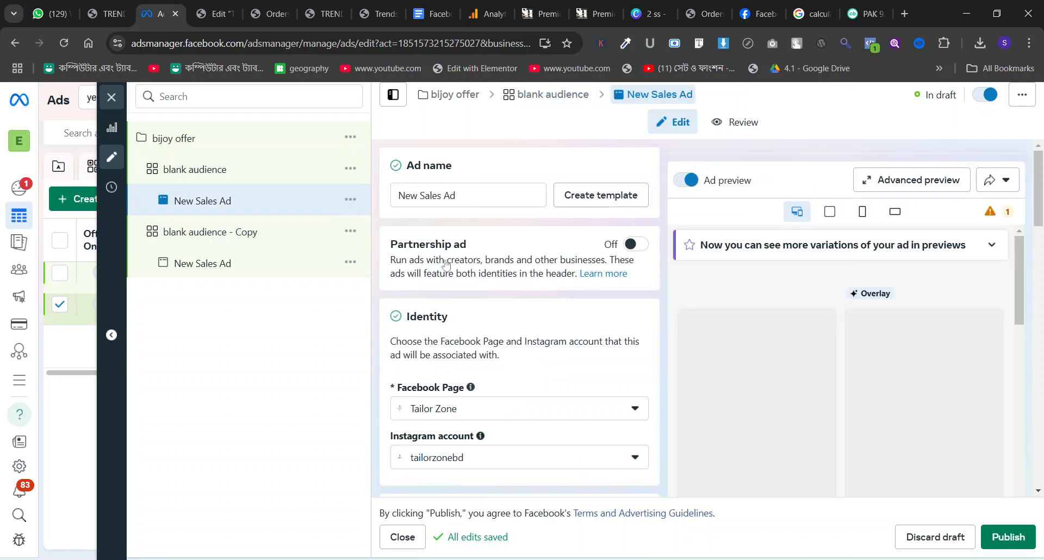
Step: Add a URL parameter with campaign source "bijoy-blank" to the website URL of the original "blank audience" ad
{"action": "scroll", "coordinate": [445, 266], "scroll_direction": "down", "scroll_amount": 10}
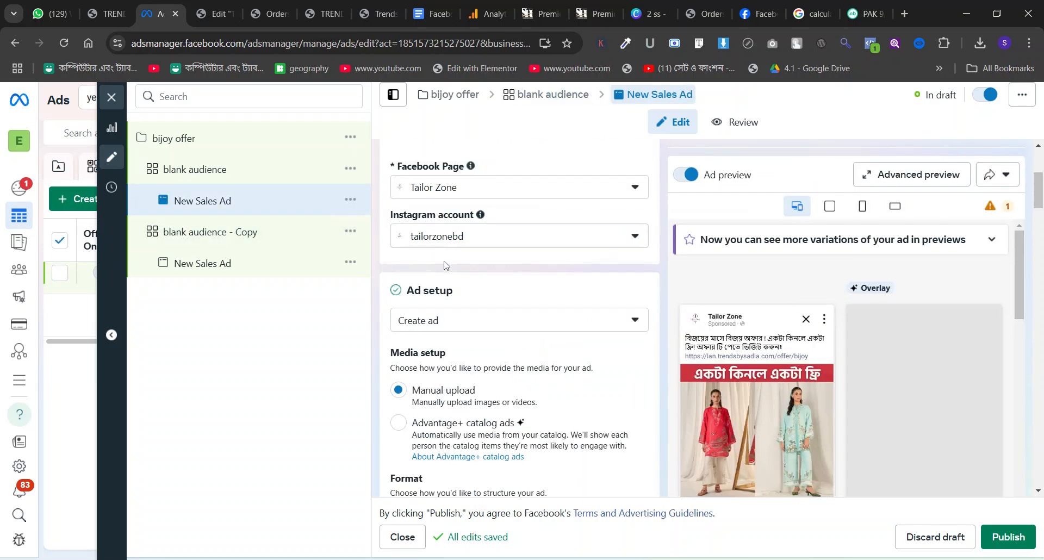
{"action": "scroll", "coordinate": [445, 265], "scroll_direction": "down", "scroll_amount": 6}
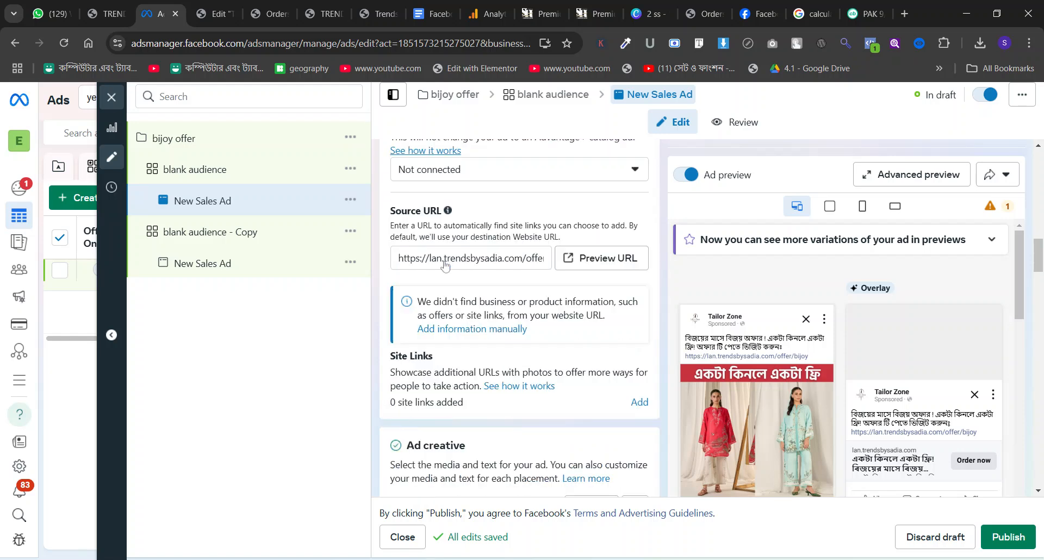
{"action": "scroll", "coordinate": [458, 279], "scroll_direction": "down", "scroll_amount": 10}
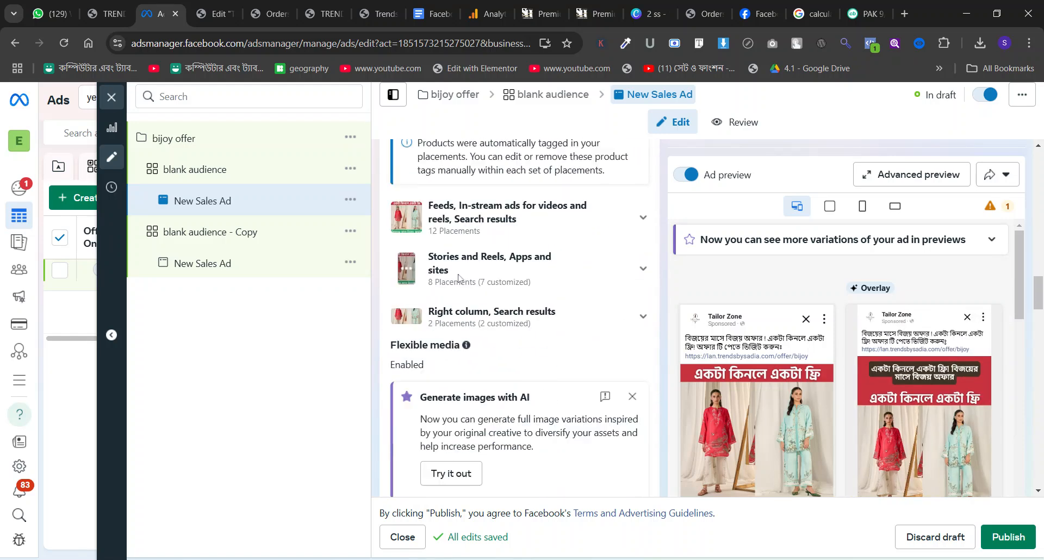
{"action": "scroll", "coordinate": [519, 319], "scroll_direction": "down", "scroll_amount": 10}
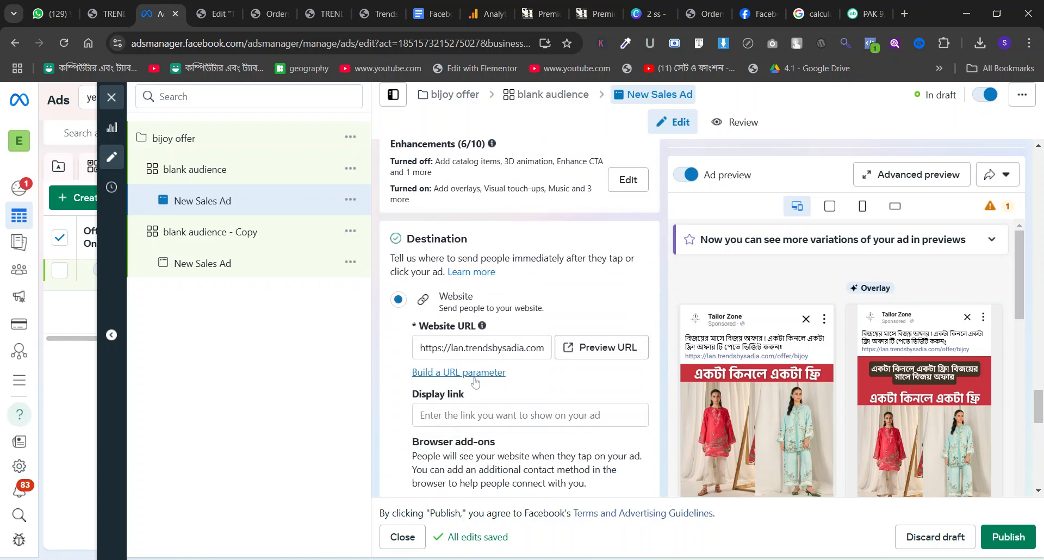
{"action": "left_click", "coordinate": [458, 438]}
{"action": "left_click", "coordinate": [552, 299]}
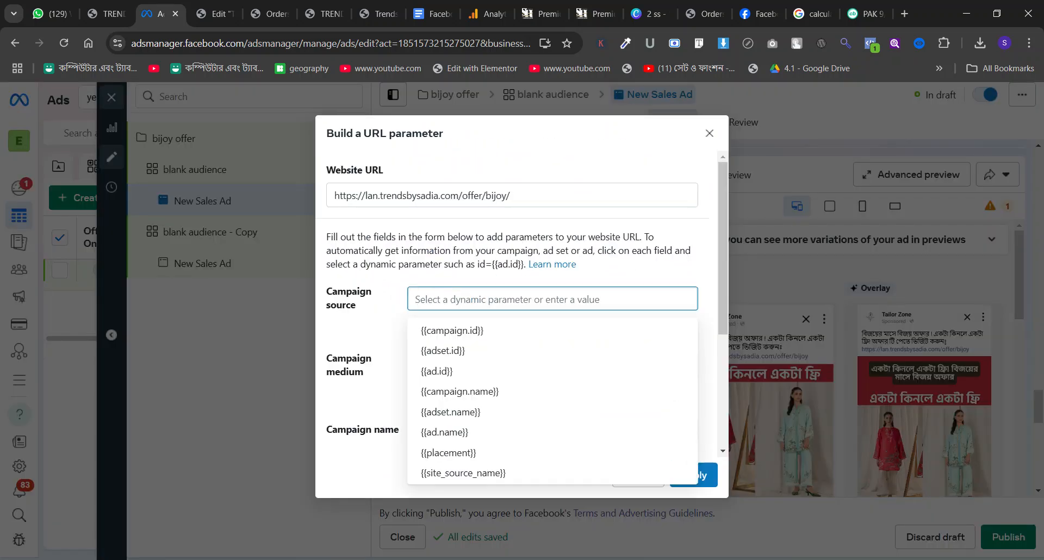
{"action": "type", "text": "বিজ"}
{"action": "left_click", "coordinate": [539, 121]}
{"action": "double_click", "coordinate": [425, 299]}
{"action": "type", "text": "bijoy-blank"}
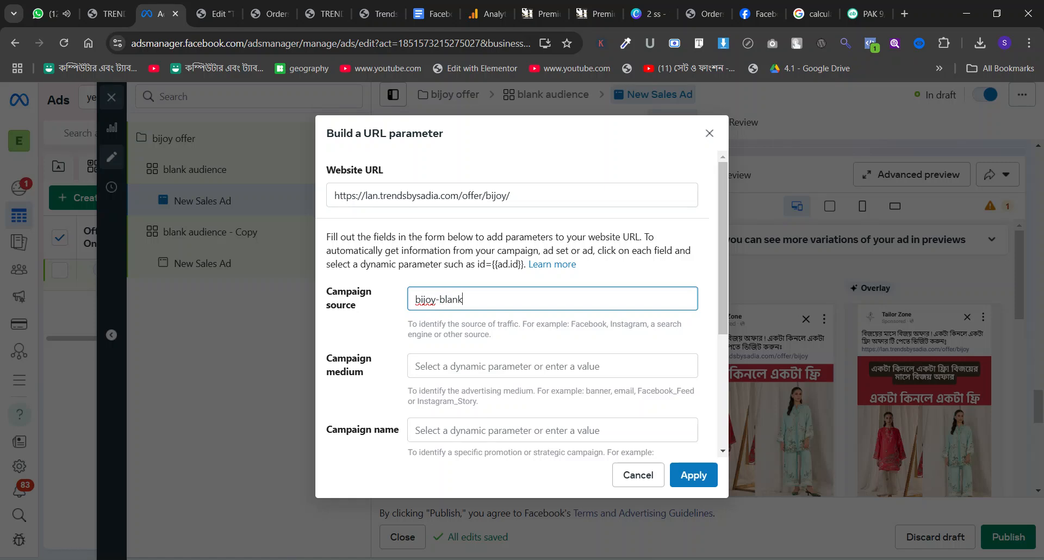
{"action": "left_click", "coordinate": [683, 479]}
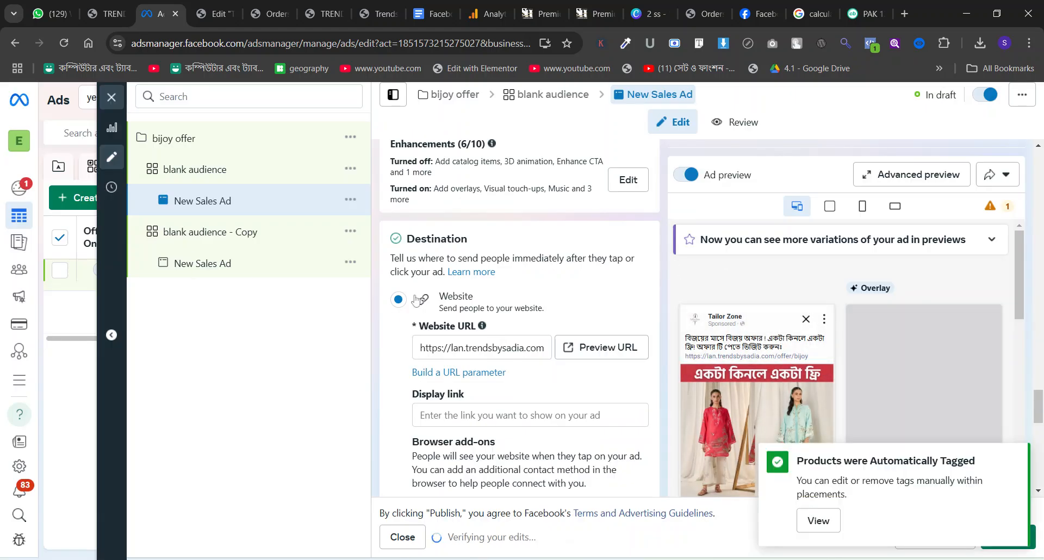
Step: Add a URL parameter with campaign source "bijoy-target" to the website URL of the ad in "blank audience - Copy"
{"action": "left_click", "coordinate": [203, 263]}
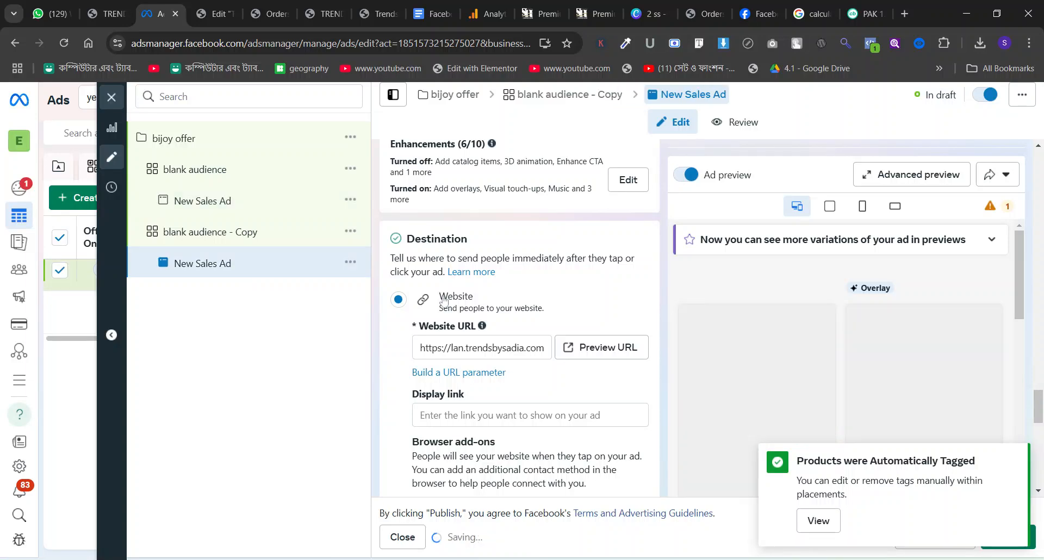
{"action": "left_click", "coordinate": [478, 303]}
{"action": "left_click", "coordinate": [524, 301]}
{"action": "type", "text": "noi"}
{"action": "key", "text": "BackSpace"}
{"action": "key", "text": "BackSpace"}
{"action": "key", "text": "BackSpace"}
{"action": "type", "text": "b"}
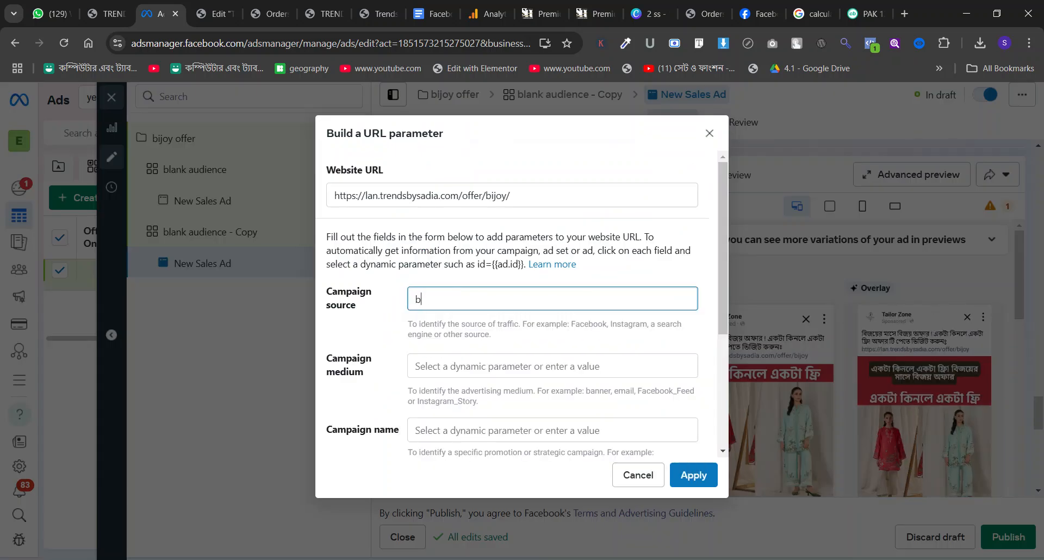
{"action": "type", "text": "ijoy-target"}
{"action": "left_click", "coordinate": [692, 476]}
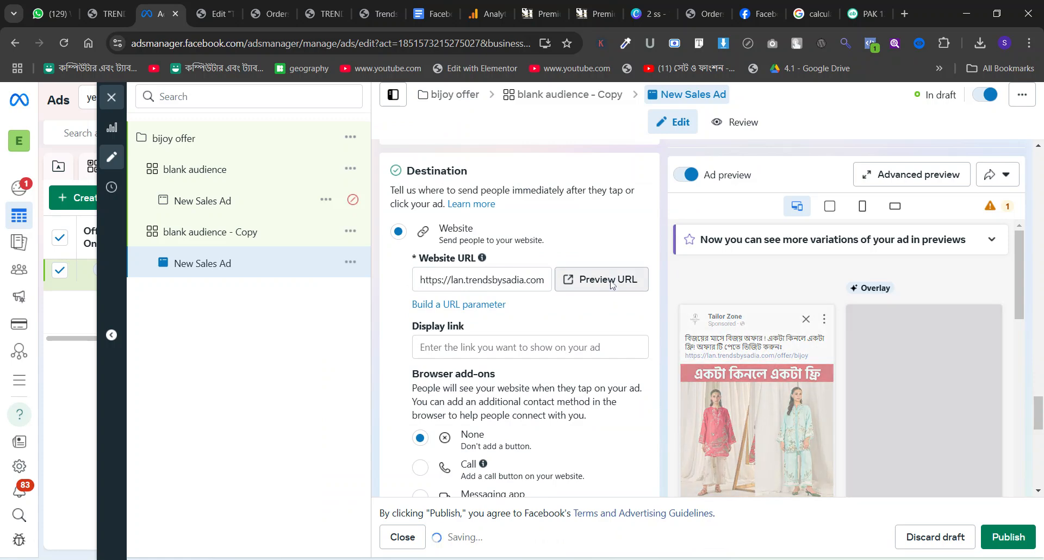
Step: Preview the duplicated ad's website URL, check the landing page and its source parameter, and return to the ad
{"action": "left_click", "coordinate": [610, 280]}
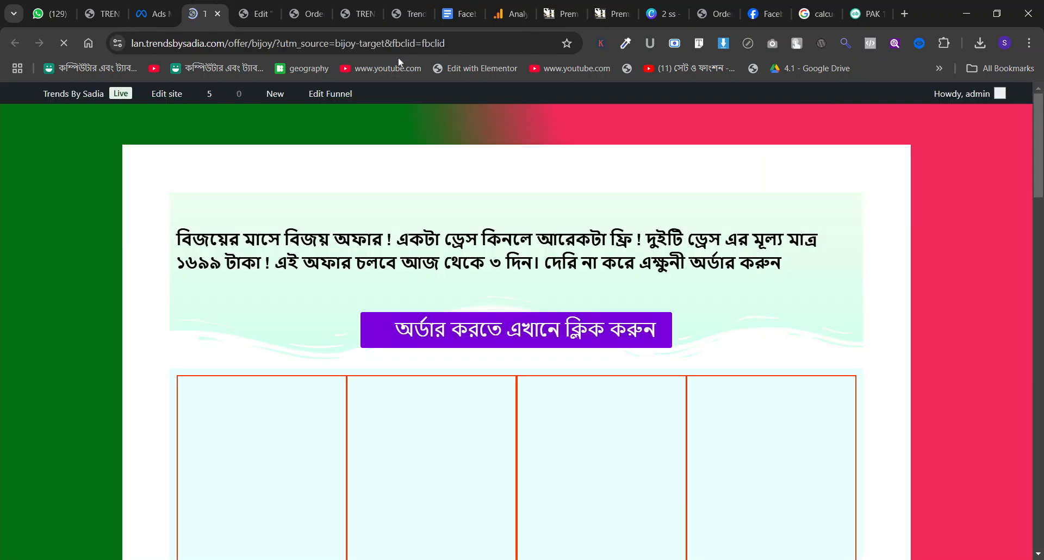
{"action": "scroll", "coordinate": [438, 210], "scroll_direction": "down", "scroll_amount": 5}
{"action": "scroll", "coordinate": [439, 210], "scroll_direction": "down", "scroll_amount": 5}
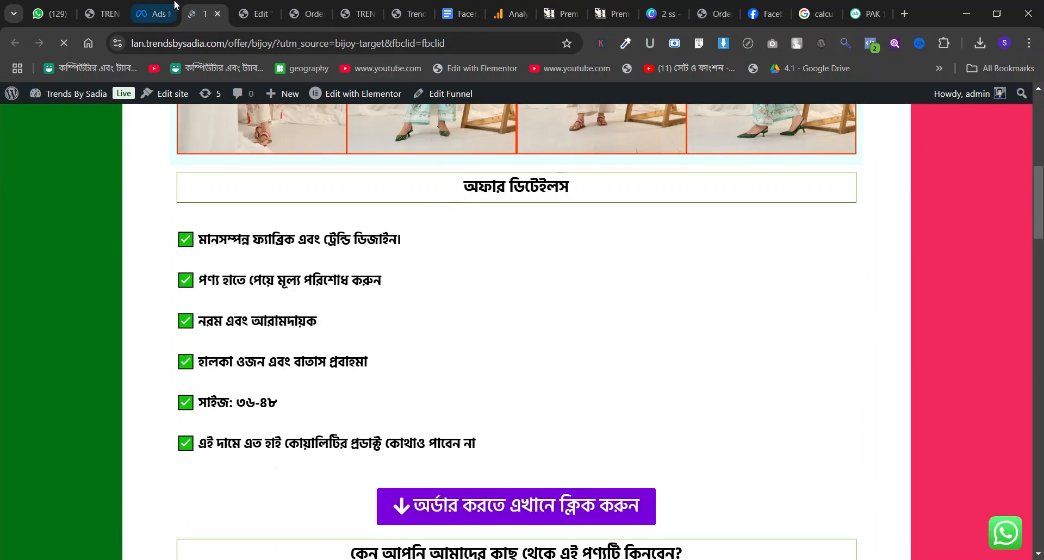
{"action": "left_click", "coordinate": [163, 8]}
{"action": "left_click", "coordinate": [207, 9]}
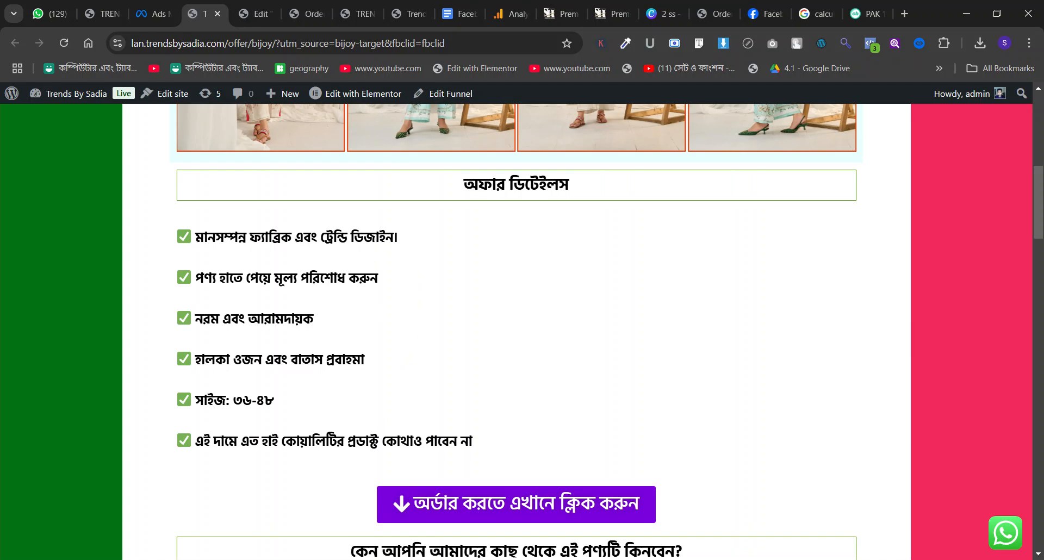
{"action": "left_click", "coordinate": [155, 14]}
Step: Open the ad in the original "blank audience" ad set and look through its sources, placements, enhancements and destination for the duplicate-value error
{"action": "scroll", "coordinate": [448, 351], "scroll_direction": "down", "scroll_amount": 5}
{"action": "scroll", "coordinate": [448, 351], "scroll_direction": "down", "scroll_amount": 4}
{"action": "left_click", "coordinate": [258, 235]}
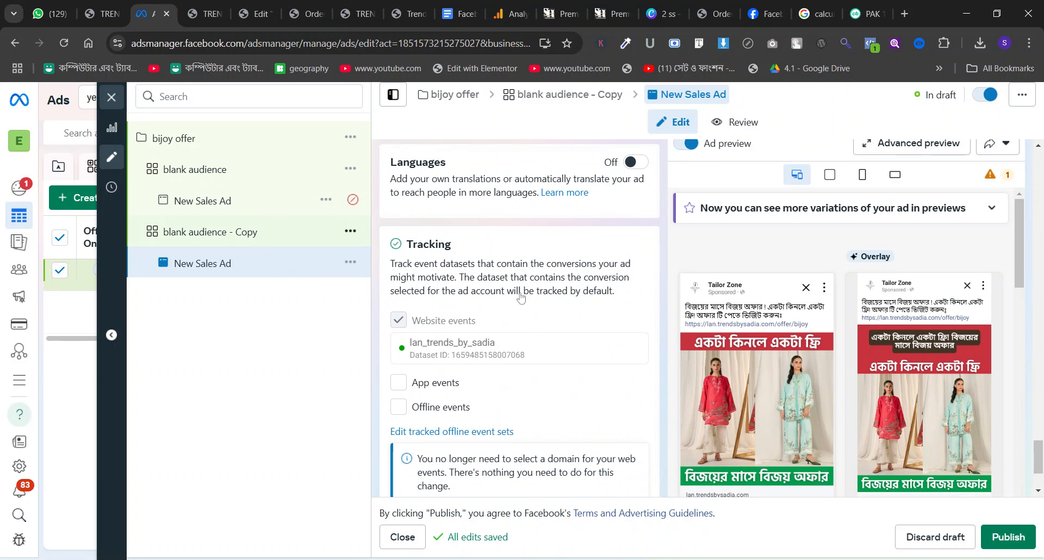
{"action": "left_click", "coordinate": [306, 205]}
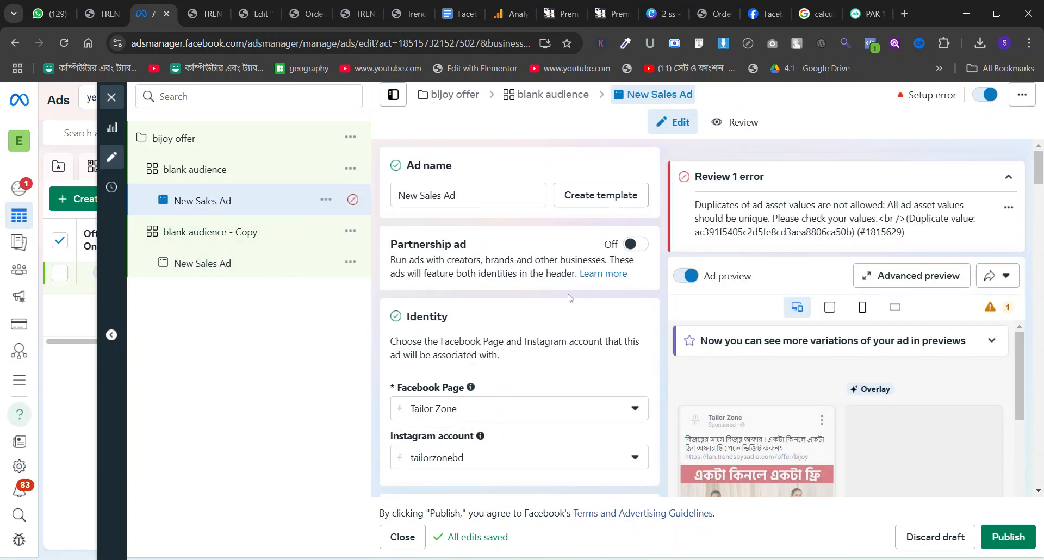
{"action": "scroll", "coordinate": [568, 298], "scroll_direction": "down", "scroll_amount": 5}
{"action": "scroll", "coordinate": [569, 298], "scroll_direction": "down", "scroll_amount": 10}
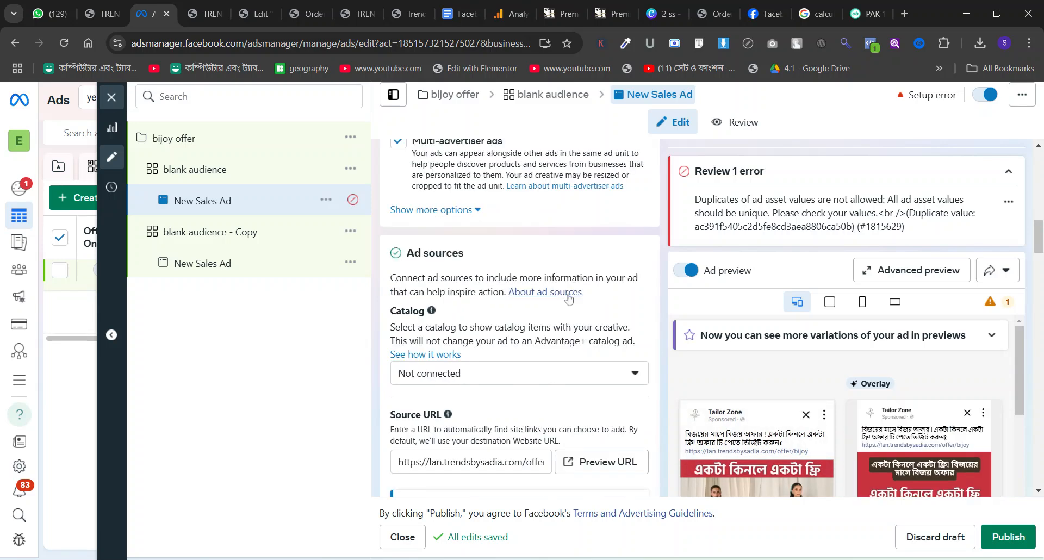
{"action": "scroll", "coordinate": [569, 298], "scroll_direction": "up", "scroll_amount": 2}
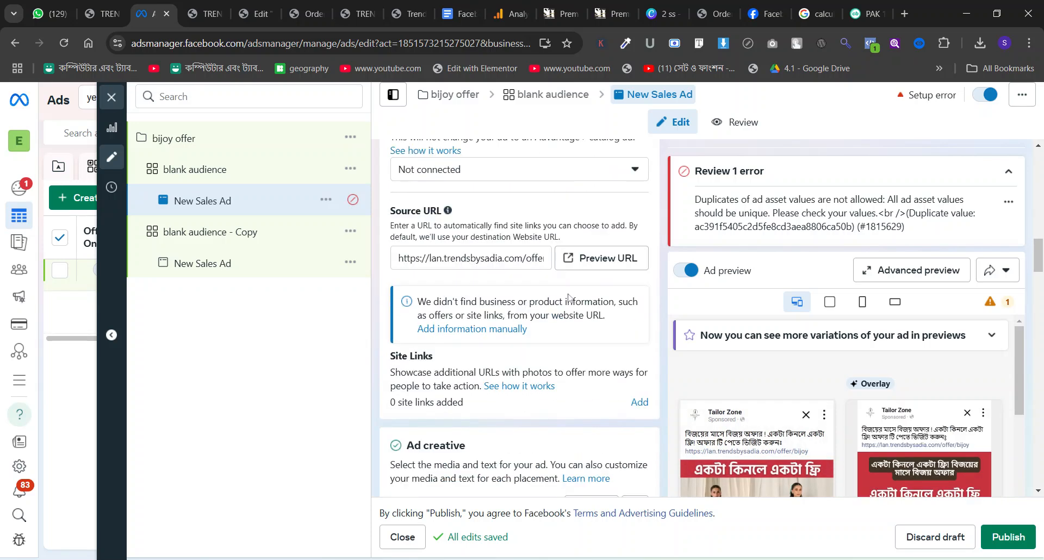
{"action": "scroll", "coordinate": [569, 298], "scroll_direction": "down", "scroll_amount": 15}
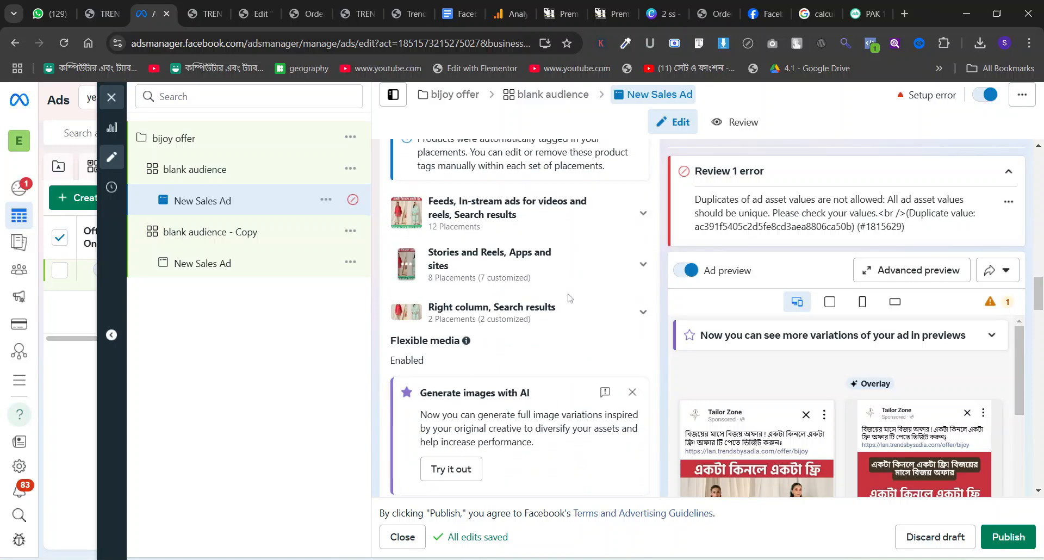
{"action": "scroll", "coordinate": [568, 298], "scroll_direction": "down", "scroll_amount": 12}
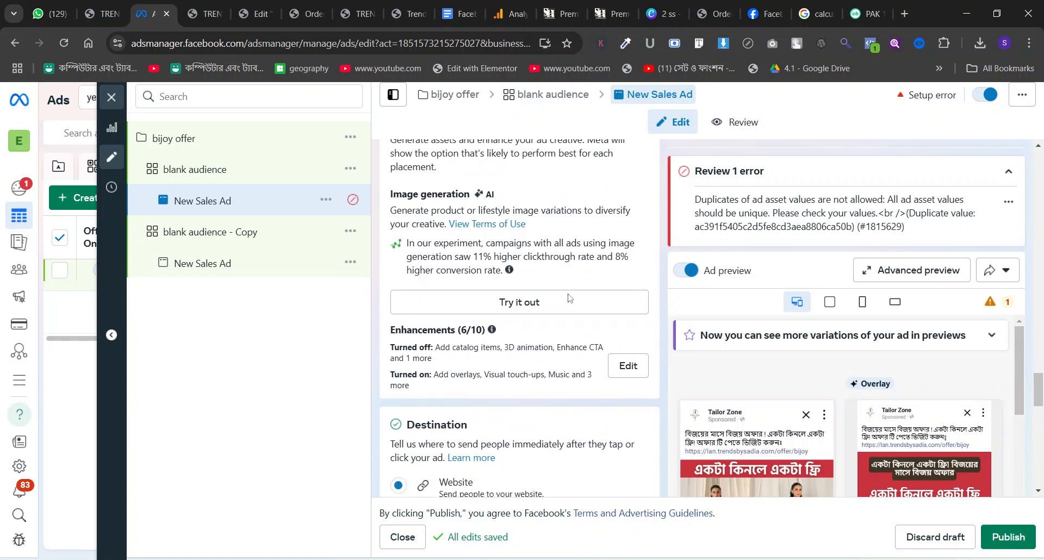
{"action": "scroll", "coordinate": [569, 298], "scroll_direction": "down", "scroll_amount": 4}
Step: Shorten the original ad's description to "একটা কিনলে একটা ফ্রি!" by removing the second phrase
{"action": "scroll", "coordinate": [568, 297], "scroll_direction": "up", "scroll_amount": 12}
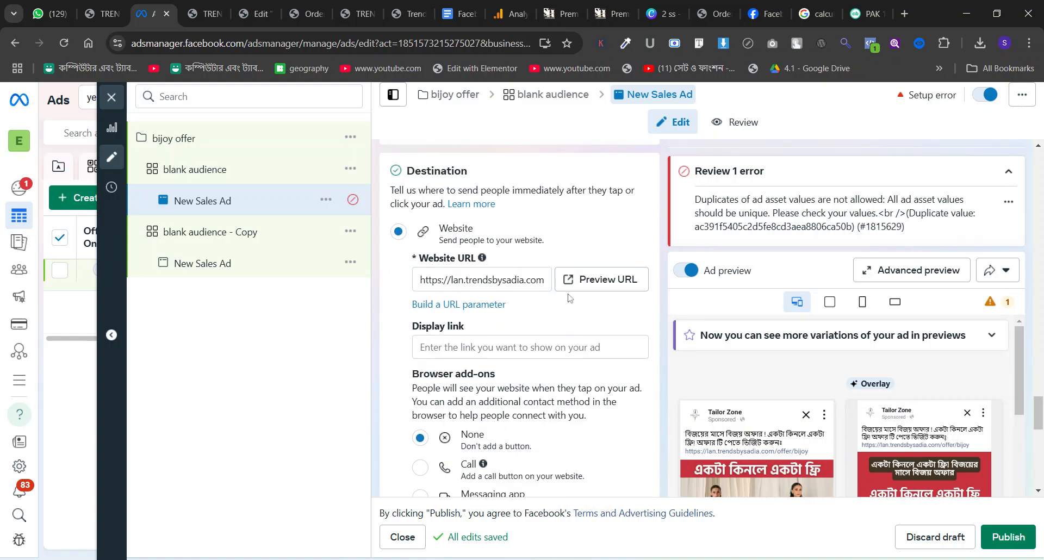
{"action": "scroll", "coordinate": [569, 298], "scroll_direction": "up", "scroll_amount": 6}
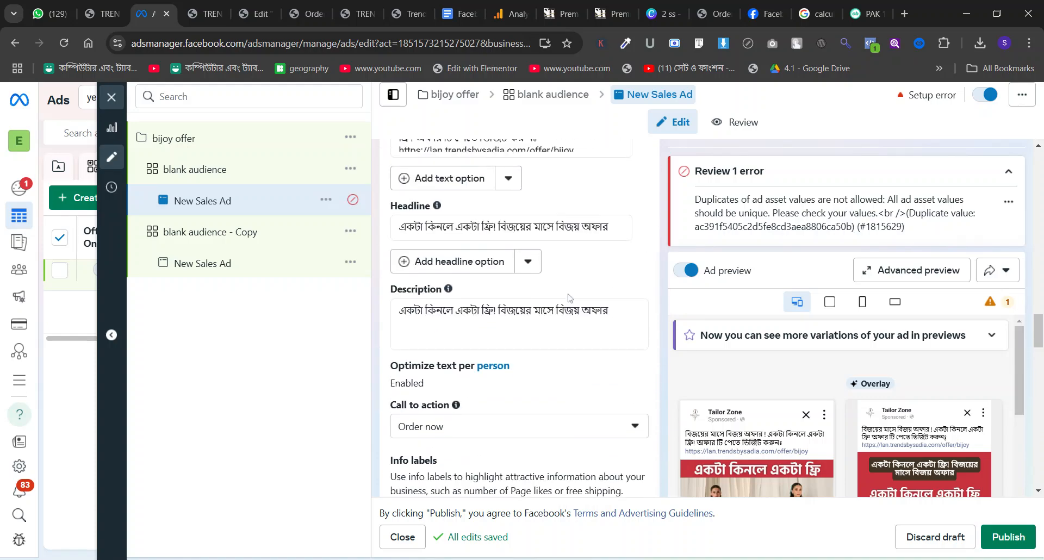
{"action": "left_click_drag", "start_coordinate": [499, 310], "coordinate": [608, 310]}
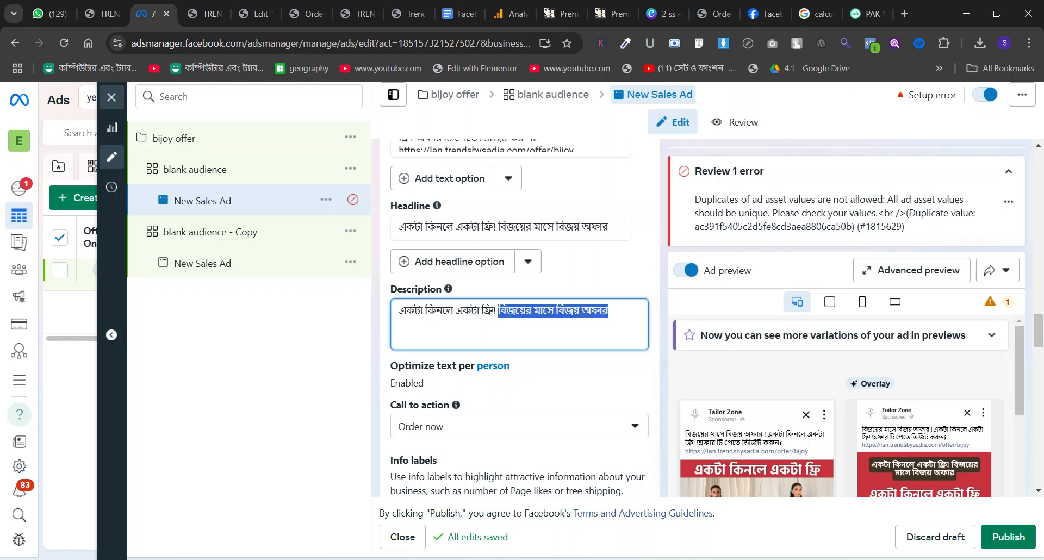
{"action": "key", "text": "BackSpace"}
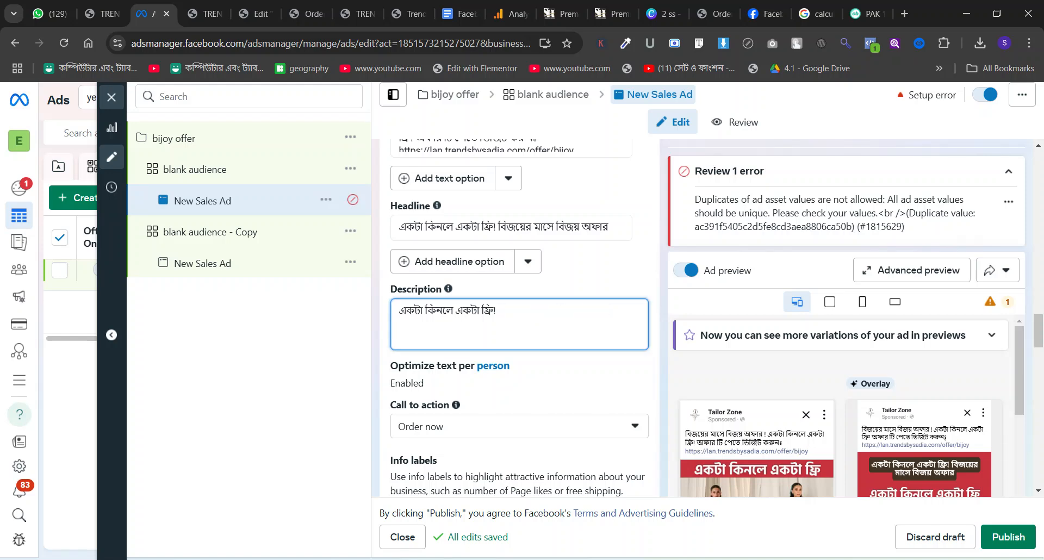
{"action": "left_click", "coordinate": [341, 356]}
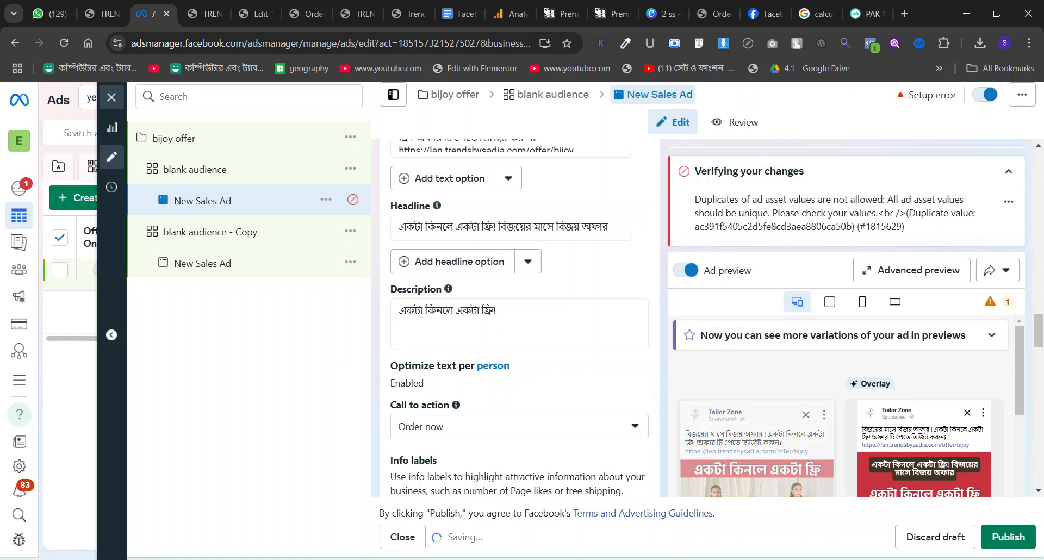
Step: Move "blank" from the campaign source to the campaign medium in the original ad's URL parameters and apply the change
{"action": "scroll", "coordinate": [519, 326], "scroll_direction": "down", "scroll_amount": 7}
{"action": "scroll", "coordinate": [519, 326], "scroll_direction": "up", "scroll_amount": 6}
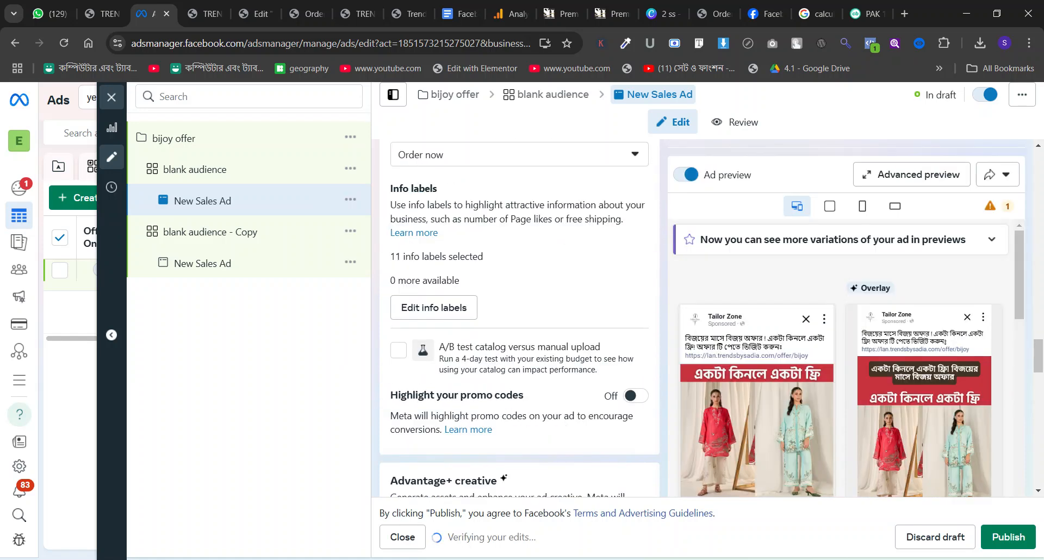
{"action": "scroll", "coordinate": [472, 282], "scroll_direction": "up", "scroll_amount": 8}
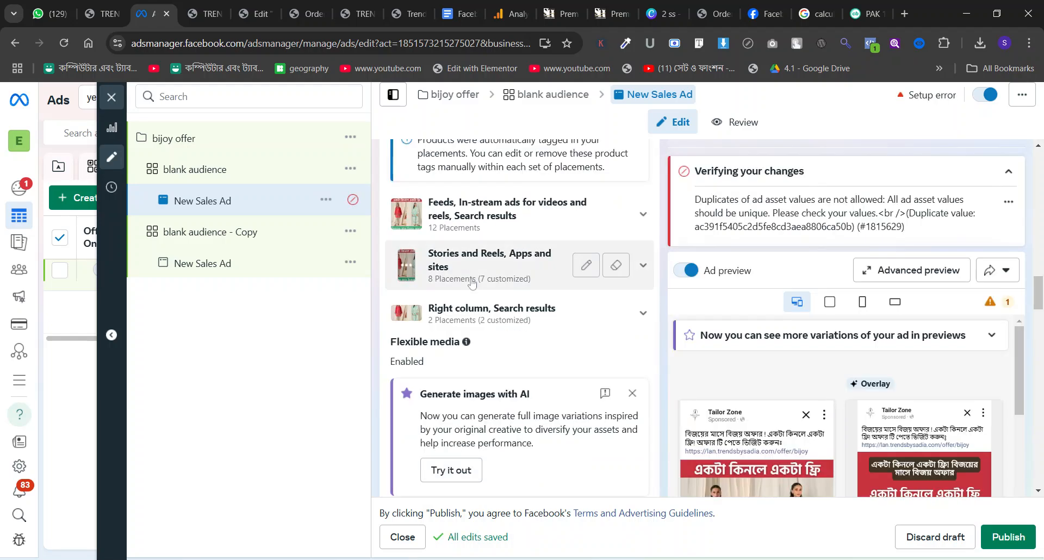
{"action": "scroll", "coordinate": [472, 283], "scroll_direction": "down", "scroll_amount": 15}
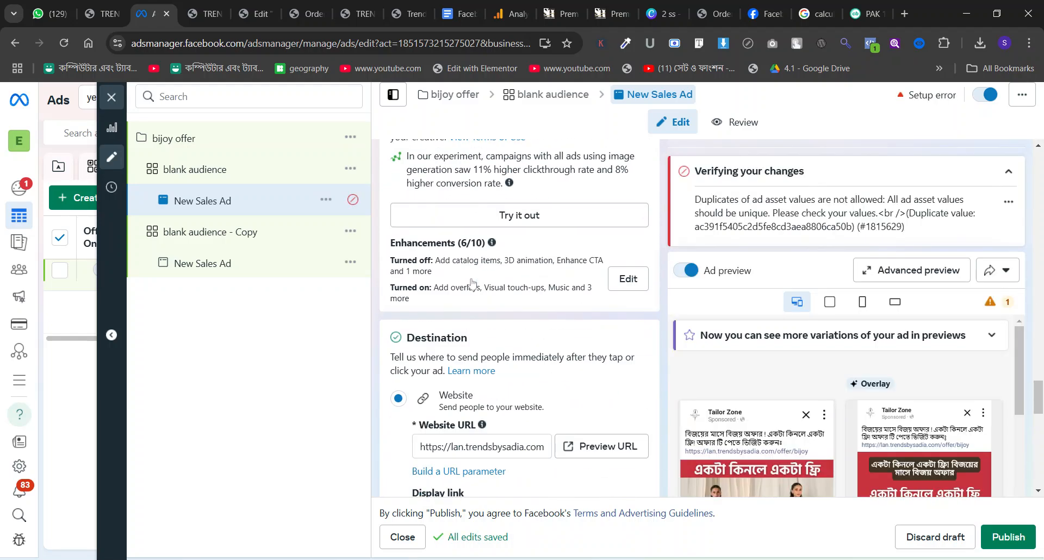
{"action": "scroll", "coordinate": [472, 283], "scroll_direction": "down", "scroll_amount": 2}
{"action": "left_click", "coordinate": [465, 248]}
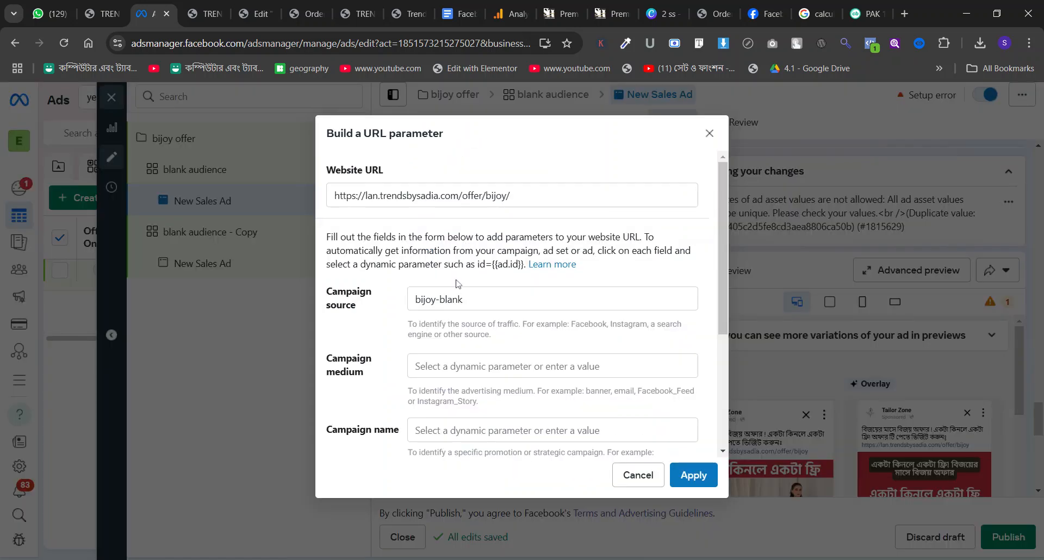
{"action": "left_click_drag", "start_coordinate": [436, 299], "coordinate": [463, 299]}
{"action": "key", "text": "BackSpace"}
{"action": "left_click", "coordinate": [463, 366]}
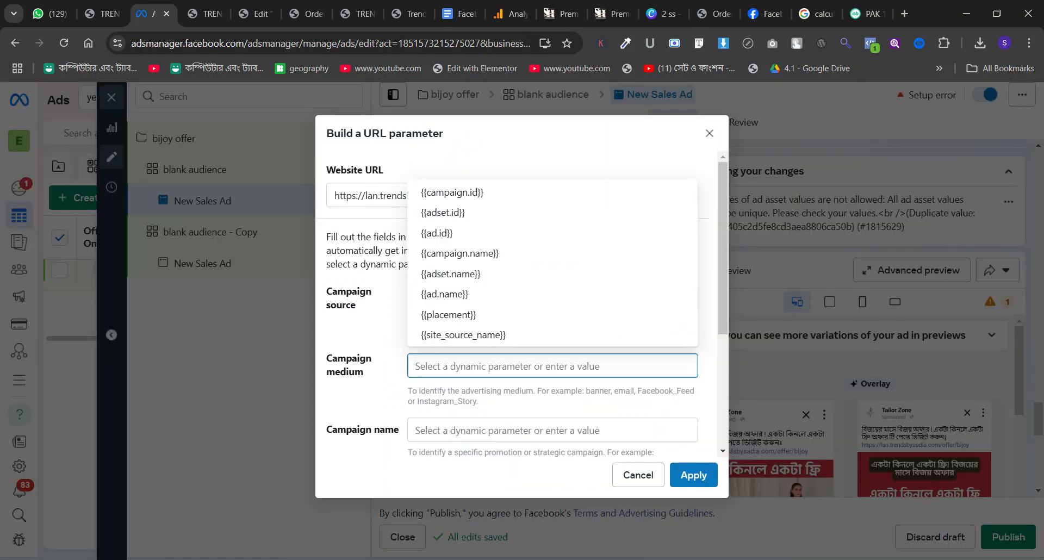
{"action": "type", "text": "blank"}
{"action": "left_click", "coordinate": [687, 474]}
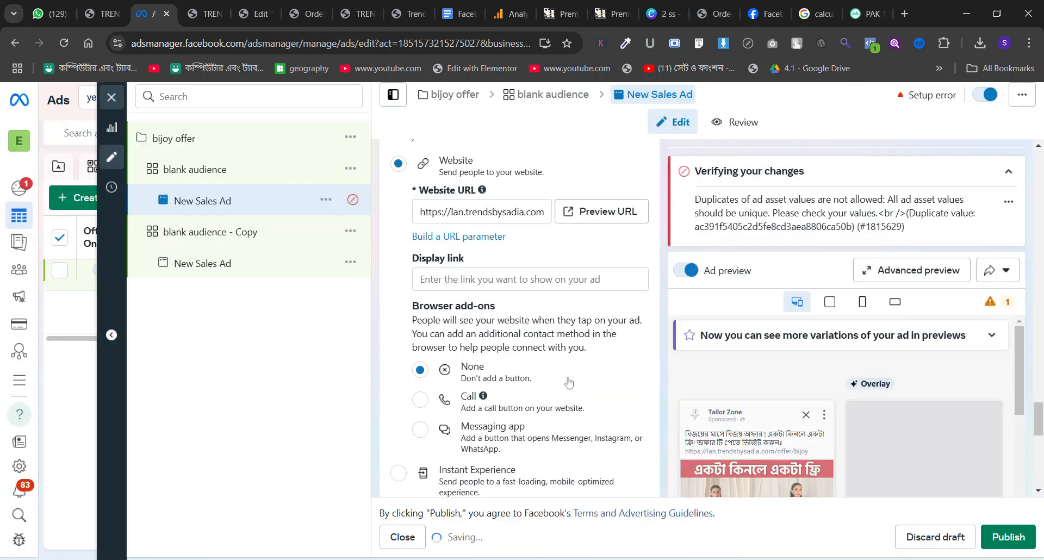
Step: Examine the original ad's duplicate asset value error and compare its primary text, headline and description
{"action": "scroll", "coordinate": [538, 315], "scroll_direction": "up", "scroll_amount": 4}
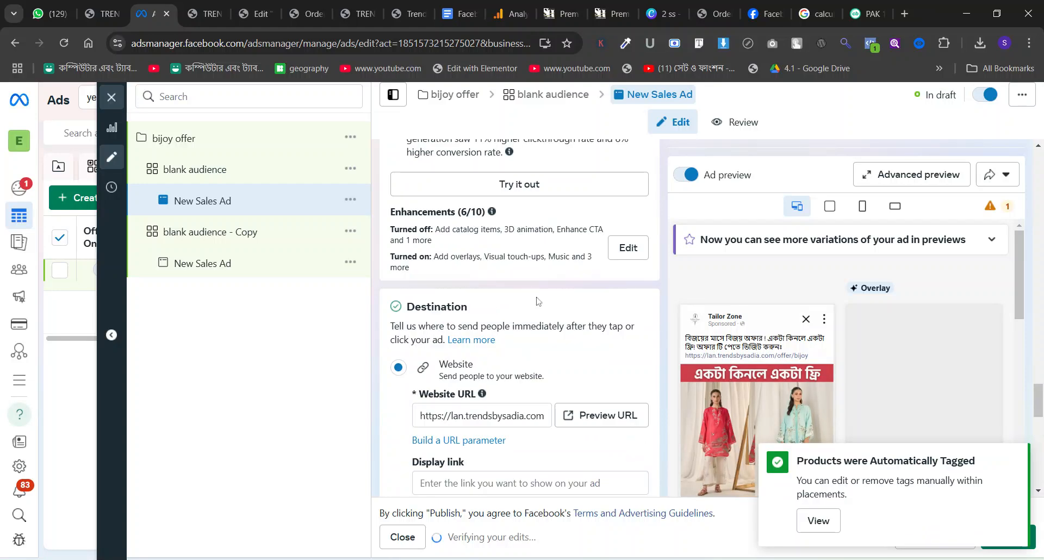
{"action": "scroll", "coordinate": [537, 301], "scroll_direction": "up", "scroll_amount": 6}
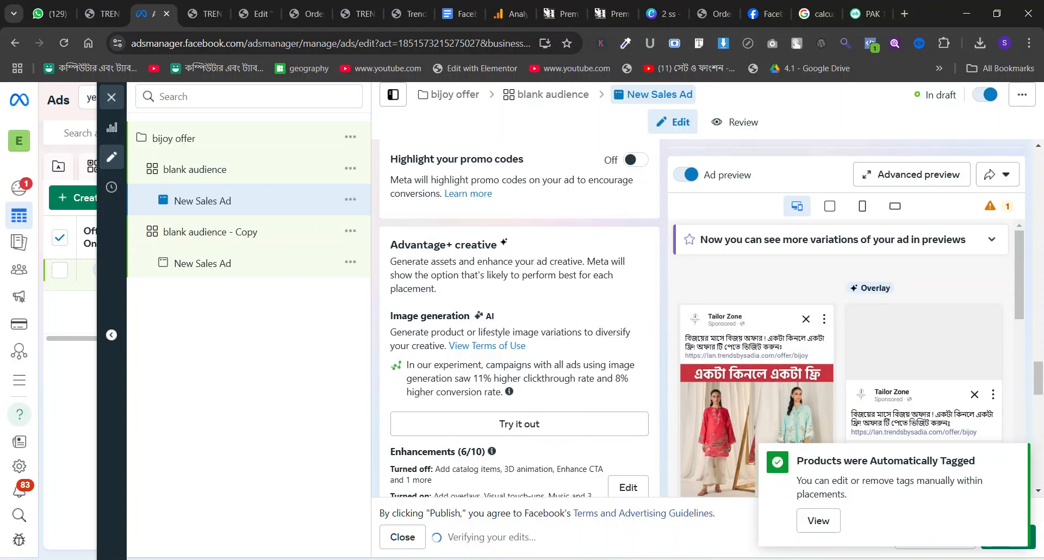
{"action": "scroll", "coordinate": [537, 301], "scroll_direction": "down", "scroll_amount": 5}
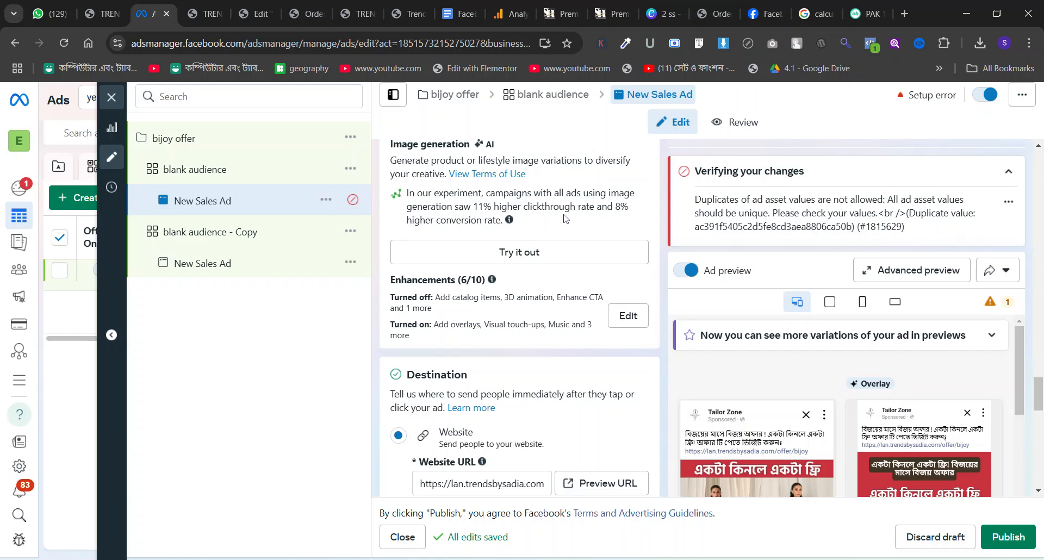
{"action": "scroll", "coordinate": [564, 219], "scroll_direction": "up", "scroll_amount": 12}
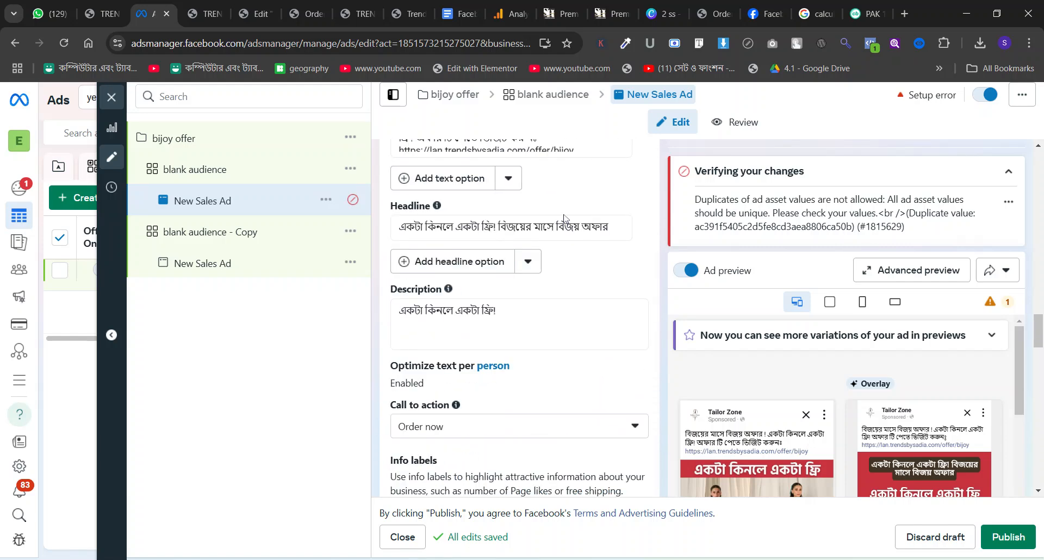
{"action": "scroll", "coordinate": [563, 219], "scroll_direction": "up", "scroll_amount": 5}
{"action": "scroll", "coordinate": [543, 259], "scroll_direction": "down", "scroll_amount": 2}
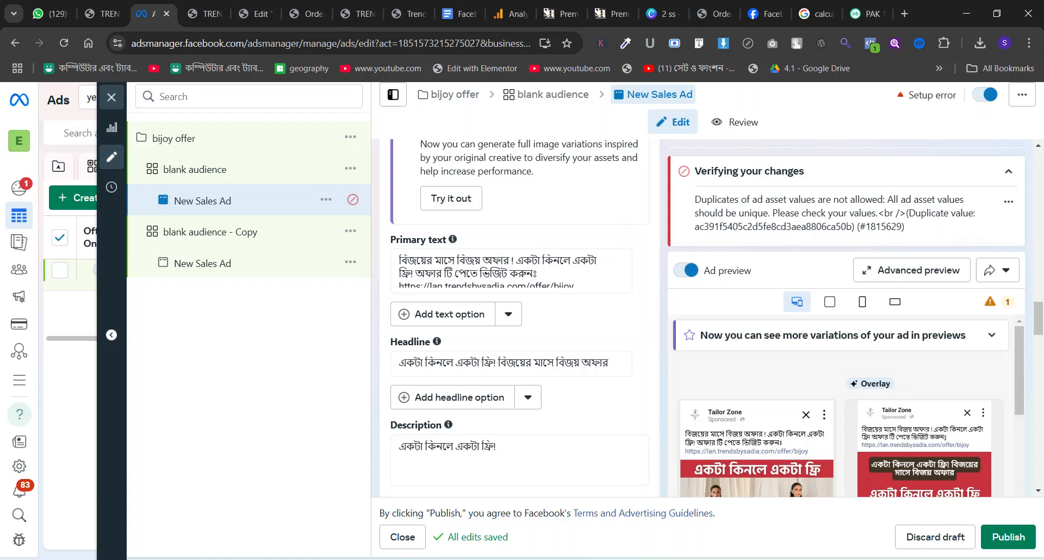
{"action": "left_click", "coordinate": [542, 274]}
{"action": "triple_click", "coordinate": [753, 212]}
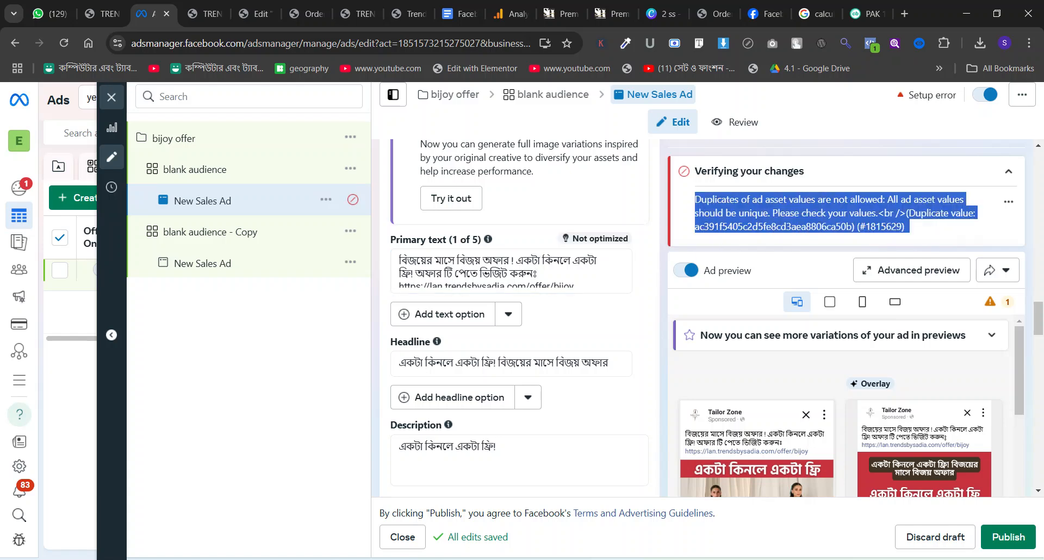
{"action": "scroll", "coordinate": [519, 316], "scroll_direction": "down", "scroll_amount": 4}
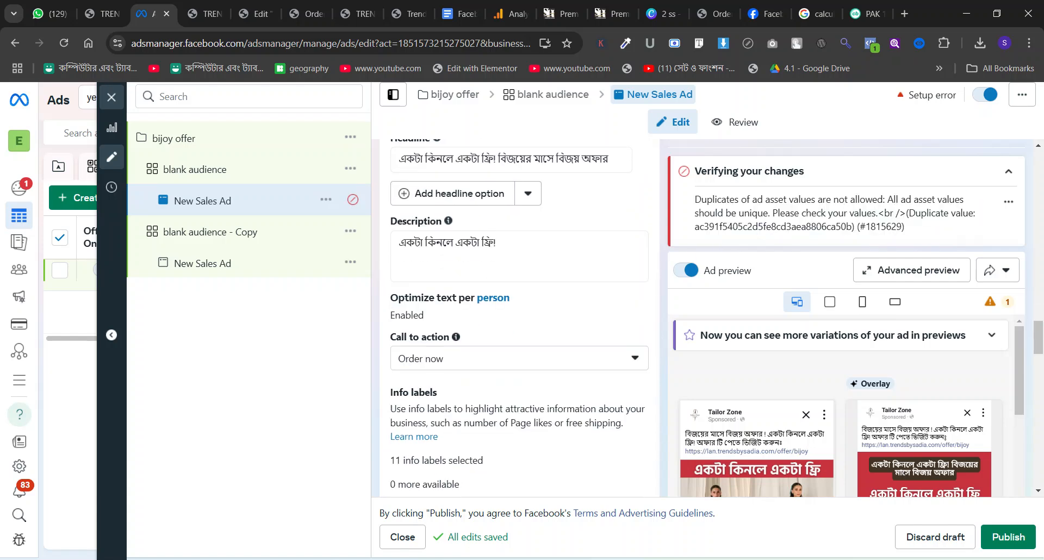
{"action": "scroll", "coordinate": [499, 263], "scroll_direction": "up", "scroll_amount": 1}
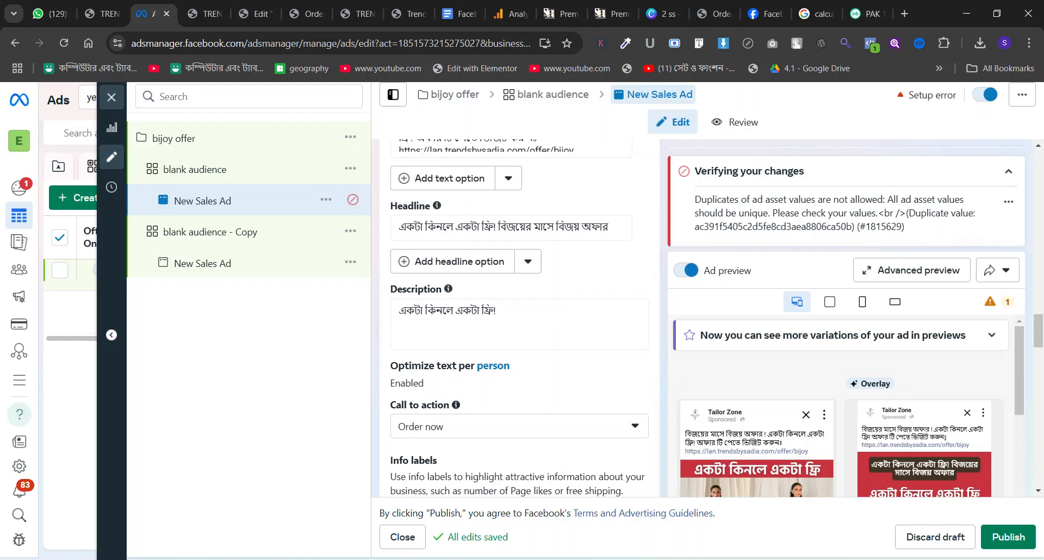
{"action": "left_click", "coordinate": [499, 262]}
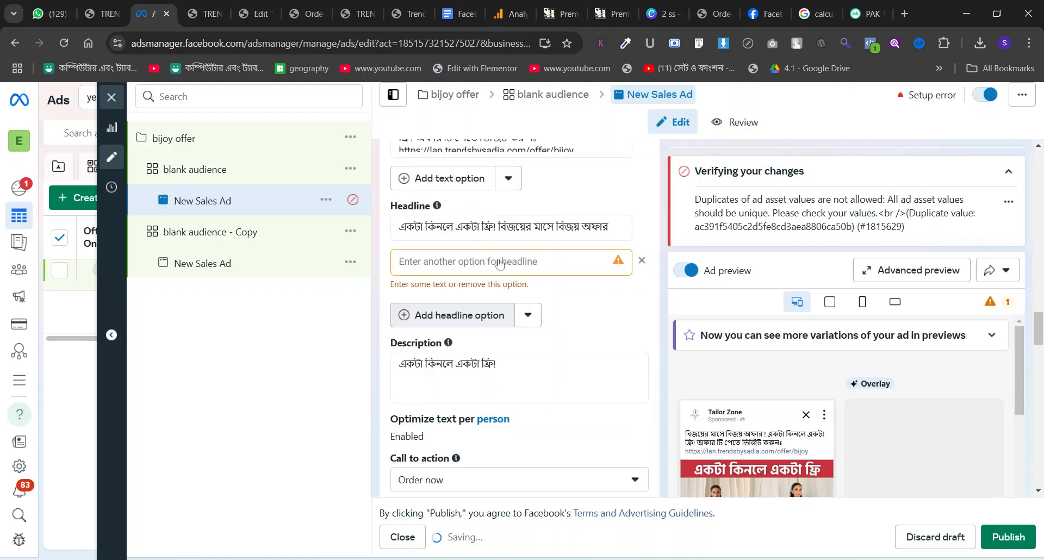
{"action": "left_click", "coordinate": [644, 263]}
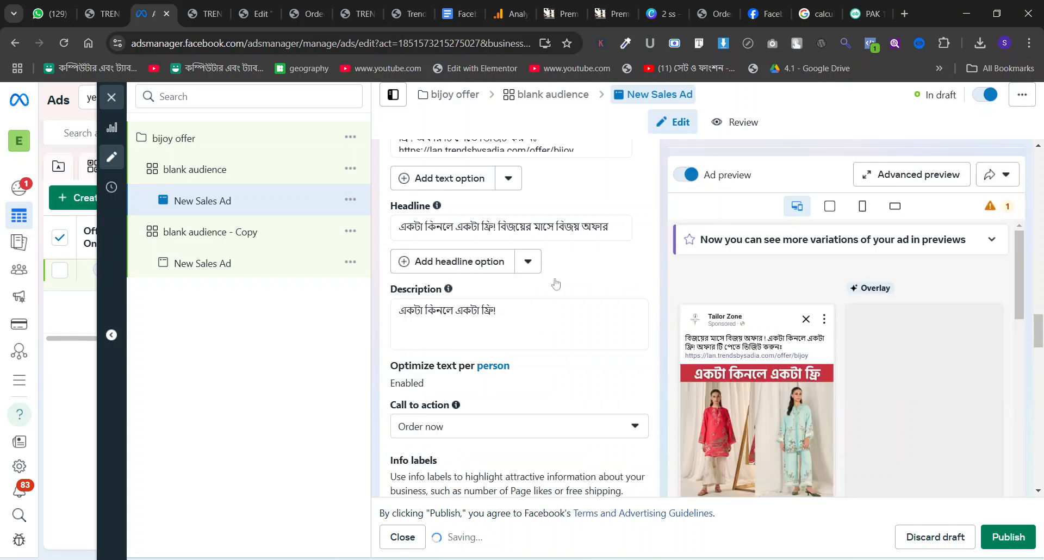
{"action": "left_click", "coordinate": [511, 227]}
{"action": "key", "text": "ctrl+a"}
{"action": "left_click", "coordinate": [511, 227]}
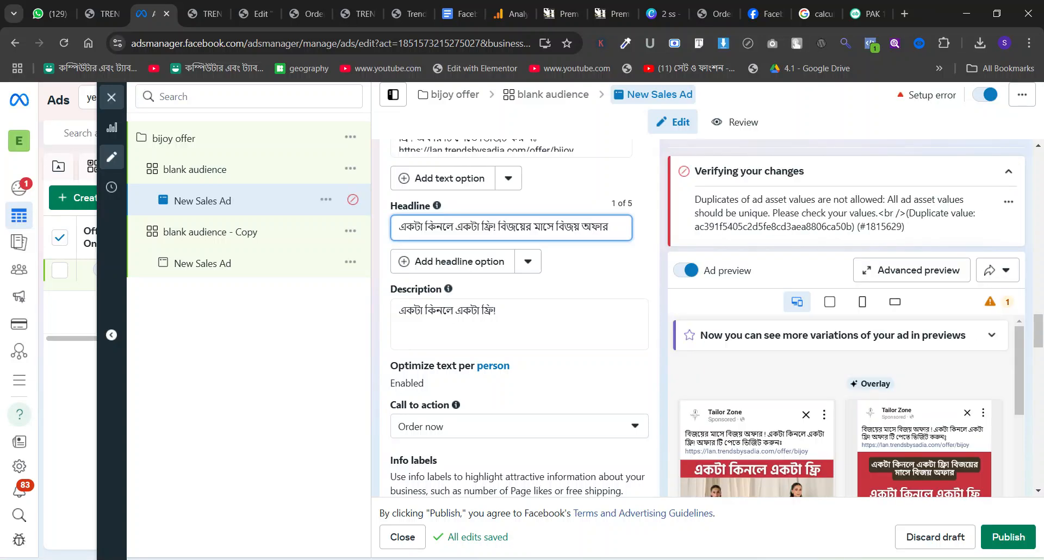
Step: Clear the entire description of the original "blank audience" ad
{"action": "scroll", "coordinate": [526, 297], "scroll_direction": "down", "scroll_amount": 3}
{"action": "scroll", "coordinate": [511, 299], "scroll_direction": "up", "scroll_amount": 3}
{"action": "left_click", "coordinate": [497, 311]}
{"action": "key", "text": "ctrl+a"}
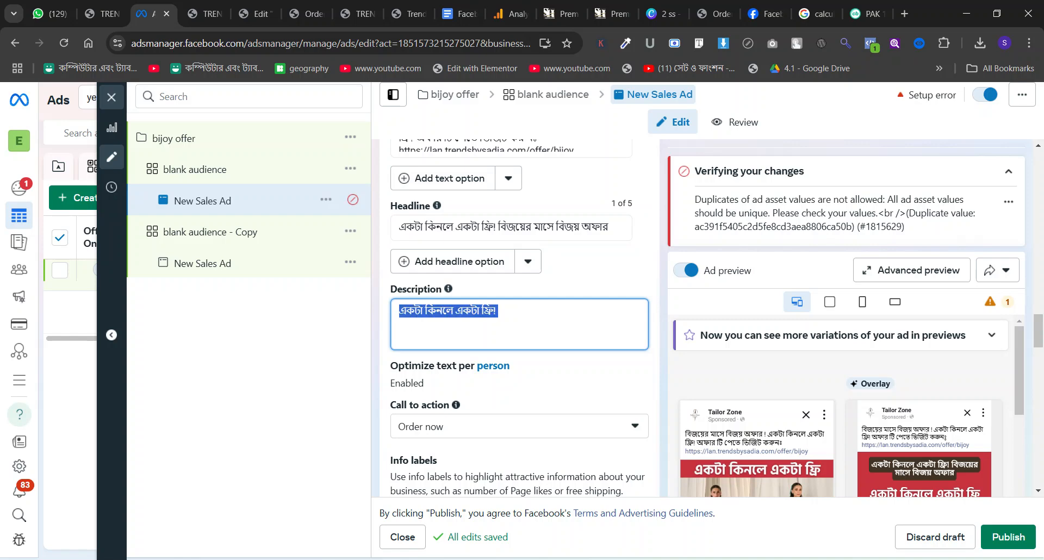
{"action": "key", "text": "BackSpace"}
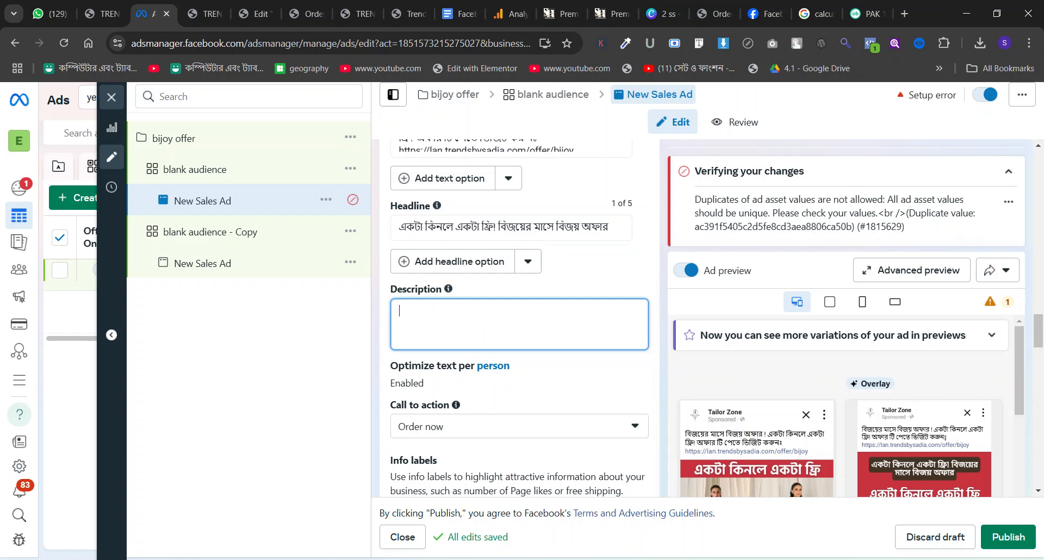
{"action": "left_click", "coordinate": [373, 343]}
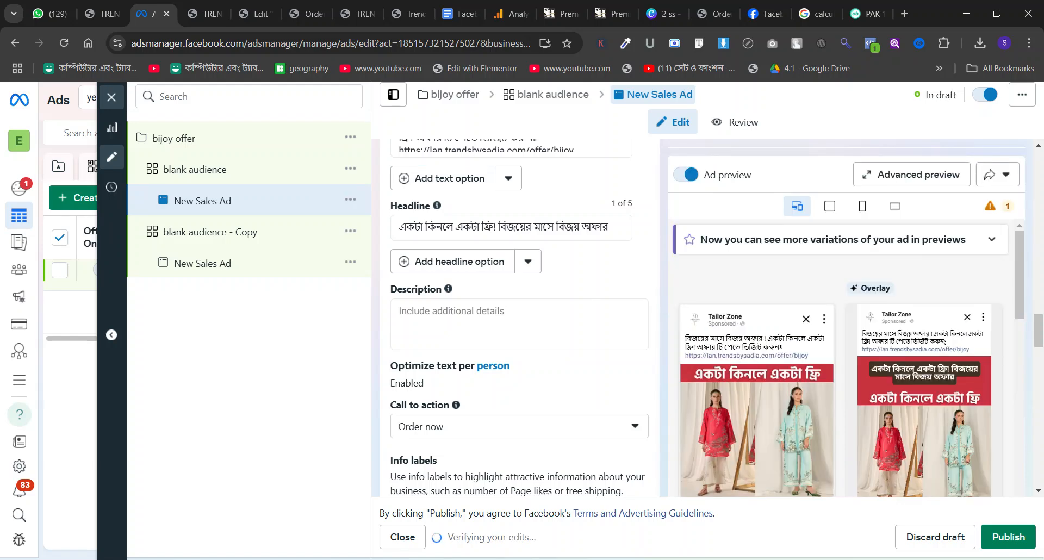
Step: Reset the start date of the "blank audience - Copy" ad set to today
{"action": "scroll", "coordinate": [397, 285], "scroll_direction": "down", "scroll_amount": 5}
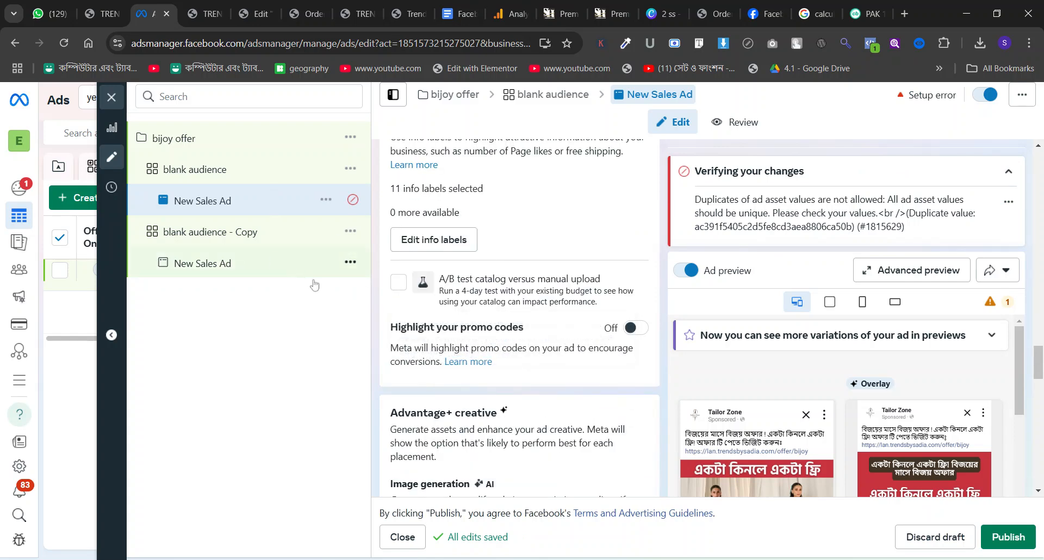
{"action": "left_click", "coordinate": [239, 264]}
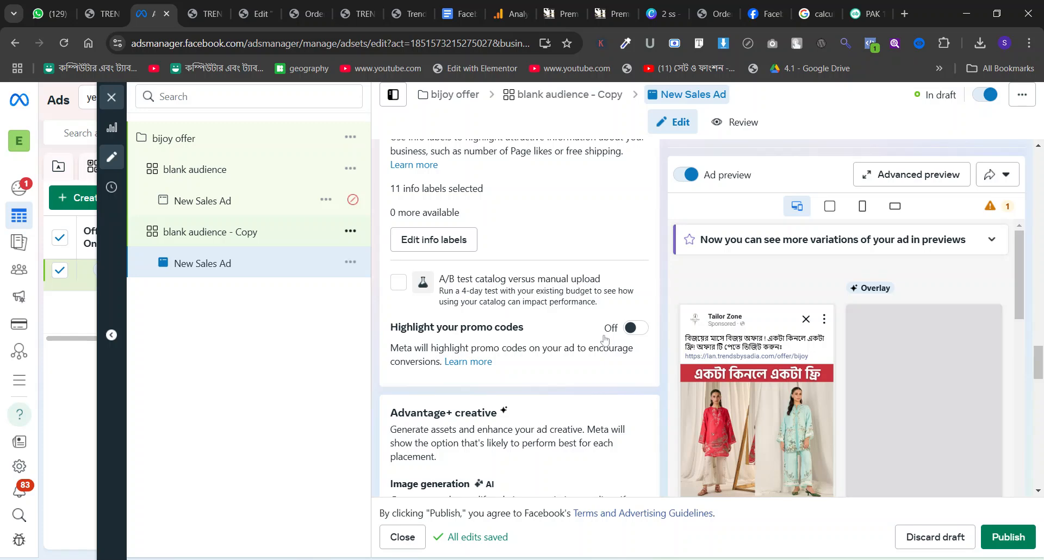
{"action": "scroll", "coordinate": [572, 328], "scroll_direction": "down", "scroll_amount": 10}
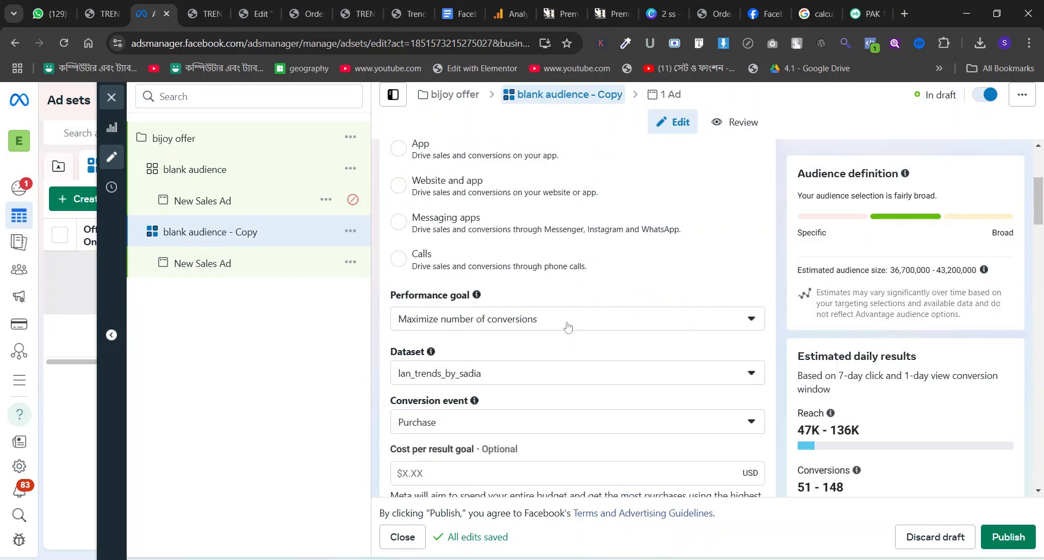
{"action": "scroll", "coordinate": [569, 326], "scroll_direction": "down", "scroll_amount": 8}
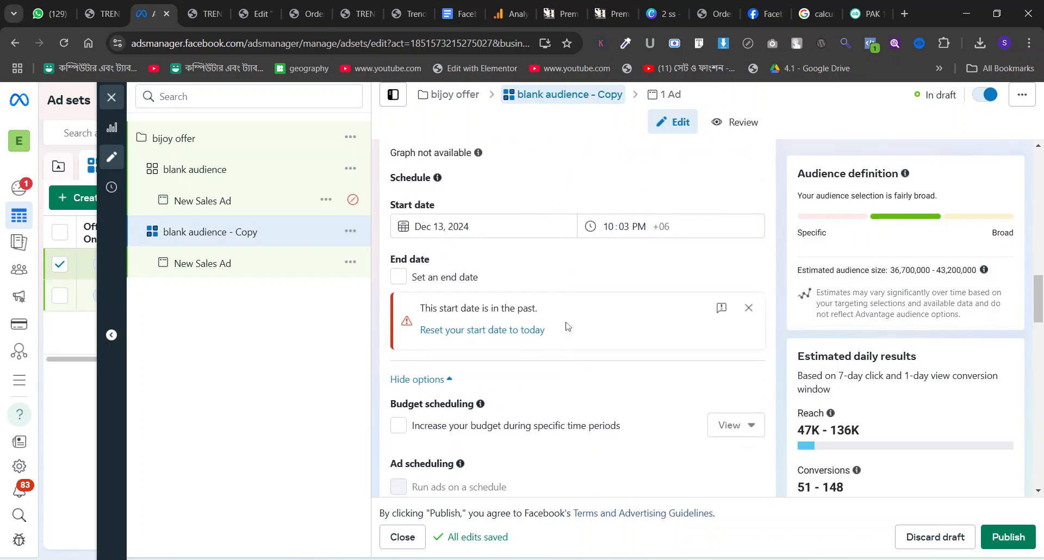
{"action": "left_click", "coordinate": [593, 332]}
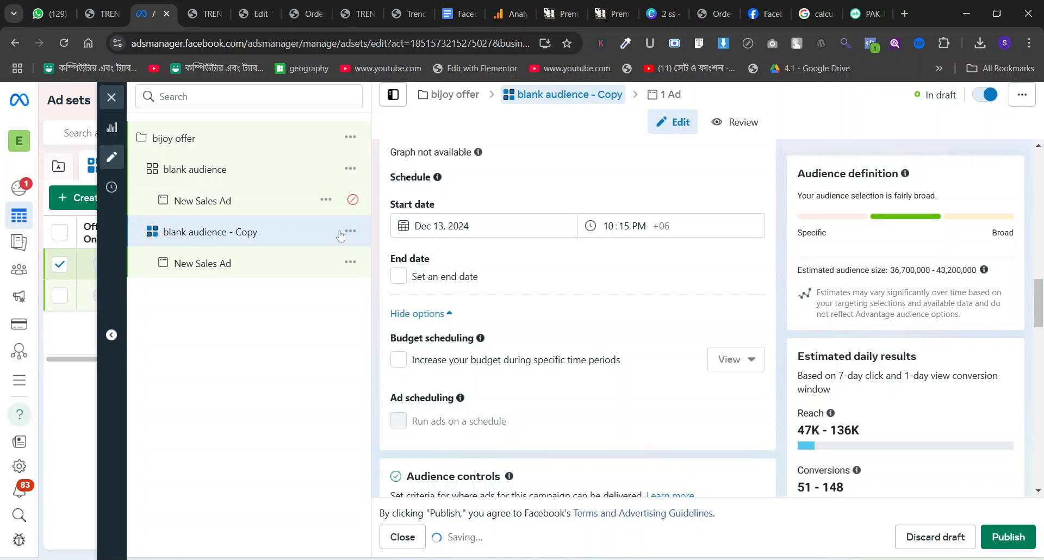
Step: Examine the schedule, location, age, gender and detailed targeting settings of the "blank audience - Copy" ad set
{"action": "scroll", "coordinate": [464, 332], "scroll_direction": "down", "scroll_amount": 5}
{"action": "scroll", "coordinate": [465, 332], "scroll_direction": "up", "scroll_amount": 11}
{"action": "scroll", "coordinate": [465, 332], "scroll_direction": "up", "scroll_amount": 3}
{"action": "scroll", "coordinate": [464, 331], "scroll_direction": "down", "scroll_amount": 18}
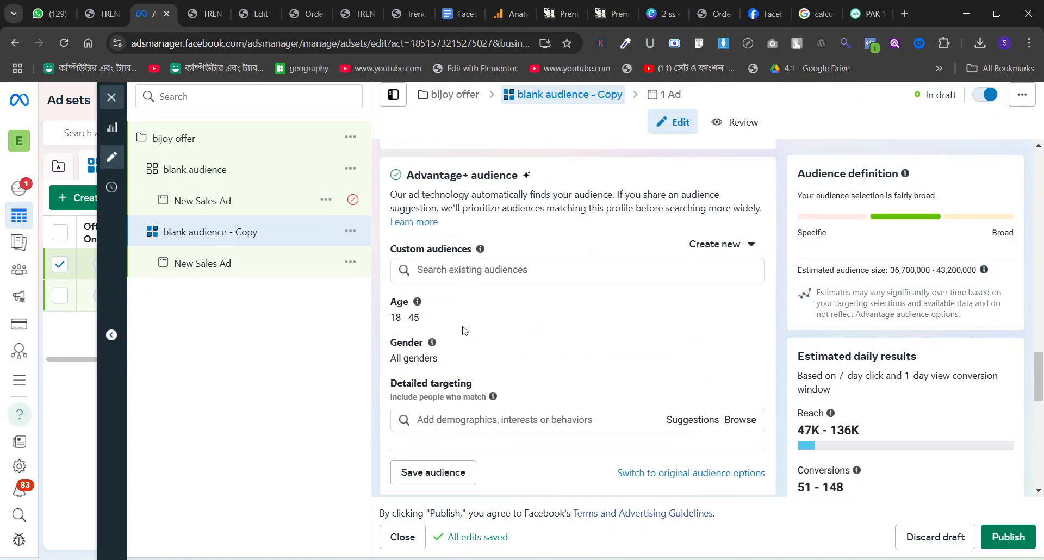
{"action": "scroll", "coordinate": [463, 330], "scroll_direction": "down", "scroll_amount": 4}
{"action": "scroll", "coordinate": [449, 206], "scroll_direction": "up", "scroll_amount": 3}
{"action": "scroll", "coordinate": [452, 229], "scroll_direction": "down", "scroll_amount": 4}
{"action": "scroll", "coordinate": [455, 261], "scroll_direction": "up", "scroll_amount": 5}
{"action": "scroll", "coordinate": [456, 263], "scroll_direction": "up", "scroll_amount": 4}
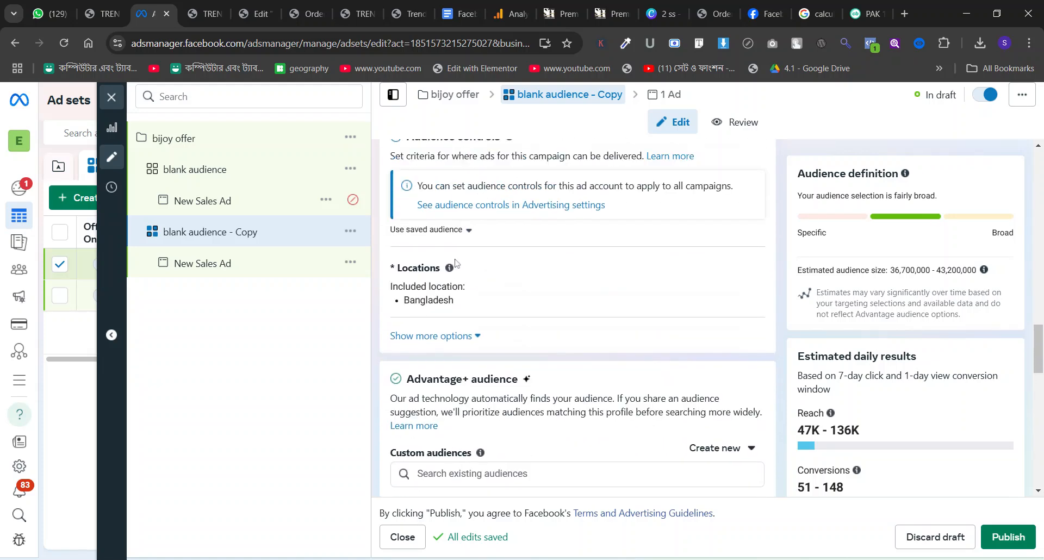
Step: Browse the saved audiences available to the "blank audience - Copy" ad set and inspect the details of "MRD 2"
{"action": "left_click", "coordinate": [449, 229]}
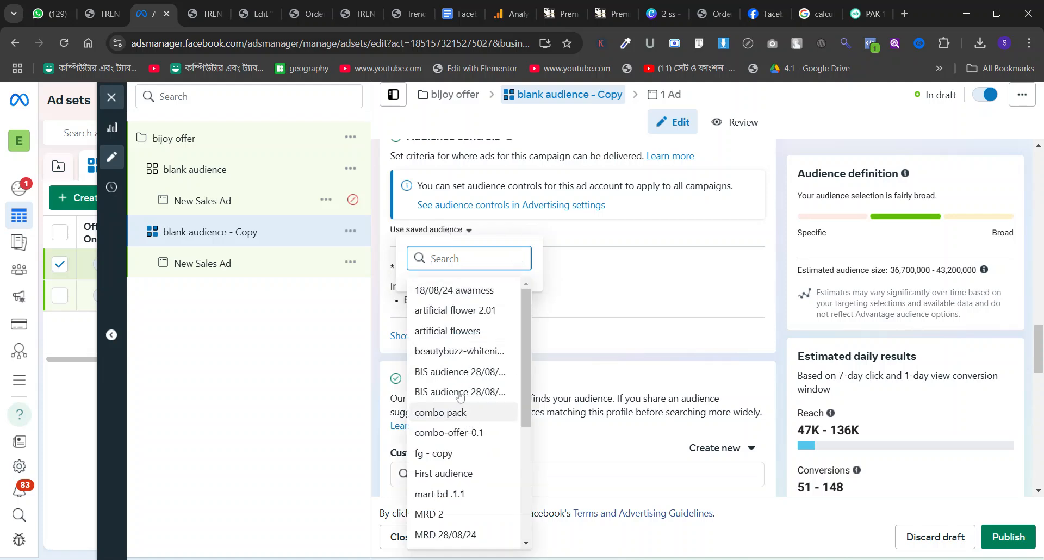
{"action": "scroll", "coordinate": [456, 395], "scroll_direction": "down", "scroll_amount": 3}
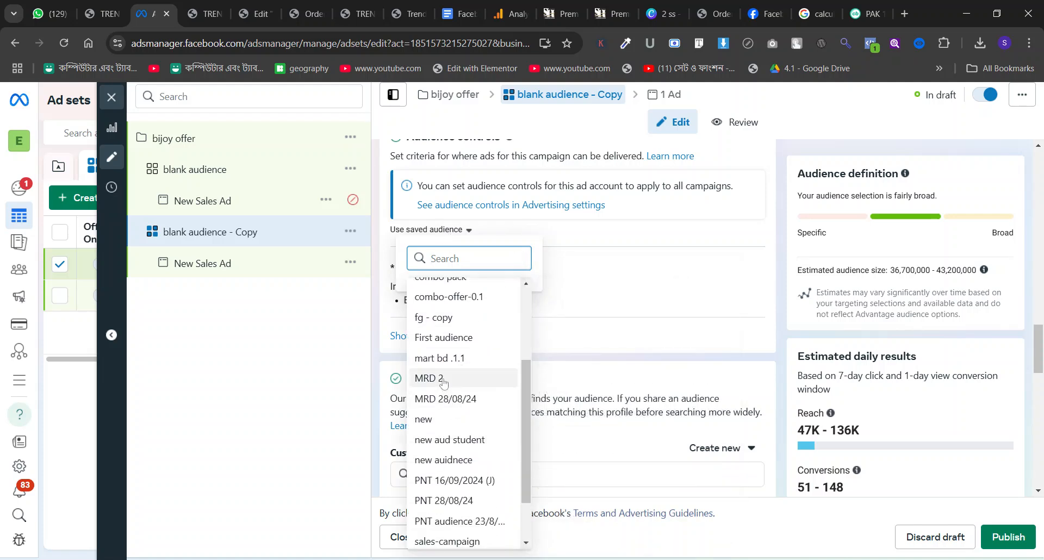
{"action": "left_click", "coordinate": [444, 379]}
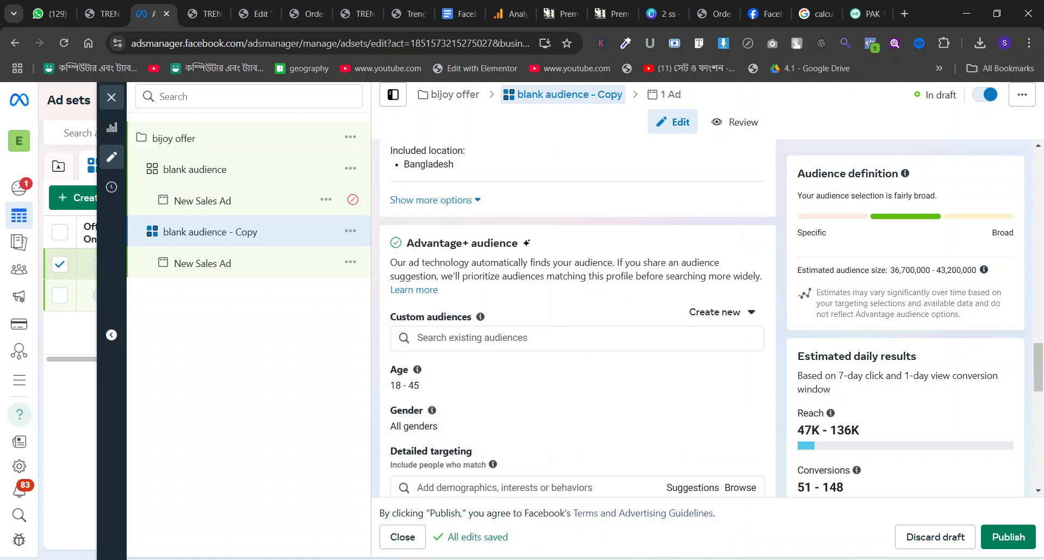
{"action": "scroll", "coordinate": [576, 316], "scroll_direction": "up", "scroll_amount": 6}
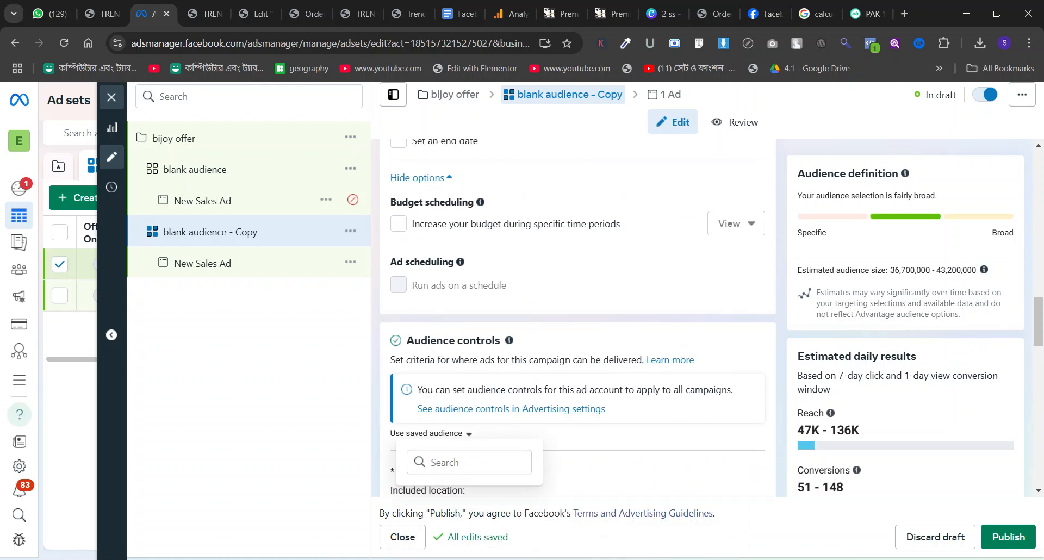
{"action": "scroll", "coordinate": [463, 340], "scroll_direction": "down", "scroll_amount": 3}
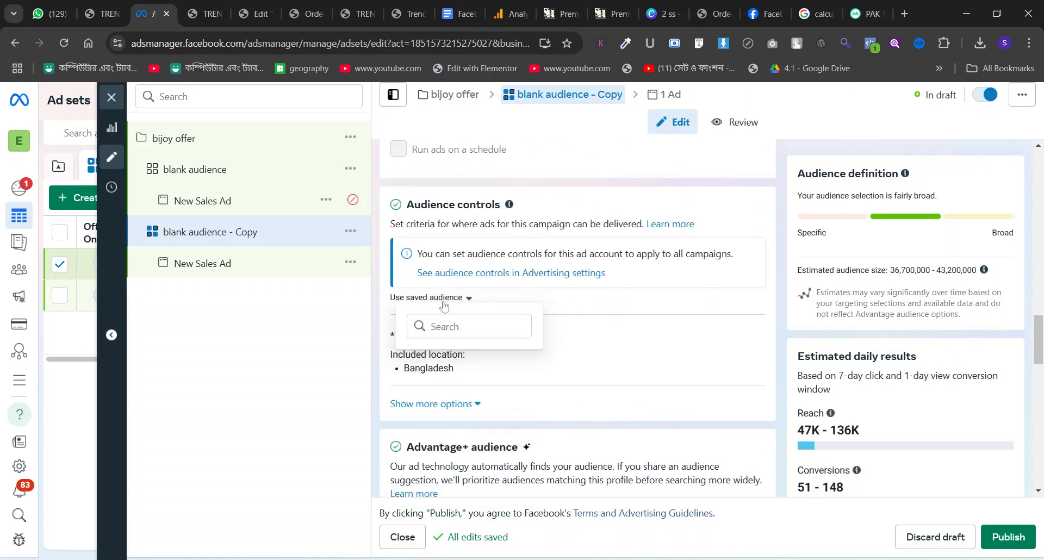
{"action": "left_click", "coordinate": [443, 298]}
{"action": "left_click", "coordinate": [443, 298]}
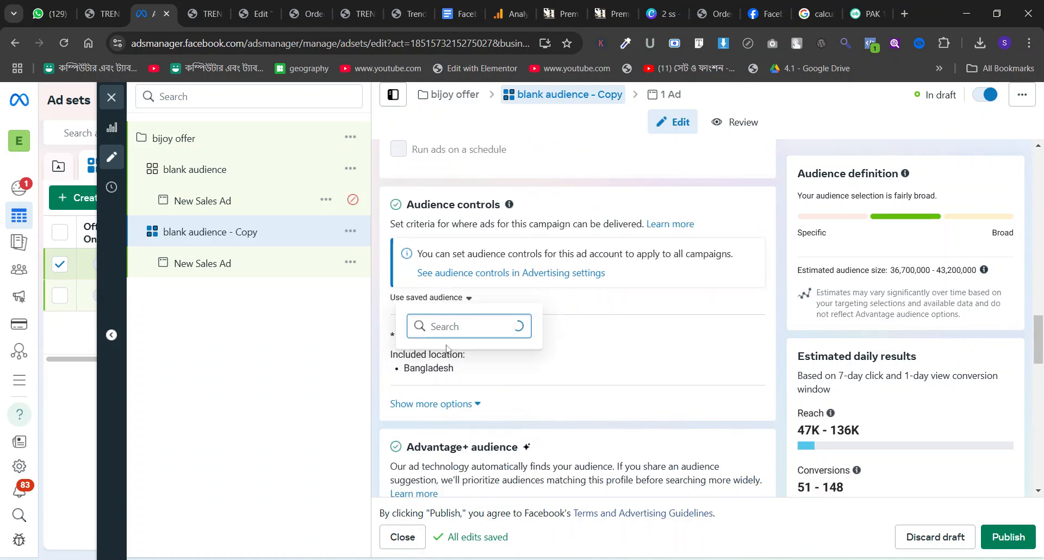
{"action": "mouse_move", "coordinate": [463, 283]}
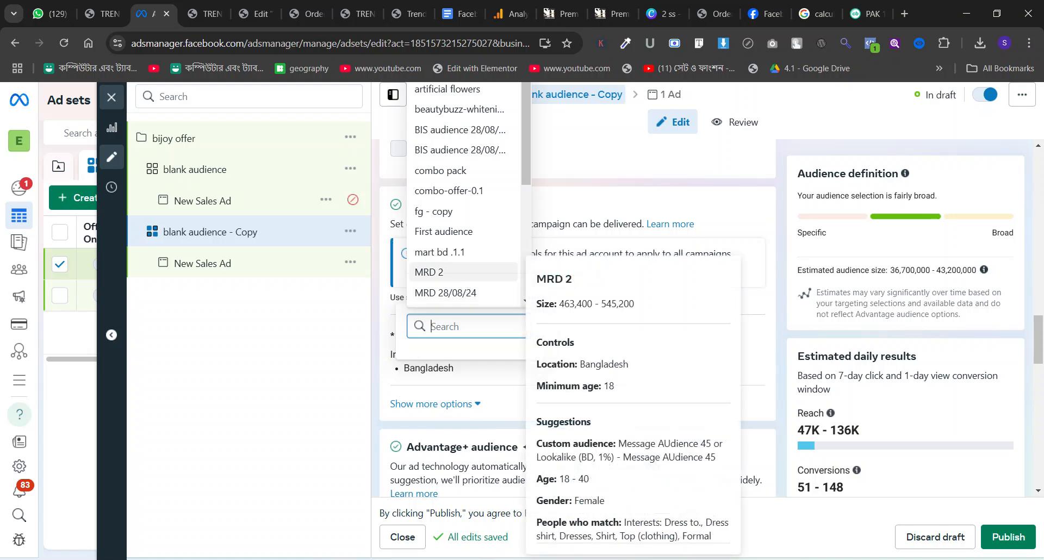
{"action": "left_click", "coordinate": [459, 294]}
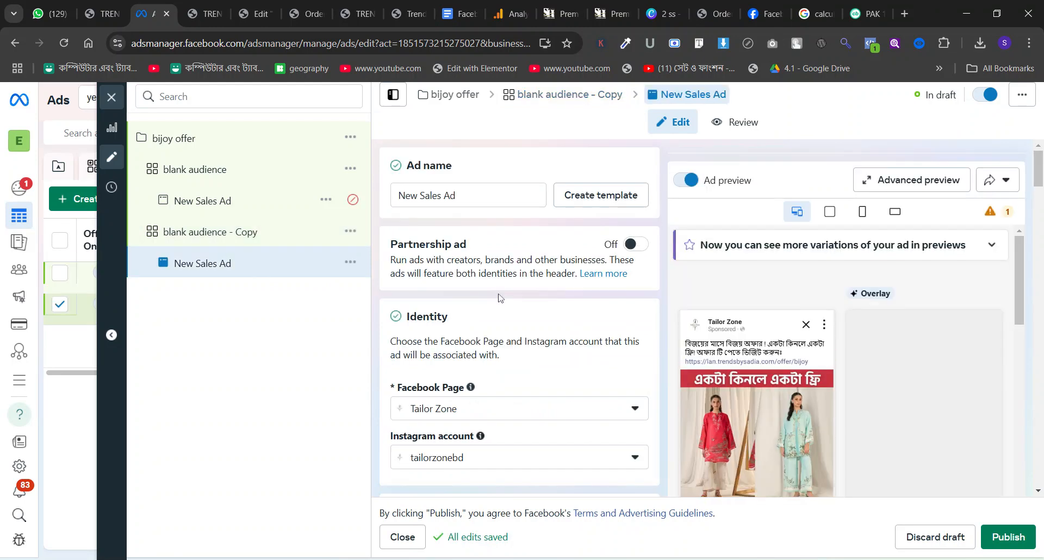
Step: Duplicate the original "New Sales Ad" within the "blank audience" ad set
{"action": "scroll", "coordinate": [498, 307], "scroll_direction": "down", "scroll_amount": 15}
{"action": "scroll", "coordinate": [497, 307], "scroll_direction": "down", "scroll_amount": 12}
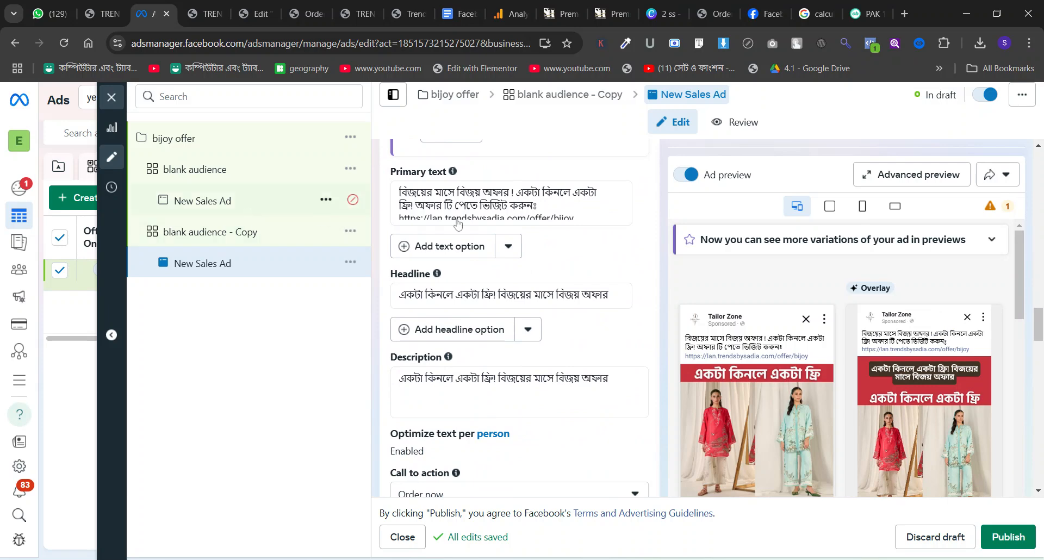
{"action": "left_click", "coordinate": [245, 200]}
{"action": "left_click", "coordinate": [325, 199]}
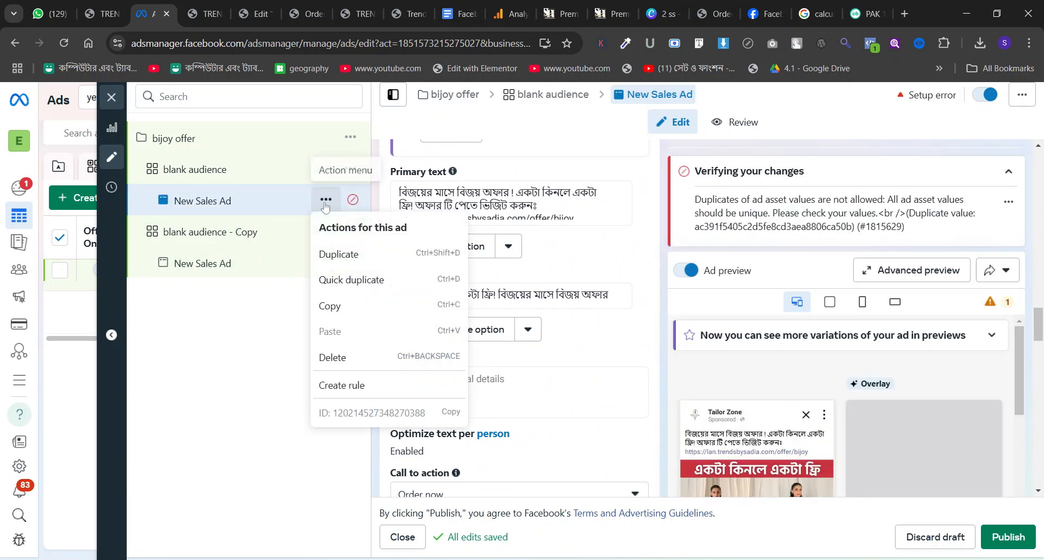
{"action": "left_click", "coordinate": [342, 254]}
{"action": "left_click", "coordinate": [663, 497]}
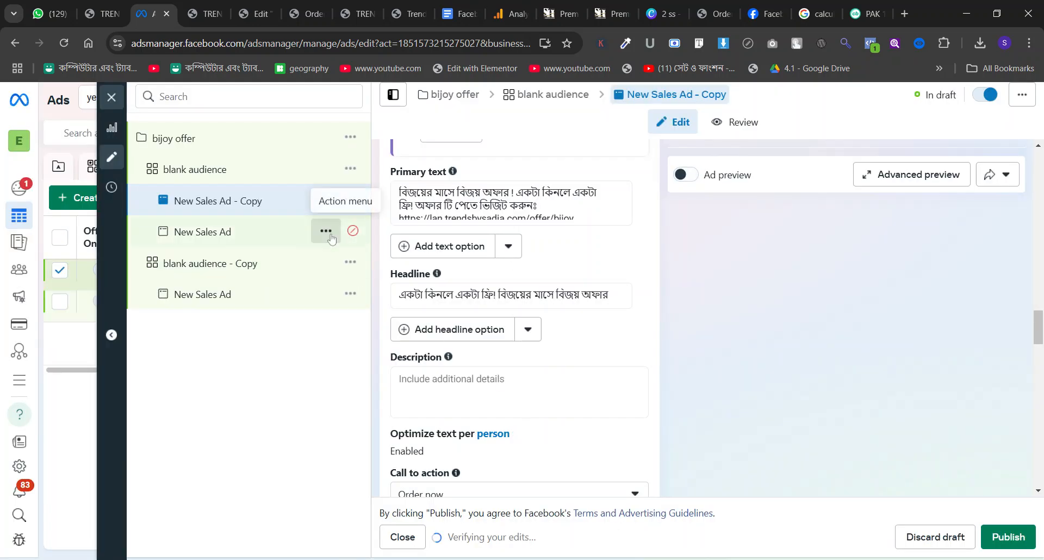
Step: Delete the original "New Sales Ad" from the "blank audience" ad set, keeping its duplicate
{"action": "left_click", "coordinate": [330, 235]}
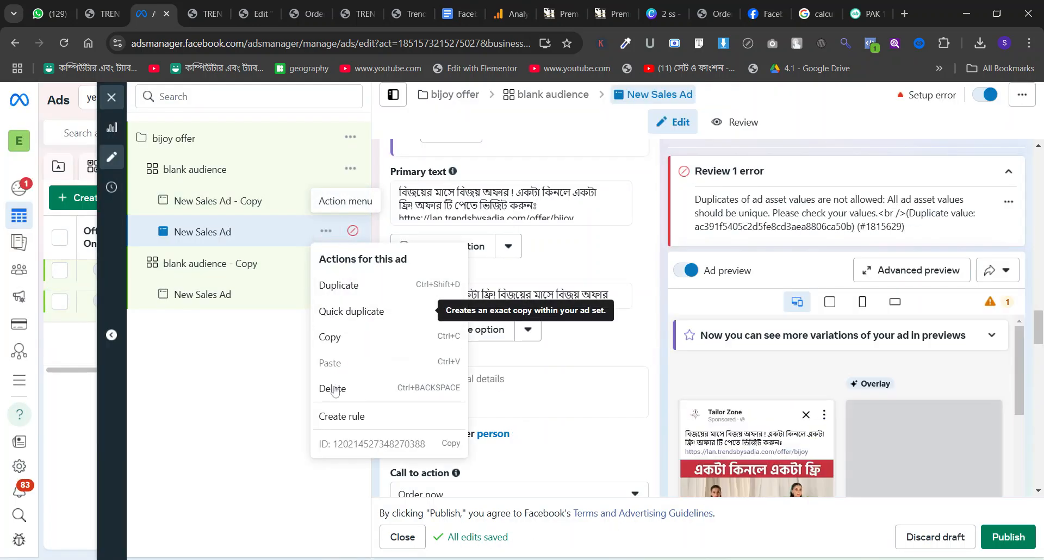
{"action": "left_click", "coordinate": [334, 389]}
{"action": "left_click", "coordinate": [578, 277]}
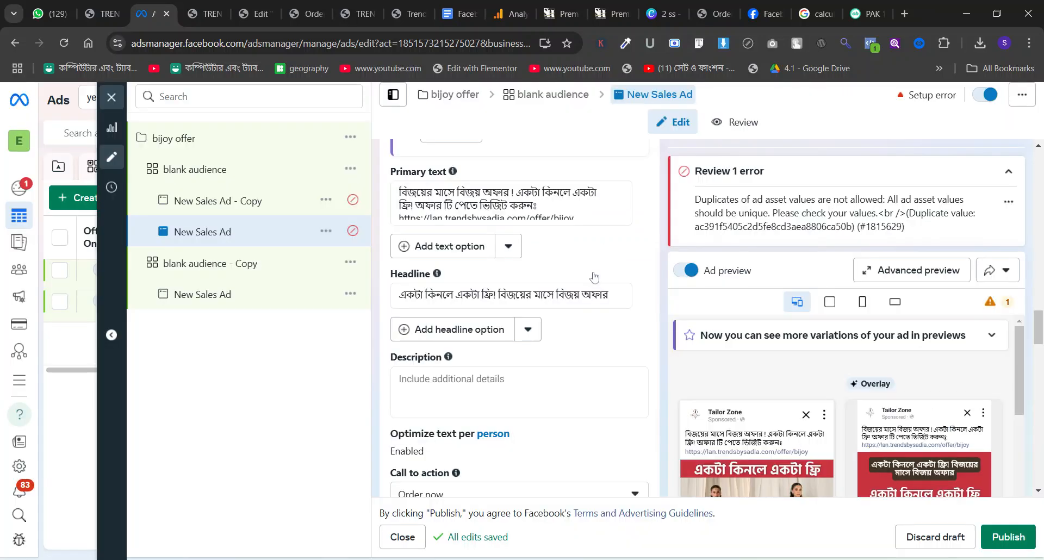
{"action": "left_click", "coordinate": [326, 231]}
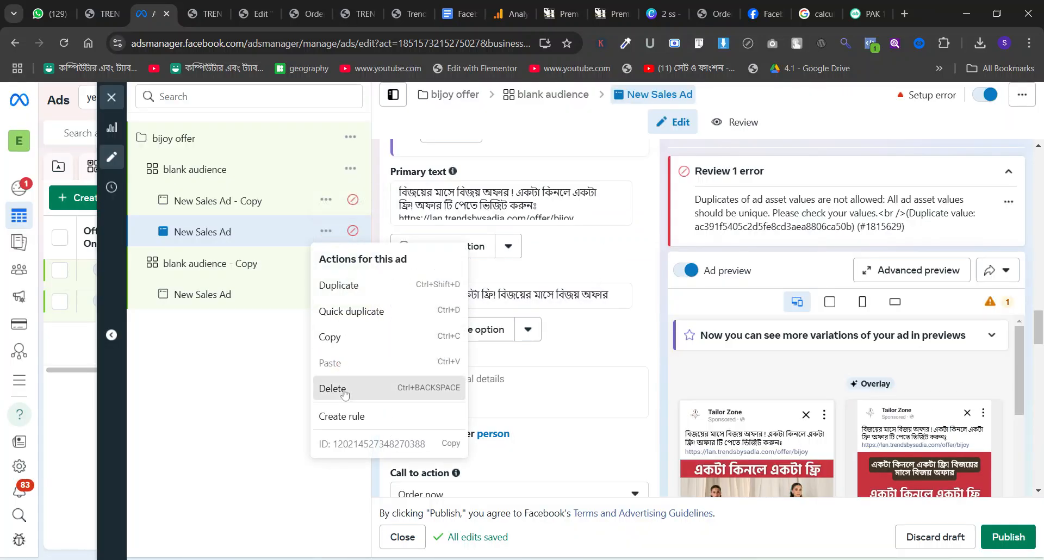
{"action": "left_click", "coordinate": [348, 388]}
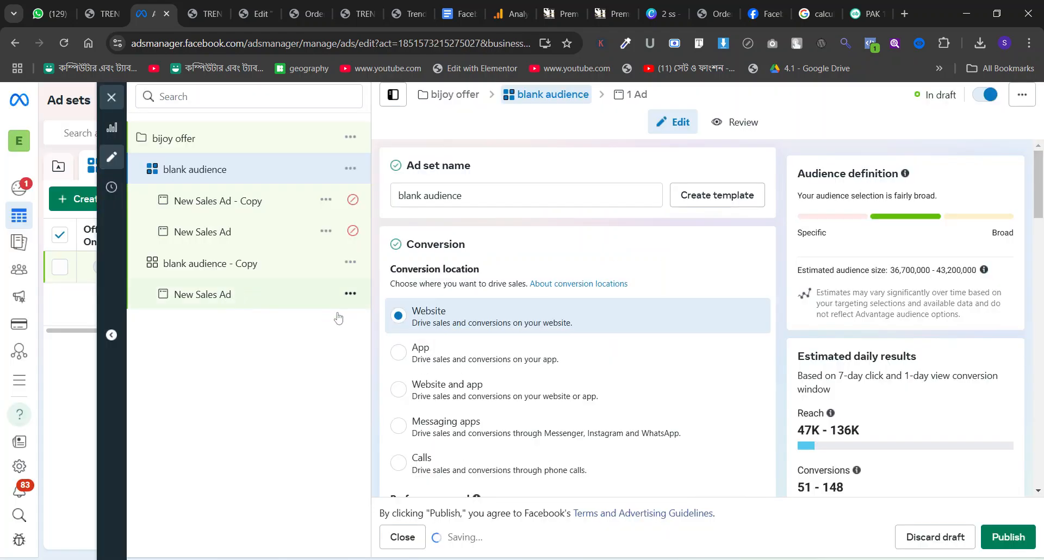
Step: Check the URL parameters of the ad in the "blank audience - Copy" ad set and apply them
{"action": "scroll", "coordinate": [550, 355], "scroll_direction": "down", "scroll_amount": 6}
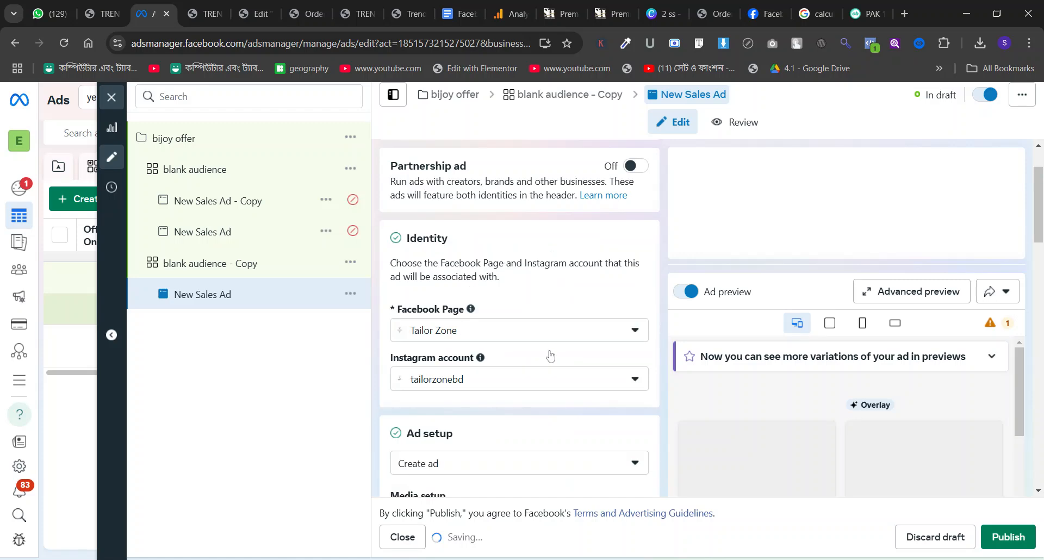
{"action": "scroll", "coordinate": [550, 355], "scroll_direction": "down", "scroll_amount": 5}
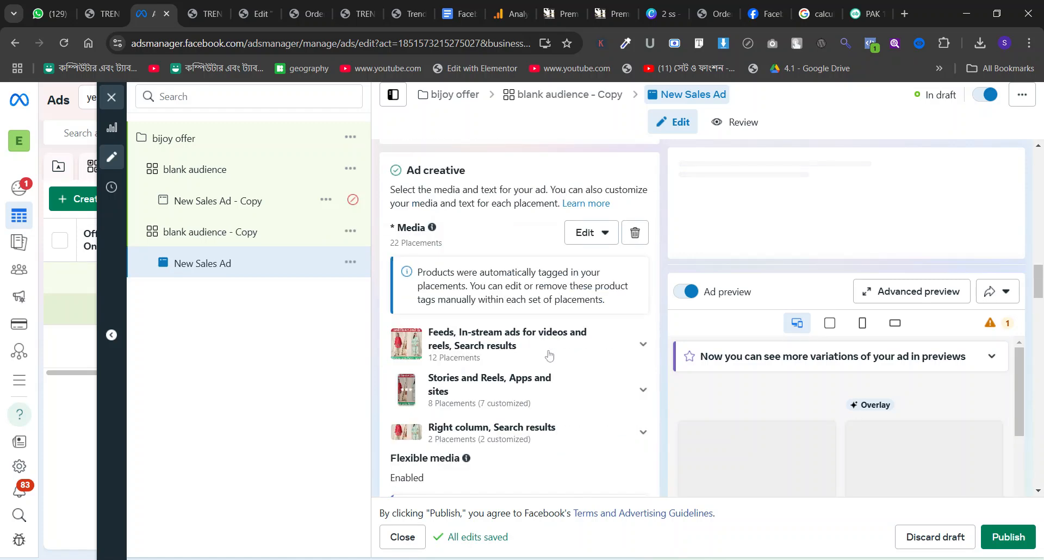
{"action": "scroll", "coordinate": [549, 354], "scroll_direction": "down", "scroll_amount": 10}
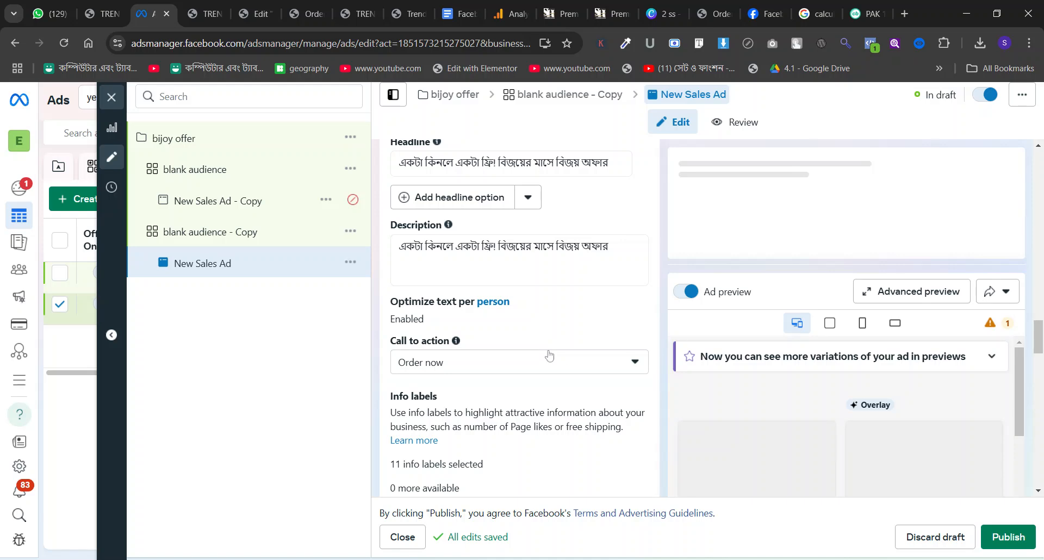
{"action": "scroll", "coordinate": [549, 354], "scroll_direction": "down", "scroll_amount": 12}
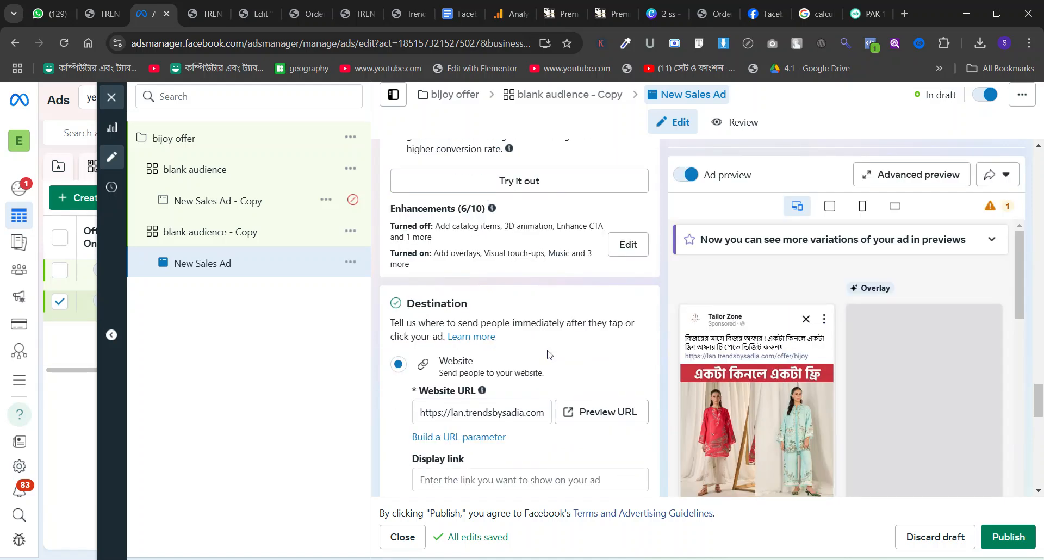
{"action": "scroll", "coordinate": [548, 355], "scroll_direction": "down", "scroll_amount": 2}
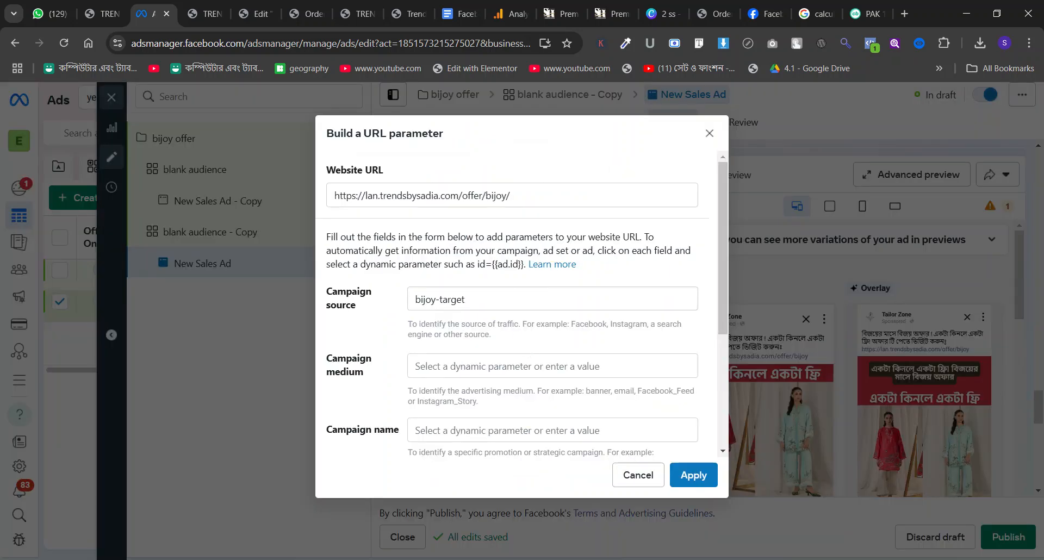
{"action": "left_click", "coordinate": [442, 299]}
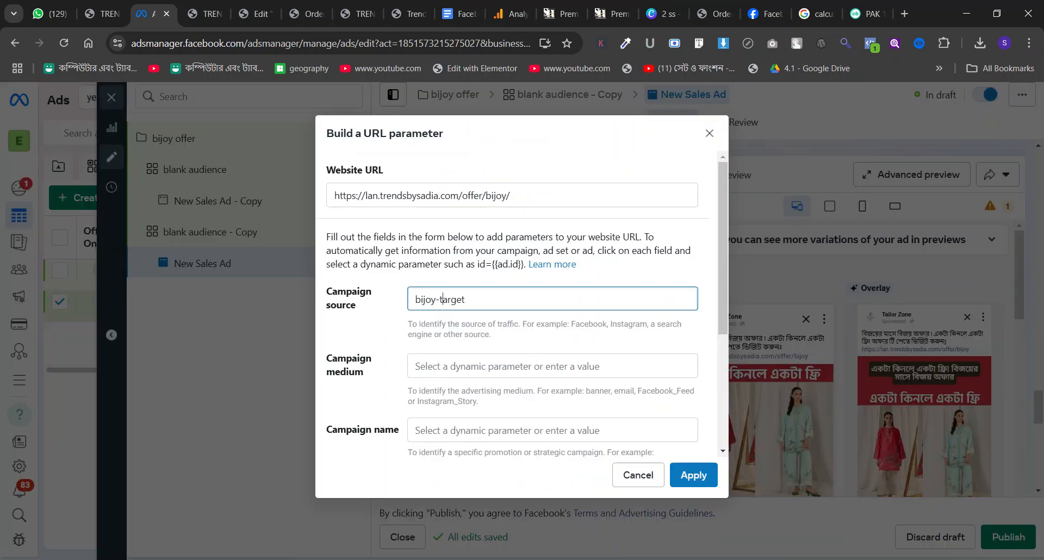
{"action": "left_click", "coordinate": [693, 475]}
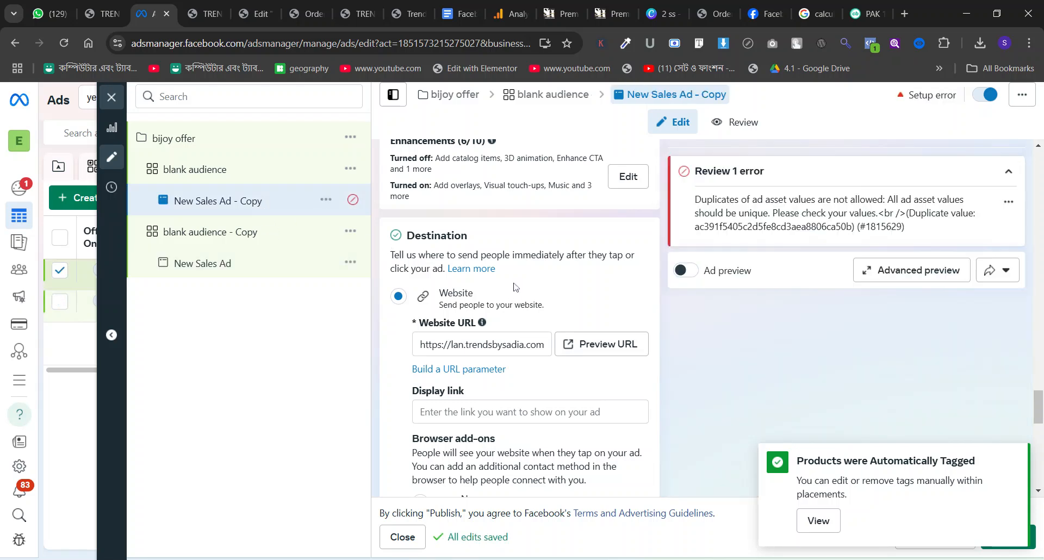
Step: Check the website URL and URL parameters of "New Sales Ad - Copy" in the "blank audience" ad set and apply them
{"action": "scroll", "coordinate": [515, 287], "scroll_direction": "up", "scroll_amount": 10}
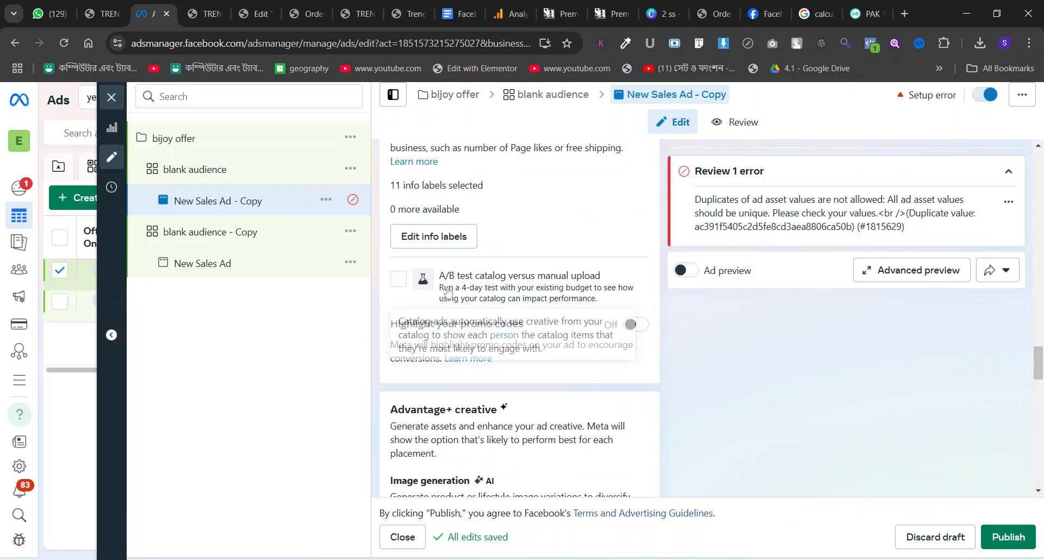
{"action": "scroll", "coordinate": [447, 292], "scroll_direction": "up", "scroll_amount": 1}
{"action": "scroll", "coordinate": [447, 292], "scroll_direction": "up", "scroll_amount": 10}
{"action": "scroll", "coordinate": [447, 290], "scroll_direction": "down", "scroll_amount": 12}
{"action": "scroll", "coordinate": [447, 288], "scroll_direction": "down", "scroll_amount": 12}
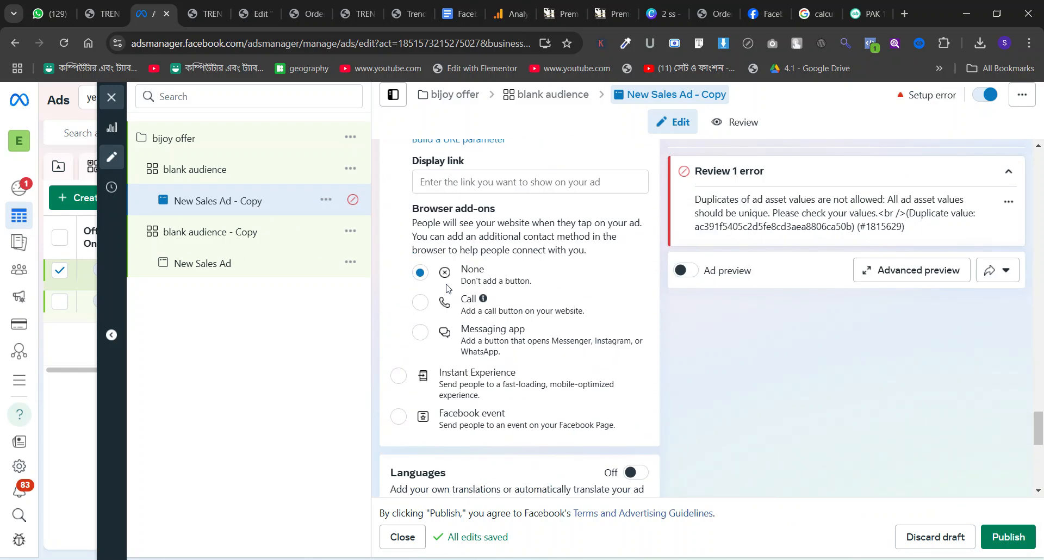
{"action": "scroll", "coordinate": [448, 289], "scroll_direction": "up", "scroll_amount": 5}
{"action": "scroll", "coordinate": [448, 288], "scroll_direction": "up", "scroll_amount": 1}
{"action": "left_click", "coordinate": [465, 277]}
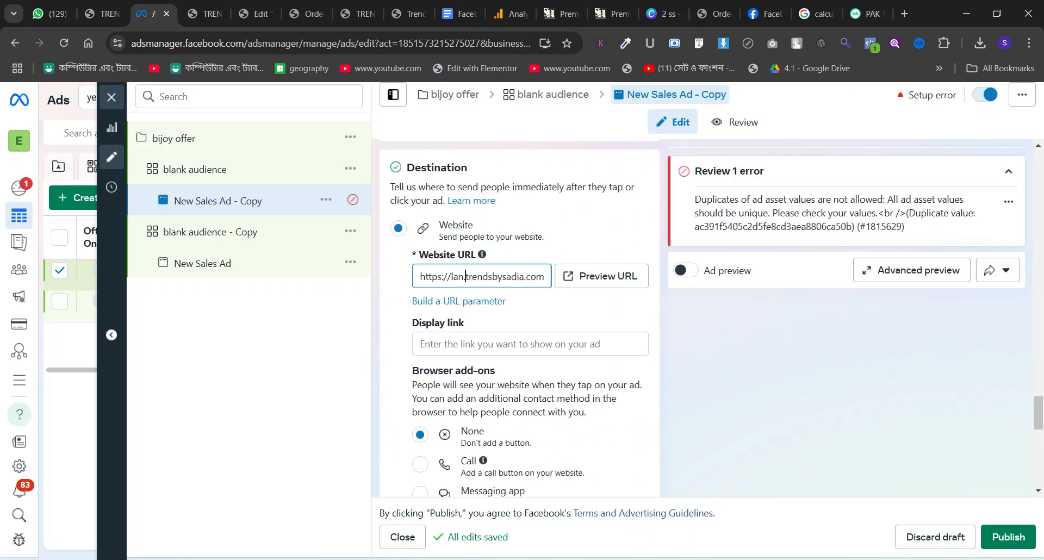
{"action": "key", "text": "Right"}
{"action": "key", "text": "Right"}
{"action": "key", "text": "Right"}
{"action": "key", "text": "Right"}
{"action": "key", "text": "Right"}
{"action": "key", "text": "Right"}
{"action": "key", "text": "Right"}
{"action": "key", "text": "Right"}
{"action": "key", "text": "Right"}
{"action": "key", "text": "Right"}
{"action": "key", "text": "Right"}
{"action": "key", "text": "Right"}
{"action": "key", "text": "Right"}
{"action": "key", "text": "Right"}
{"action": "key", "text": "Right"}
{"action": "key", "text": "Right"}
{"action": "key", "text": "Right"}
{"action": "key", "text": "Right"}
{"action": "key", "text": "Right"}
{"action": "key", "text": "Right"}
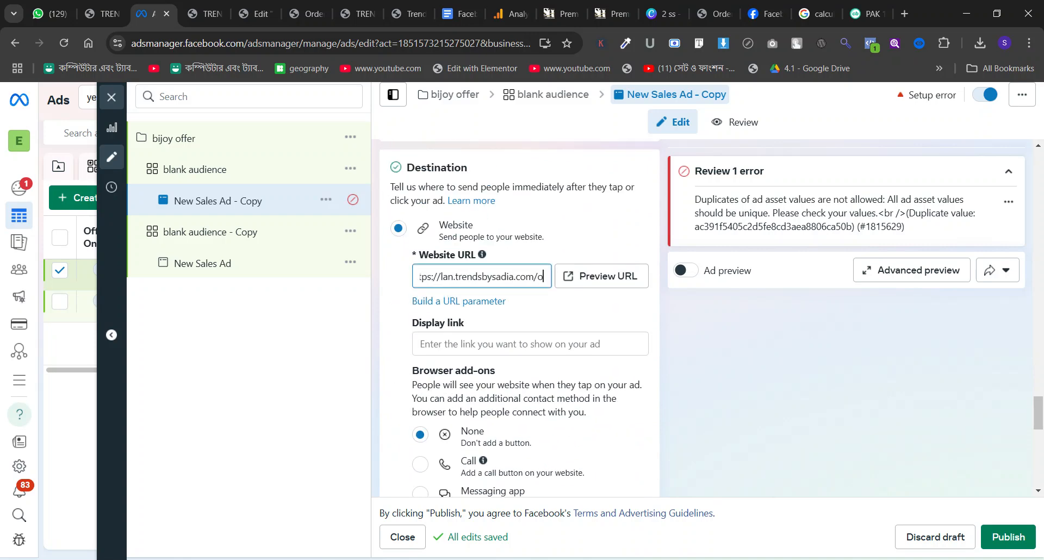
{"action": "left_click", "coordinate": [489, 302]}
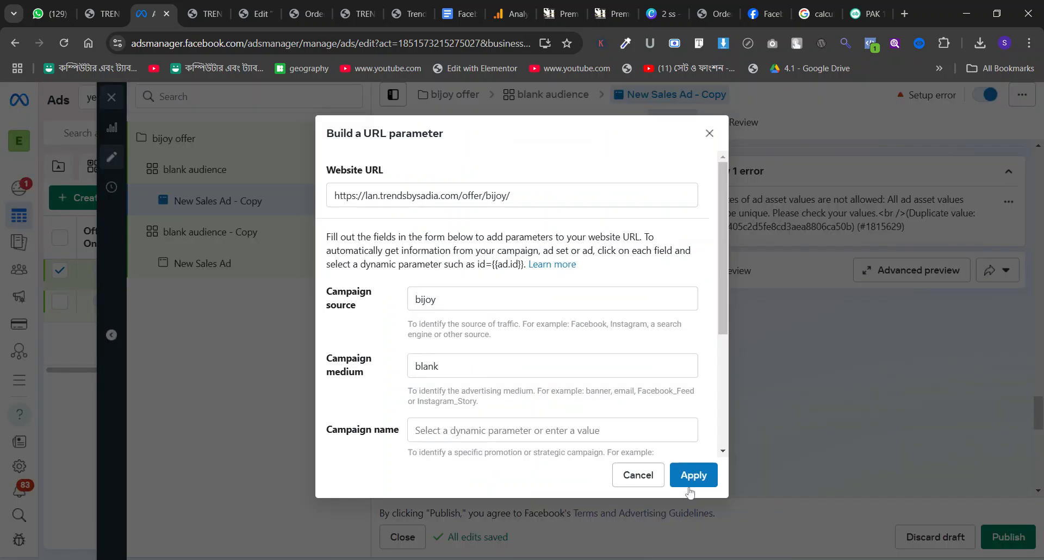
{"action": "left_click", "coordinate": [683, 483]}
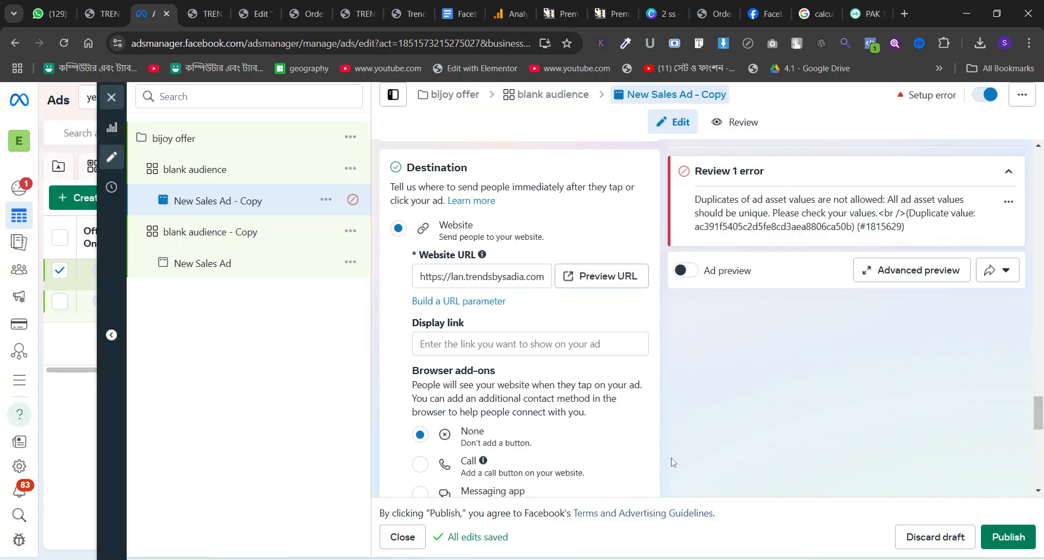
Step: Clear the campaign source and campaign medium URL parameters of "New Sales Ad - Copy" in the "blank audience" ad set
{"action": "left_click", "coordinate": [481, 302]}
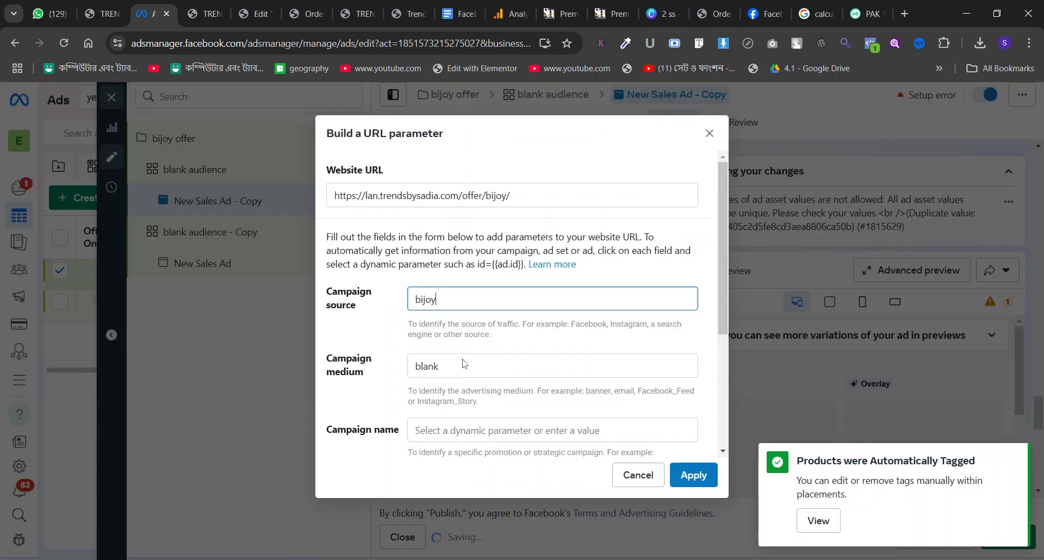
{"action": "key", "text": "Tab"}
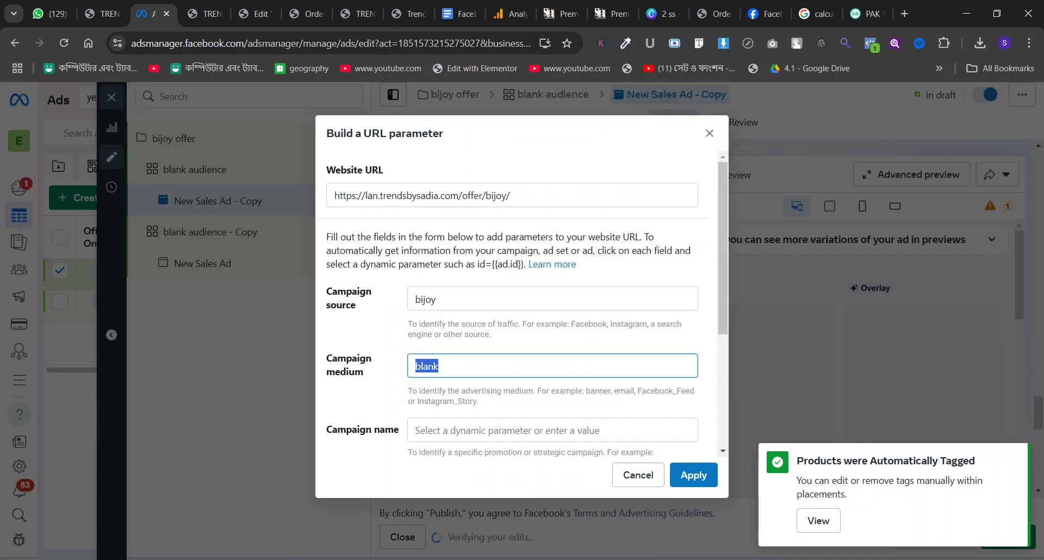
{"action": "key", "text": "BackSpace"}
{"action": "left_click", "coordinate": [419, 312]}
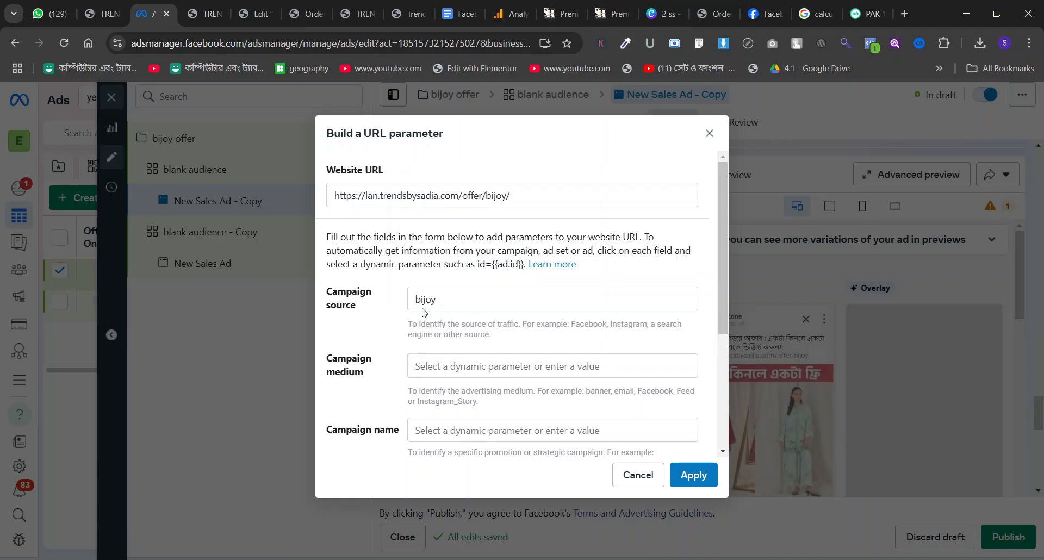
{"action": "left_click", "coordinate": [419, 304]}
{"action": "key", "text": "BackSpace"}
{"action": "key", "text": "BackSpace"}
{"action": "key", "text": "BackSpace"}
{"action": "key", "text": "BackSpace"}
{"action": "key", "text": "BackSpace"}
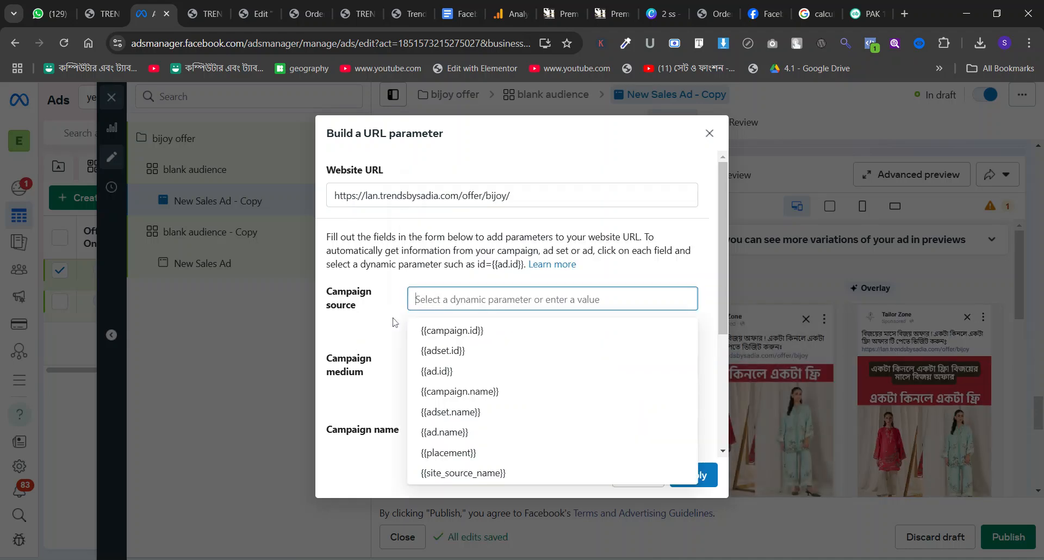
{"action": "left_click", "coordinate": [394, 322]}
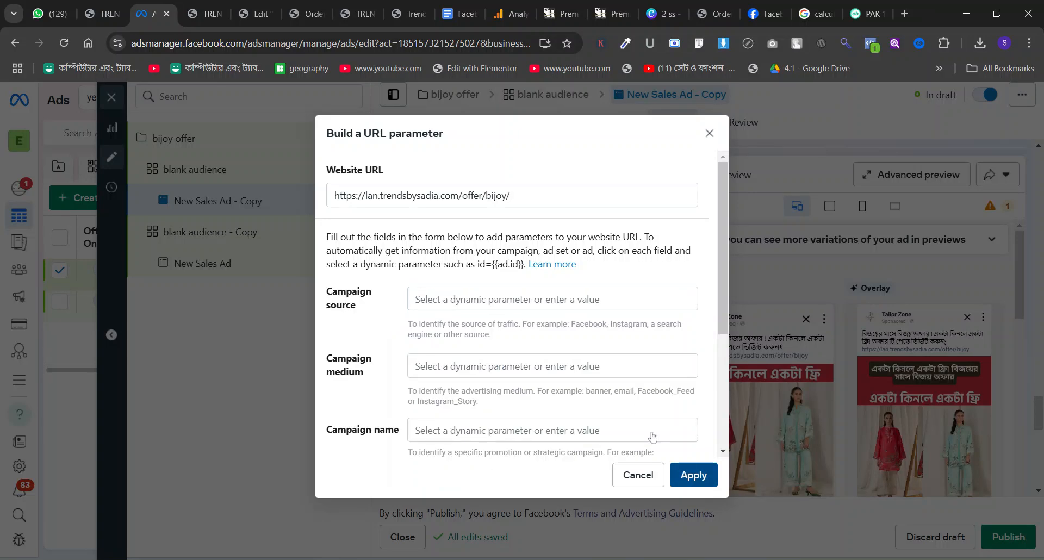
{"action": "key", "text": "Escape"}
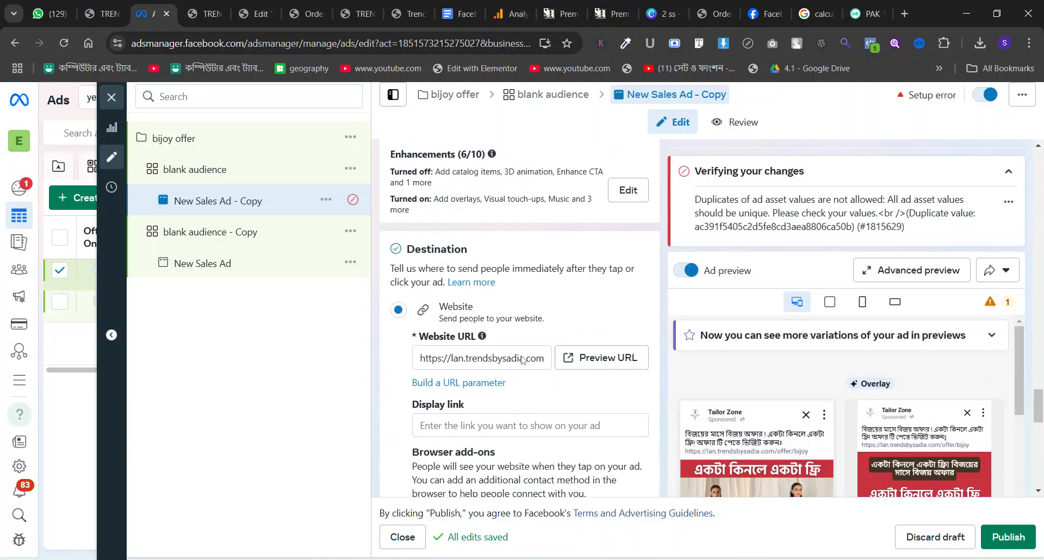
Step: Examine the text, media, ad sources and format settings of "New Sales Ad - Copy" for duplicate values
{"action": "scroll", "coordinate": [521, 360], "scroll_direction": "up", "scroll_amount": 15}
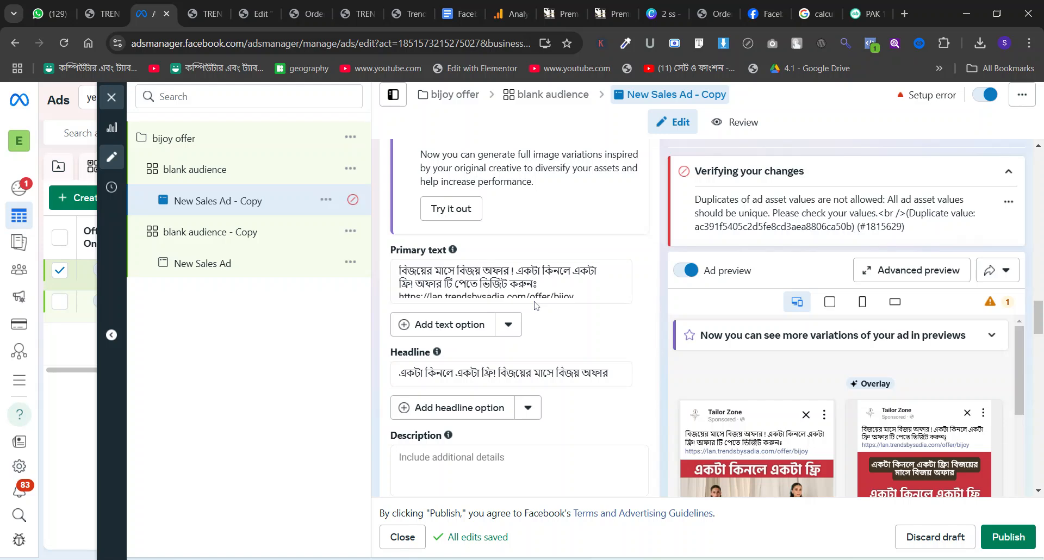
{"action": "scroll", "coordinate": [536, 307], "scroll_direction": "up", "scroll_amount": 10}
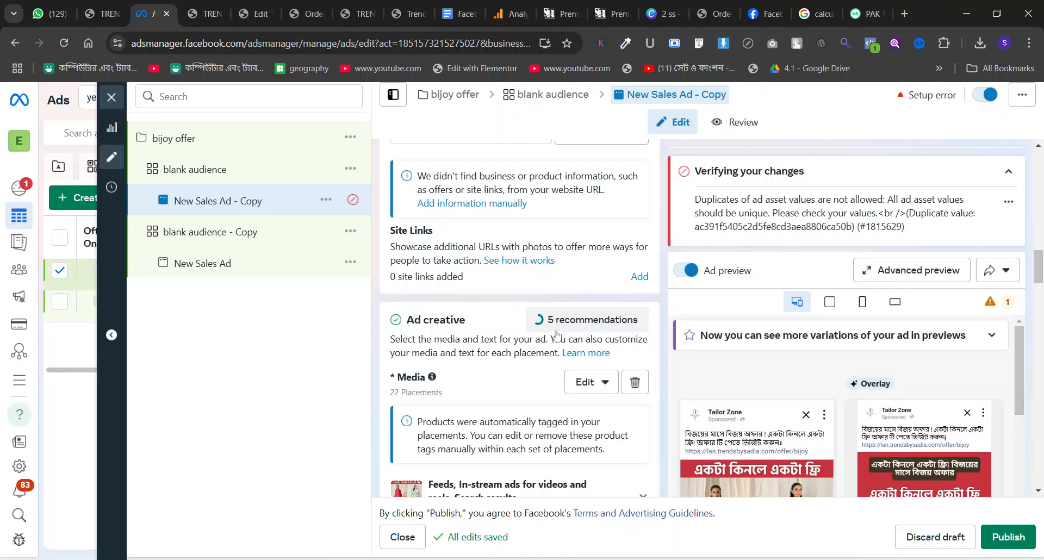
{"action": "scroll", "coordinate": [557, 334], "scroll_direction": "up", "scroll_amount": 5}
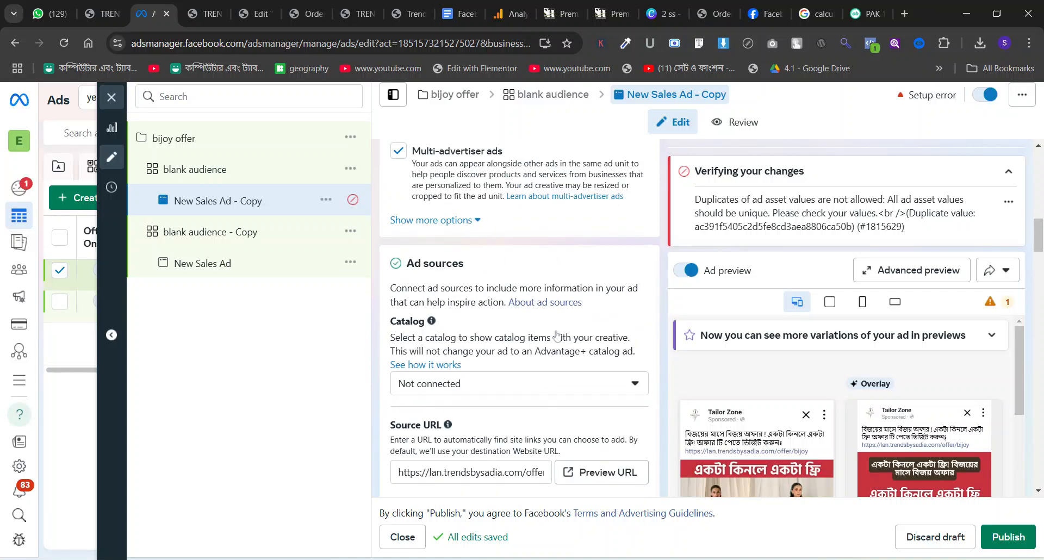
{"action": "scroll", "coordinate": [557, 335], "scroll_direction": "up", "scroll_amount": 5}
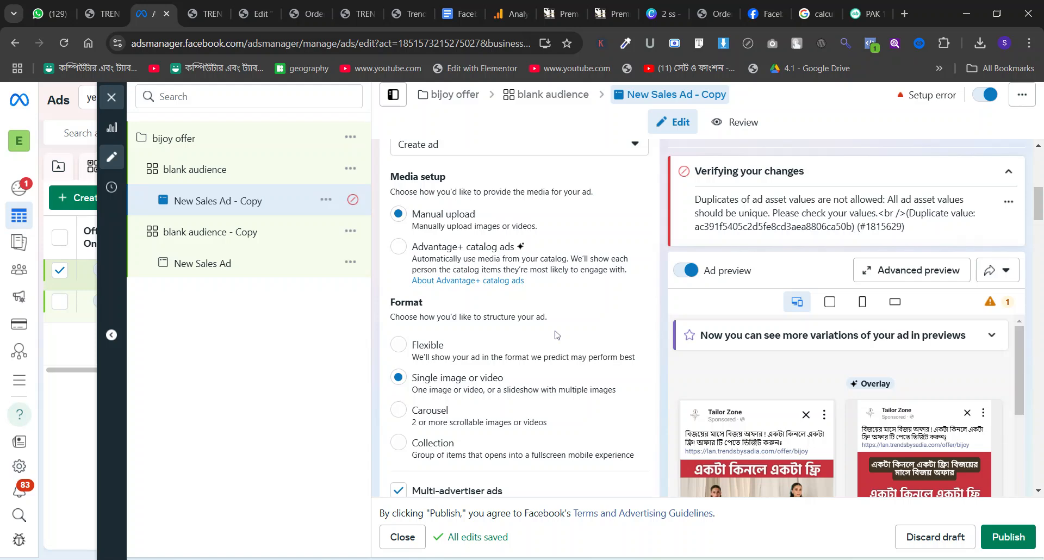
{"action": "scroll", "coordinate": [556, 334], "scroll_direction": "down", "scroll_amount": 12}
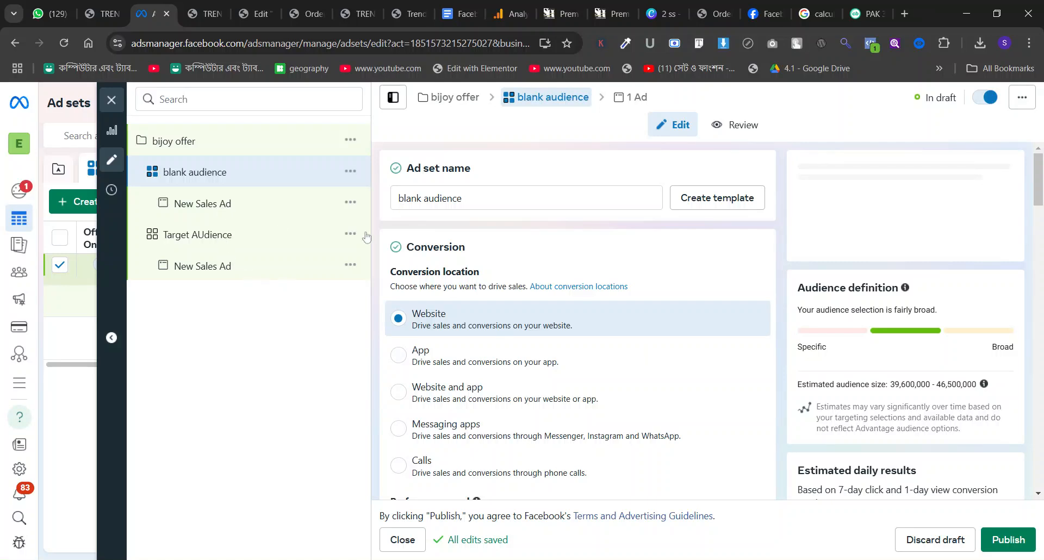
Step: Set the conversion location of the "blank audience" ad set to Website
{"action": "left_click", "coordinate": [269, 202]}
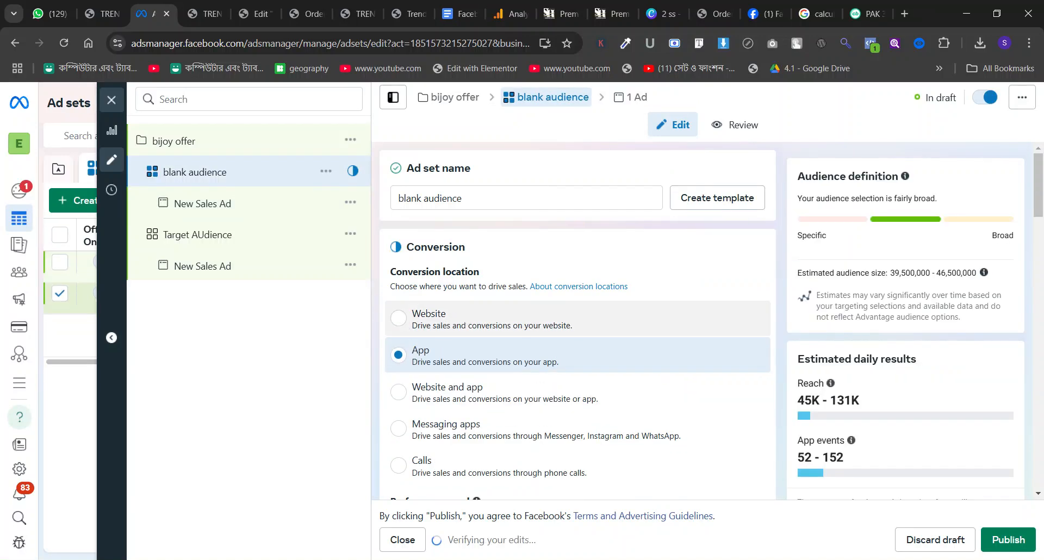
{"action": "left_click", "coordinate": [405, 321]}
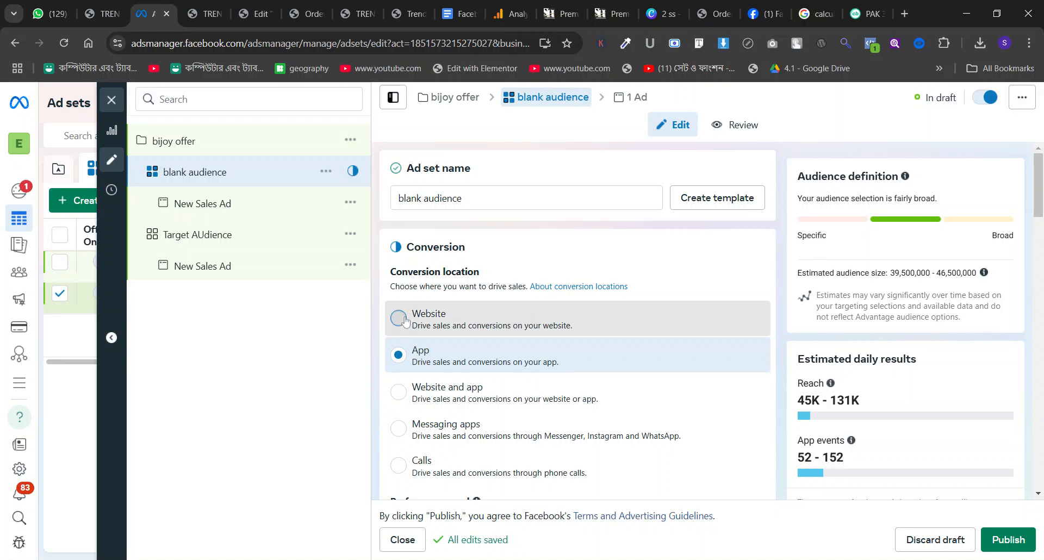
{"action": "scroll", "coordinate": [514, 294], "scroll_direction": "down", "scroll_amount": 10}
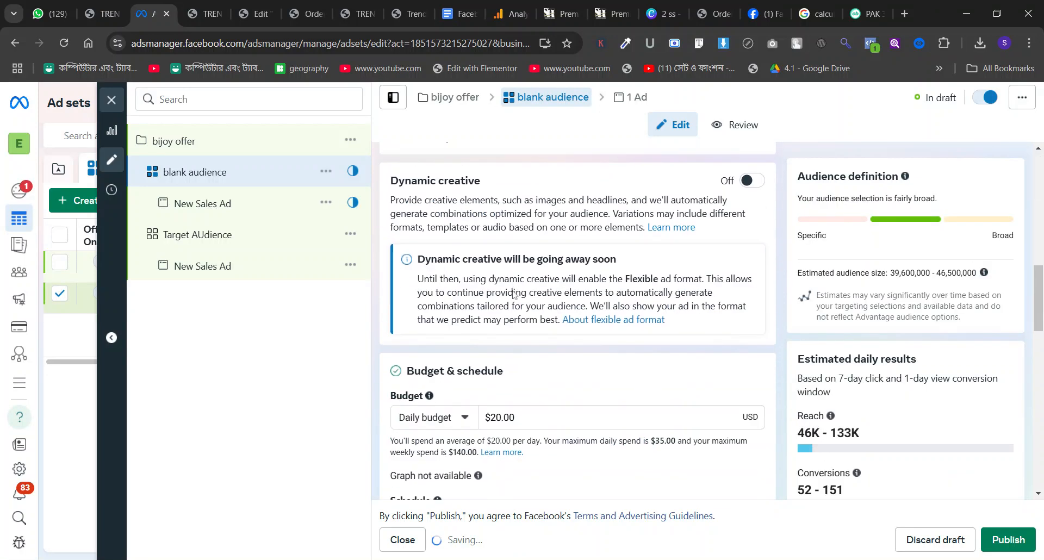
Step: Delete the "blank audience" ad set from the "bijoy offer" campaign
{"action": "left_click", "coordinate": [327, 171]}
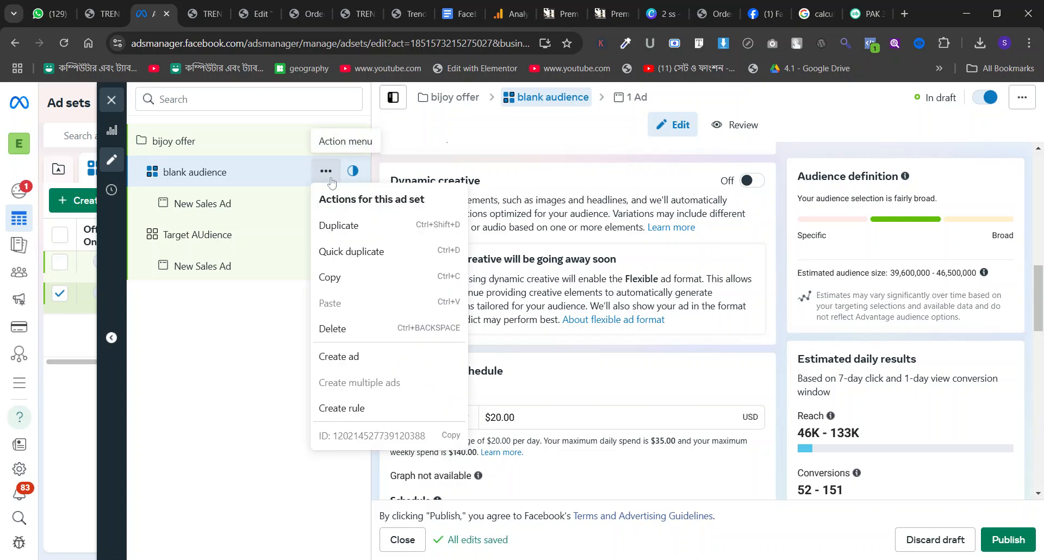
{"action": "left_click", "coordinate": [337, 328]}
{"action": "left_click", "coordinate": [634, 278]}
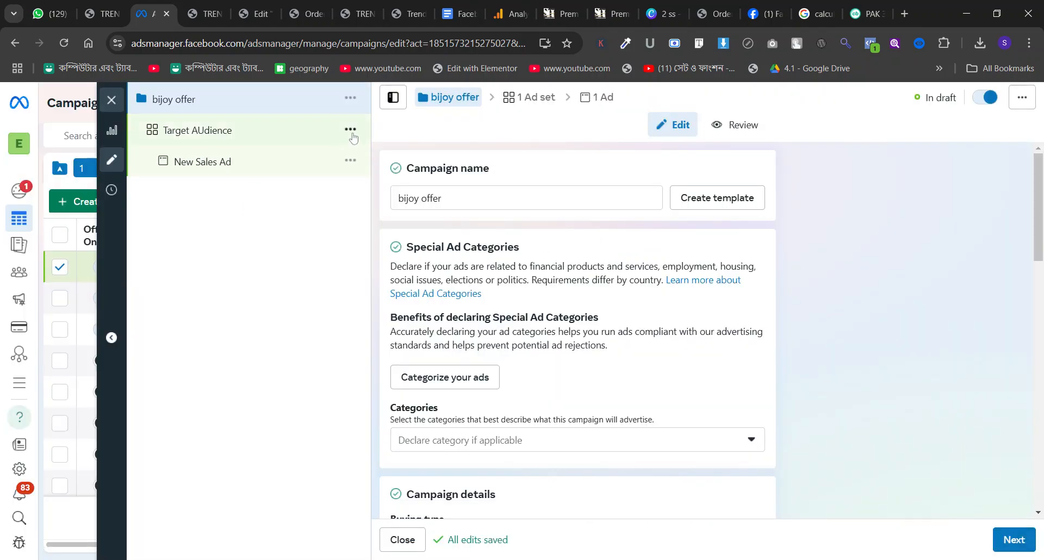
Step: Duplicate the "Target AUdience" ad set within the "bijoy offer" campaign
{"action": "left_click", "coordinate": [350, 130]}
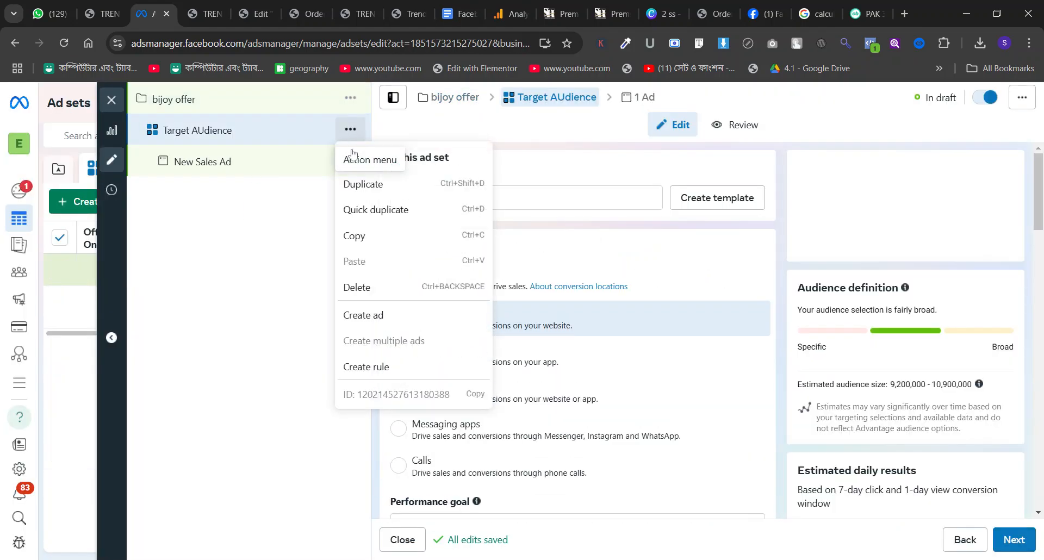
{"action": "left_click", "coordinate": [363, 185]}
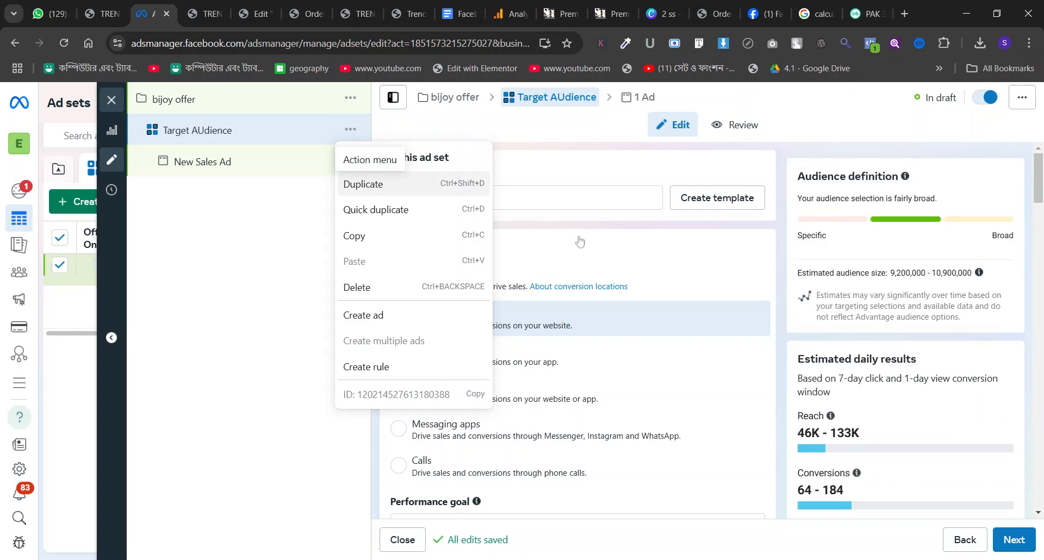
{"action": "left_click", "coordinate": [656, 505]}
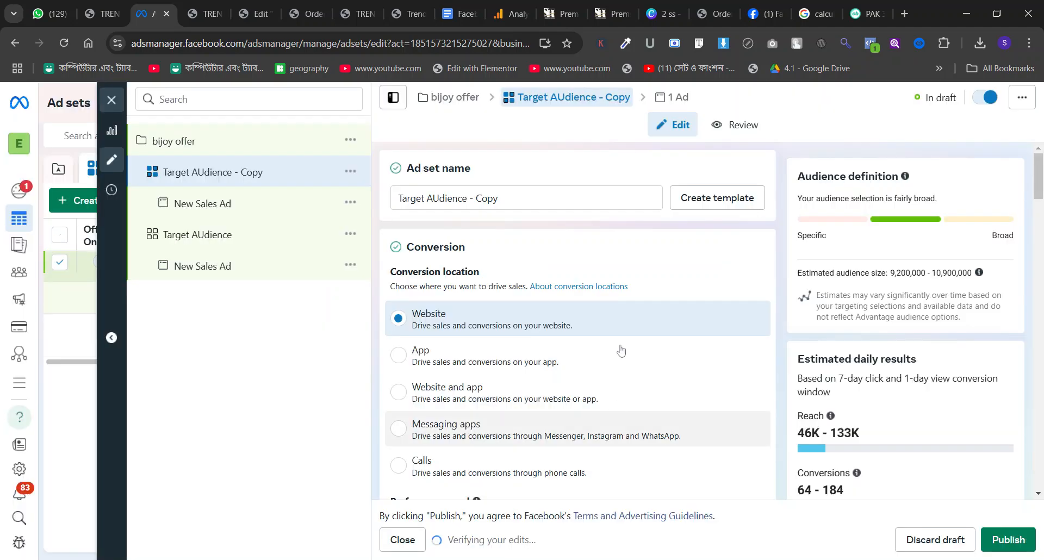
Step: Rename the duplicated ad set as "emty audience"
{"action": "scroll", "coordinate": [613, 360], "scroll_direction": "down", "scroll_amount": 5}
{"action": "scroll", "coordinate": [613, 360], "scroll_direction": "up", "scroll_amount": 5}
{"action": "left_click", "coordinate": [452, 198]}
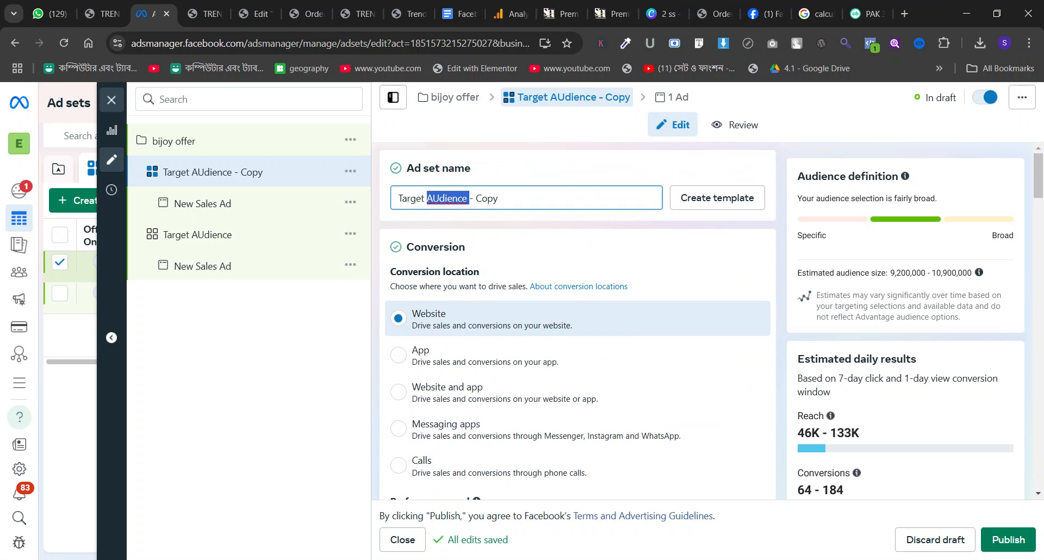
{"action": "triple_click", "coordinate": [451, 198]}
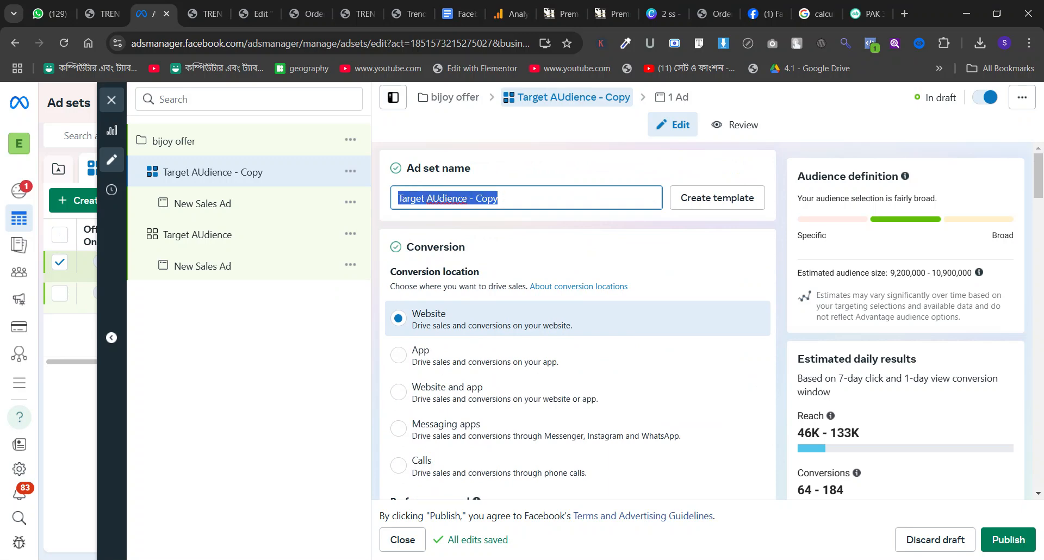
{"action": "type", "text": "emty audience"}
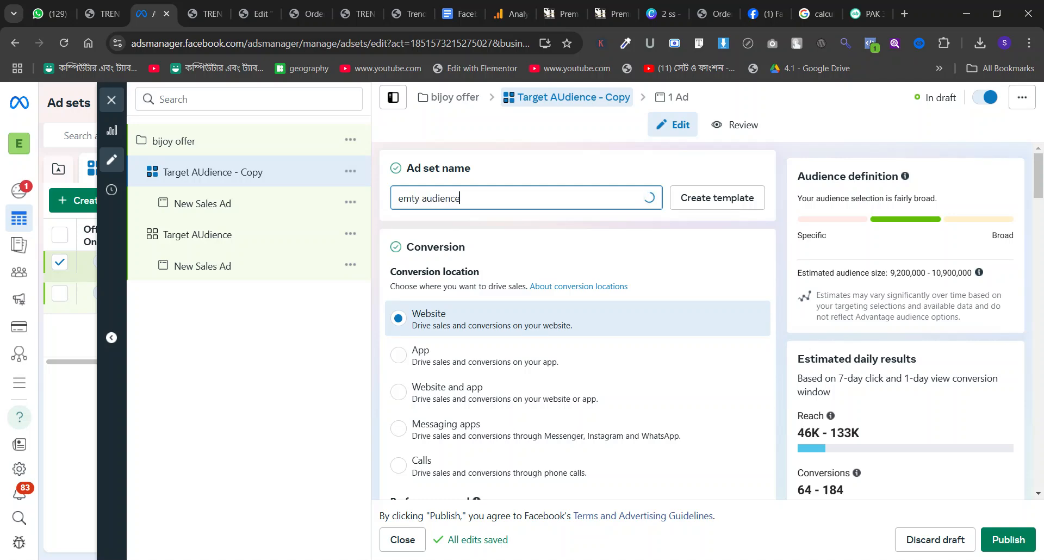
Step: Replace the saved audience of the "emty audience" ad set with a new Advantage+ audience without detailed targeting
{"action": "scroll", "coordinate": [453, 268], "scroll_direction": "down", "scroll_amount": 5}
{"action": "scroll", "coordinate": [453, 268], "scroll_direction": "down", "scroll_amount": 15}
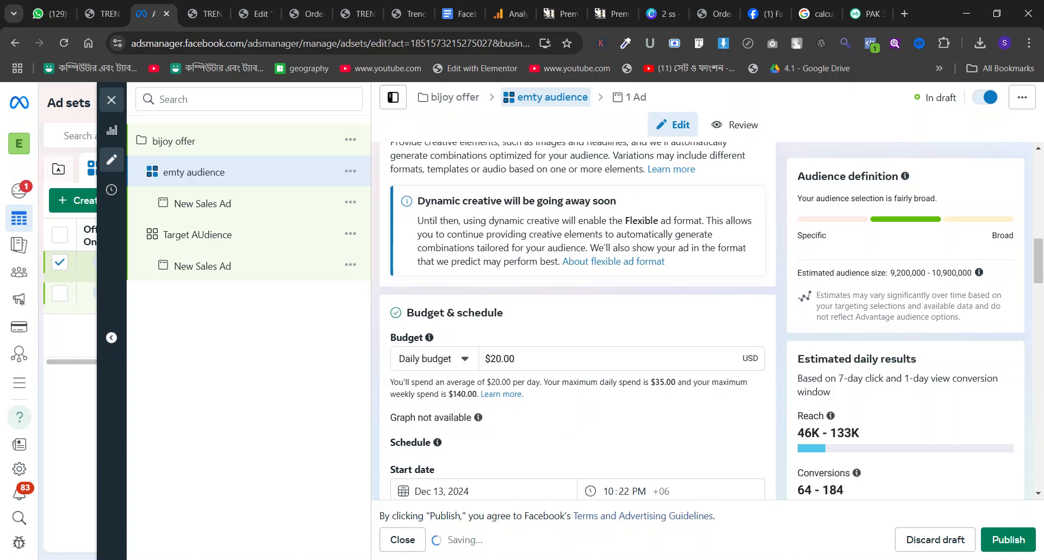
{"action": "scroll", "coordinate": [477, 334], "scroll_direction": "down", "scroll_amount": 3}
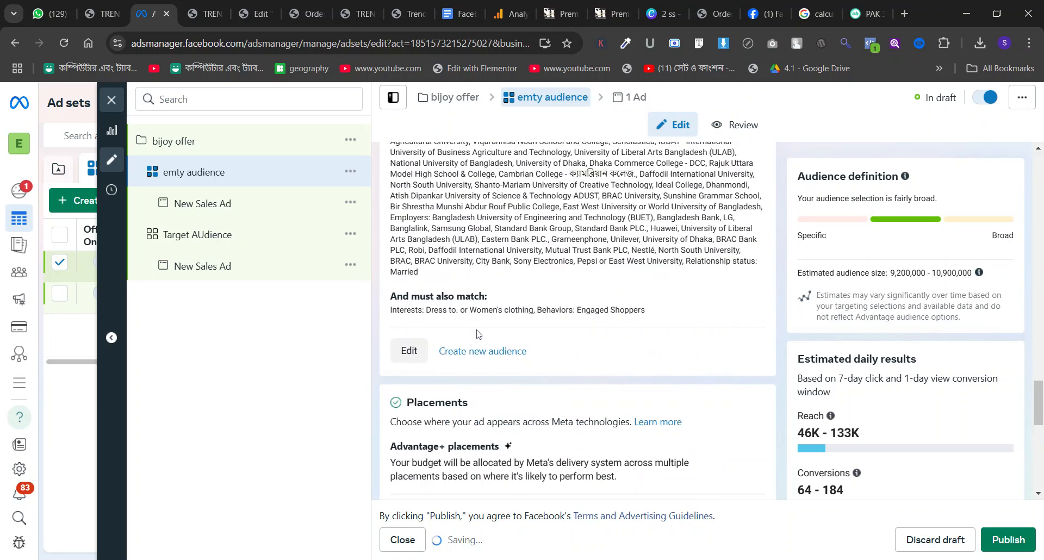
{"action": "left_click", "coordinate": [487, 356]}
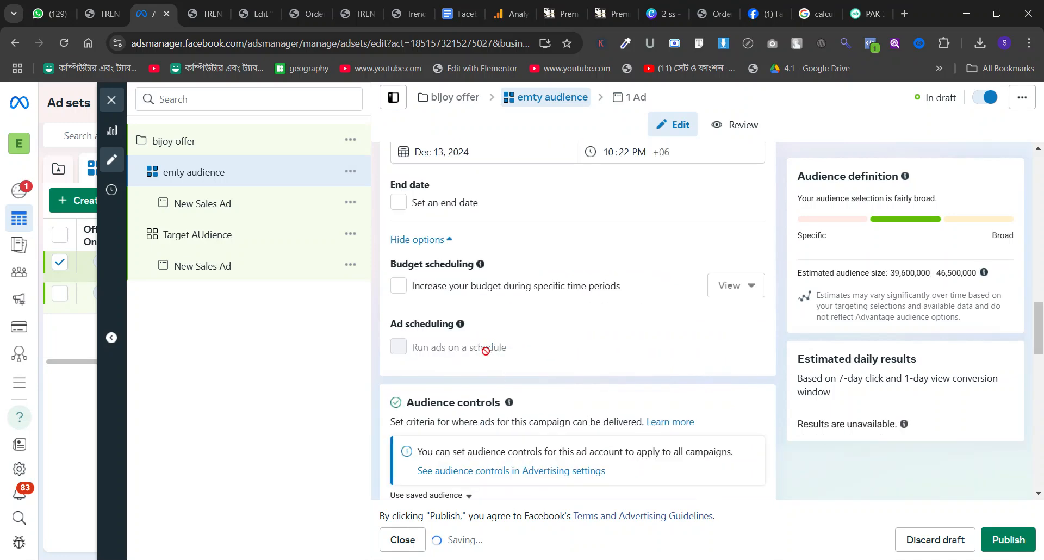
{"action": "scroll", "coordinate": [485, 351], "scroll_direction": "down", "scroll_amount": 6}
{"action": "scroll", "coordinate": [486, 353], "scroll_direction": "down", "scroll_amount": 1}
{"action": "left_click", "coordinate": [474, 318]}
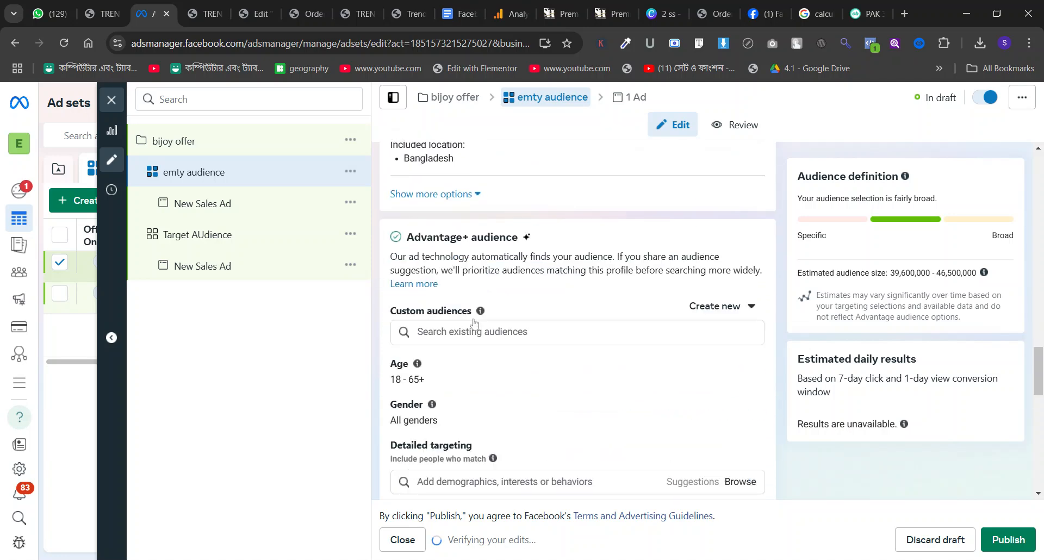
{"action": "scroll", "coordinate": [473, 322], "scroll_direction": "down", "scroll_amount": 5}
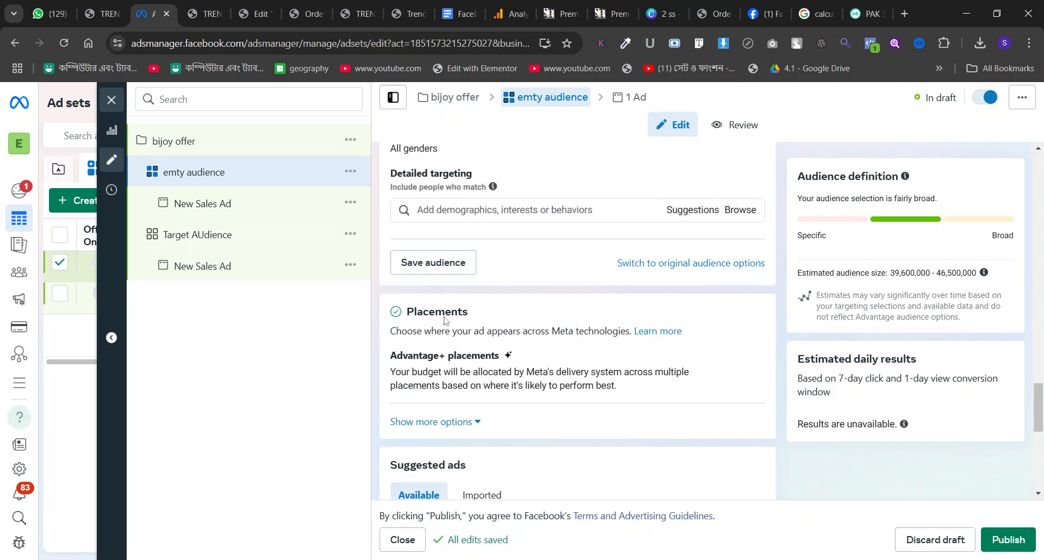
Step: Publish the "bijoy offer" campaign with its ad sets and ads, close the editor and deselect the campaign
{"action": "left_click", "coordinate": [171, 147]}
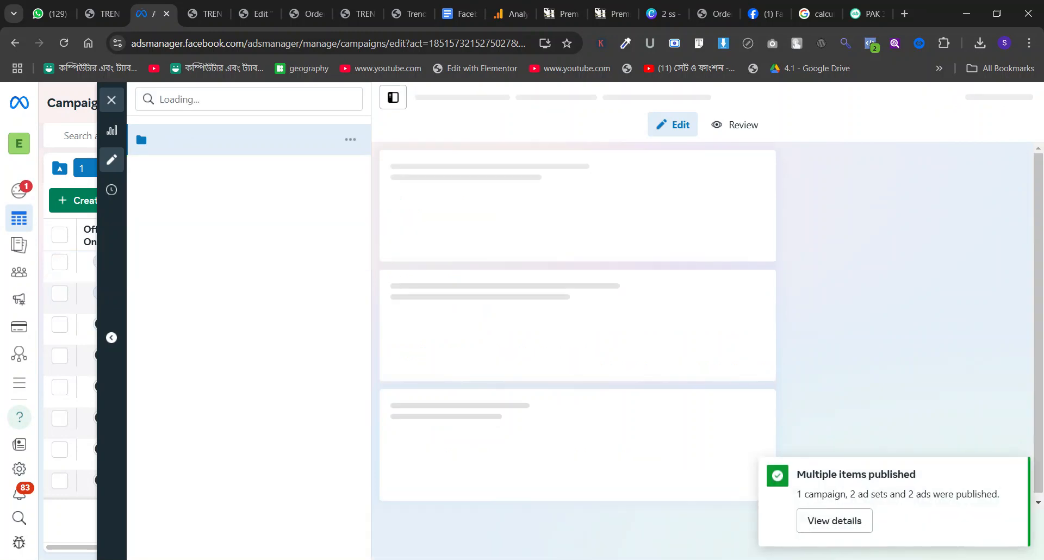
{"action": "left_click", "coordinate": [112, 103]}
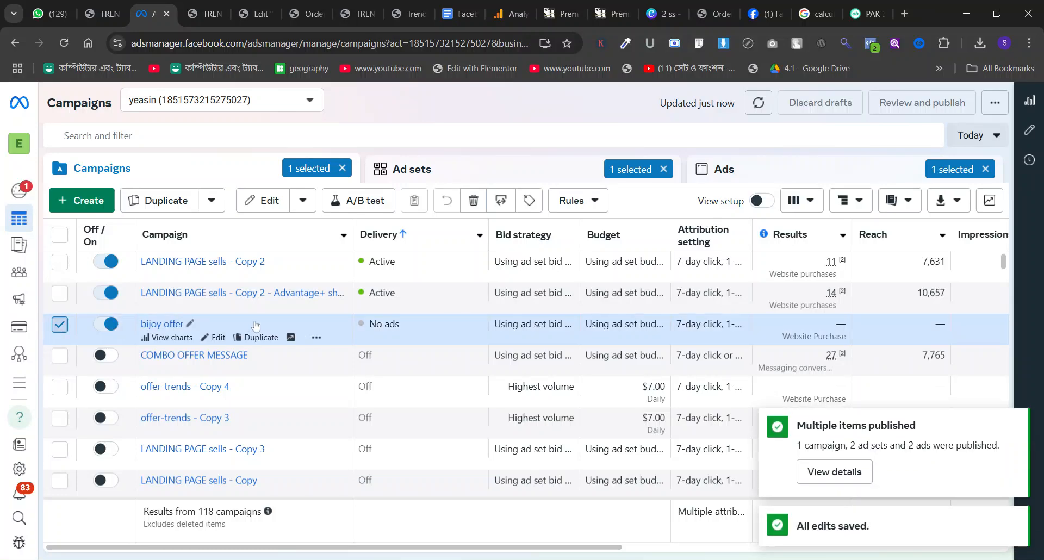
{"action": "left_click", "coordinate": [60, 326]}
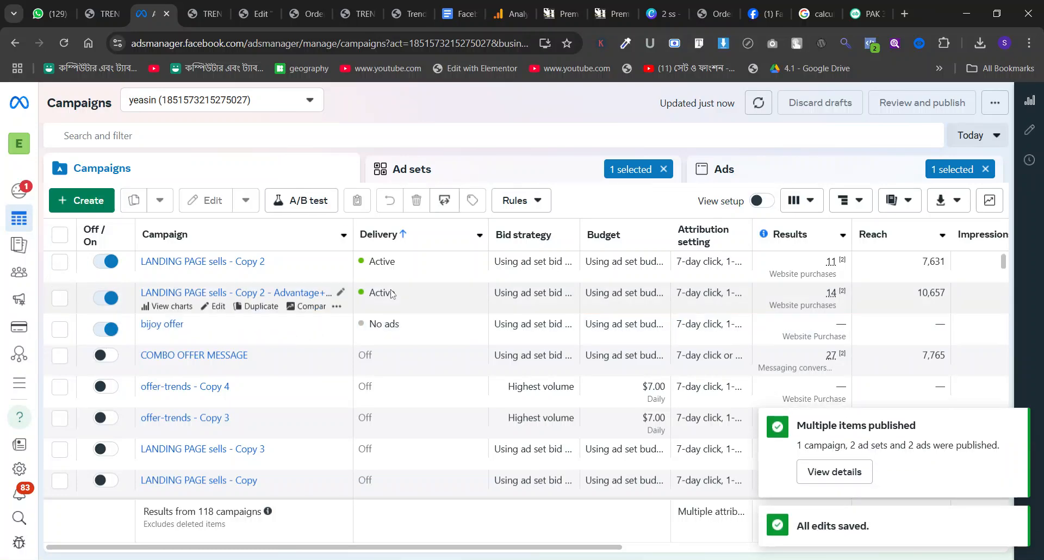
Step: Duplicate the "bijoy offer" campaign as an Advantage+ shopping campaign
{"action": "left_click", "coordinate": [259, 338]}
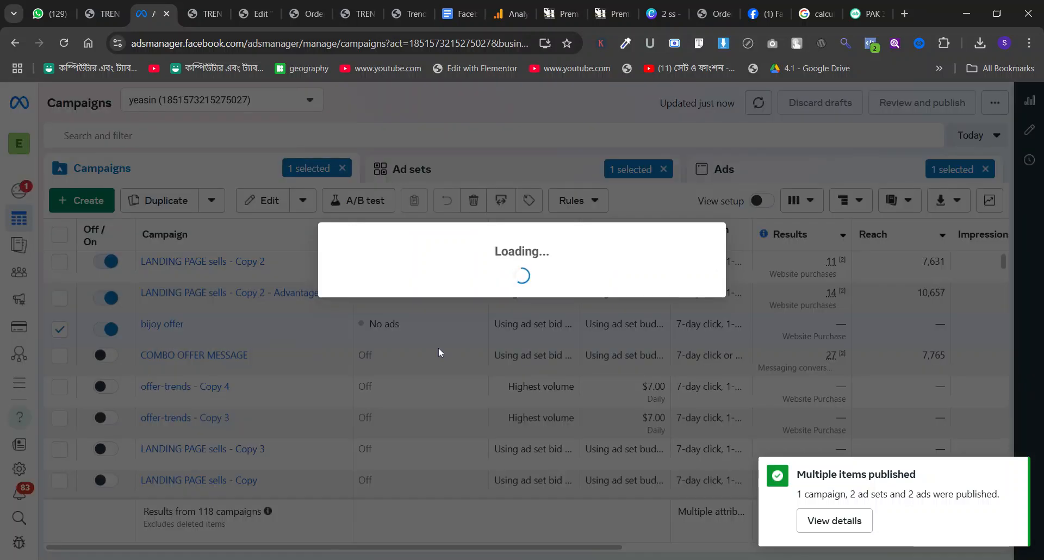
{"action": "left_click", "coordinate": [631, 324]}
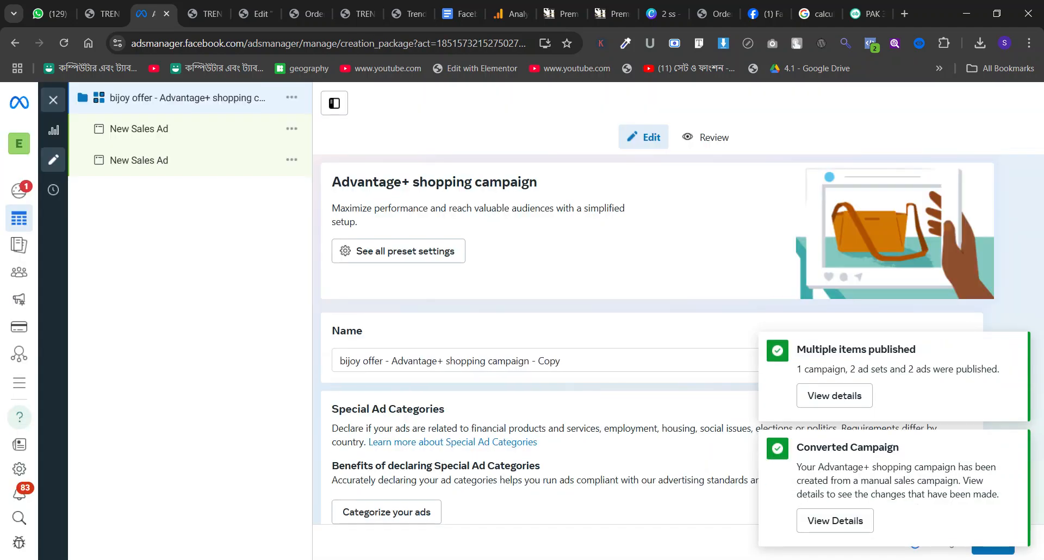
Step: Delete the second "New Sales Ad" from the duplicated Advantage+ shopping campaign
{"action": "left_click", "coordinate": [292, 160]}
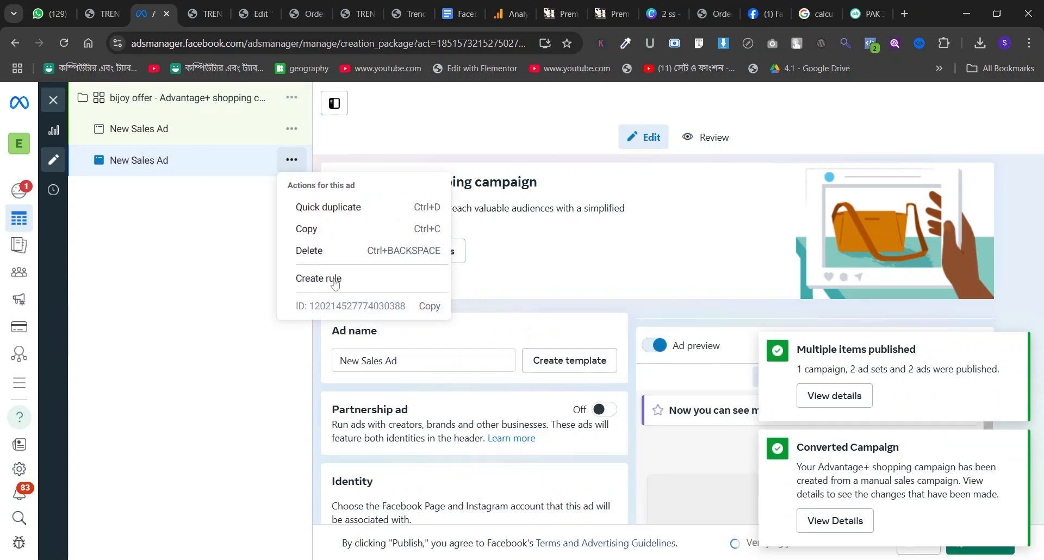
{"action": "left_click", "coordinate": [398, 251]}
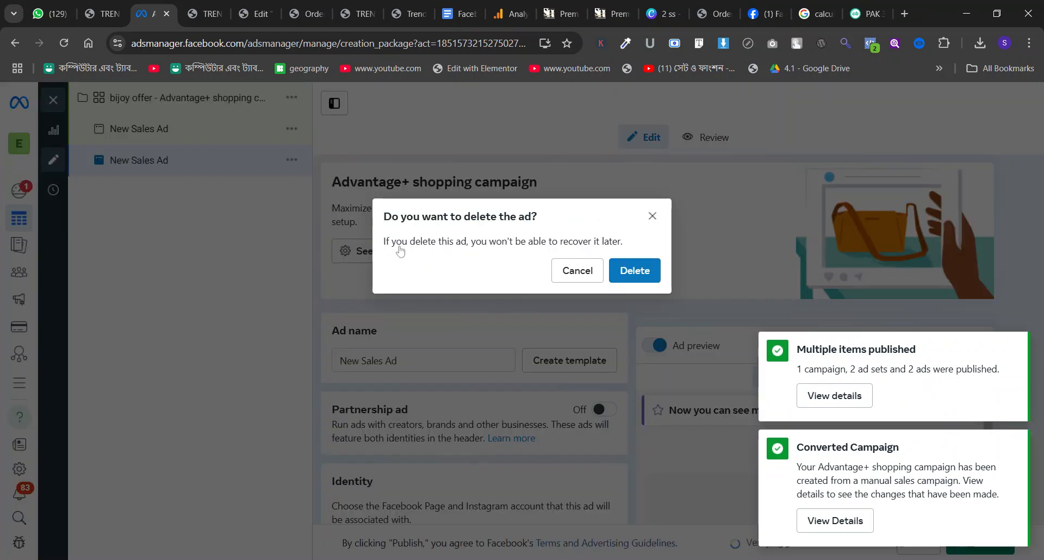
{"action": "left_click", "coordinate": [618, 268]}
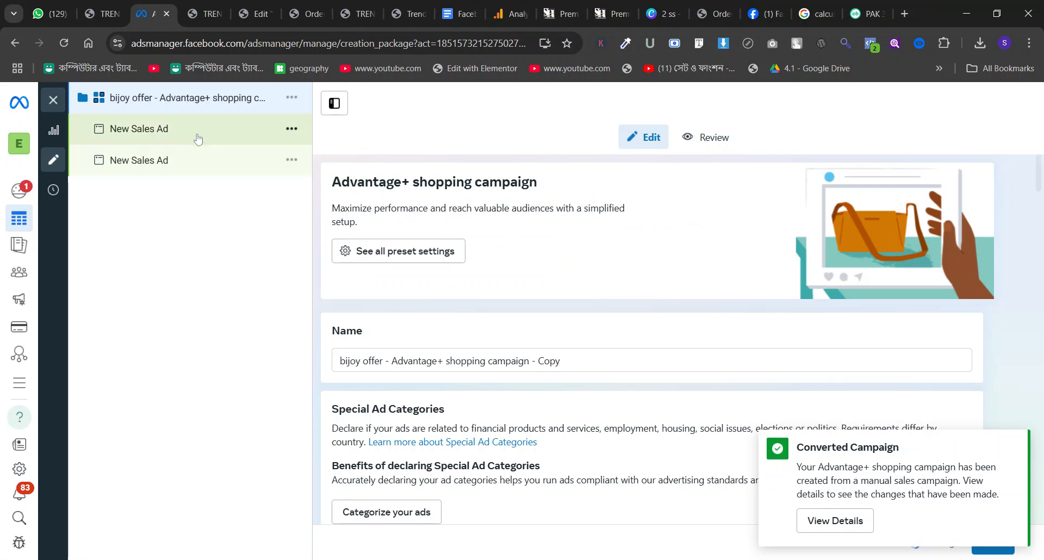
Step: Set the campaign source URL parameter of the Advantage+ shopping campaign's remaining sales ad to "bijoy-advanat" and apply it
{"action": "scroll", "coordinate": [424, 313], "scroll_direction": "down", "scroll_amount": 15}
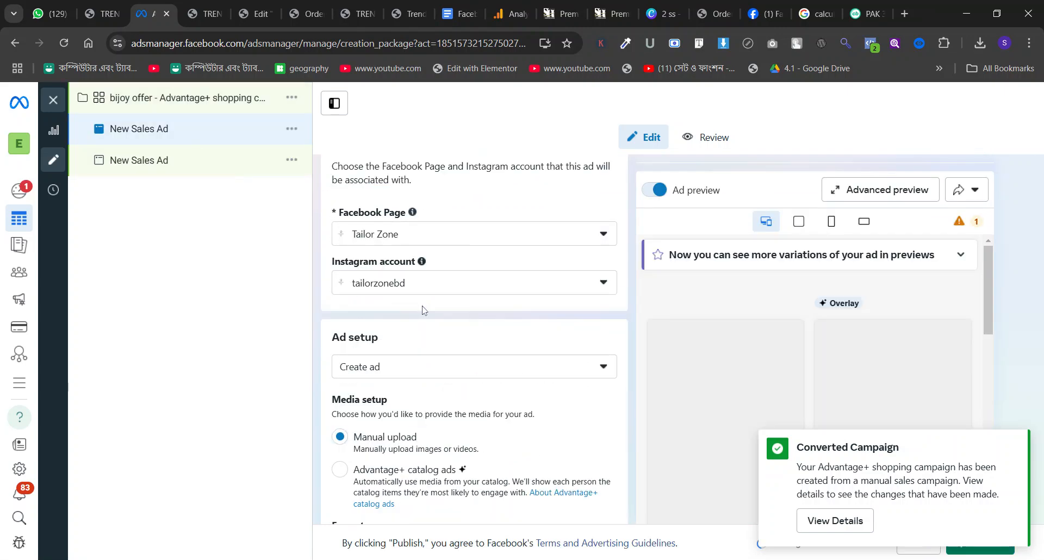
{"action": "scroll", "coordinate": [421, 309], "scroll_direction": "down", "scroll_amount": 12}
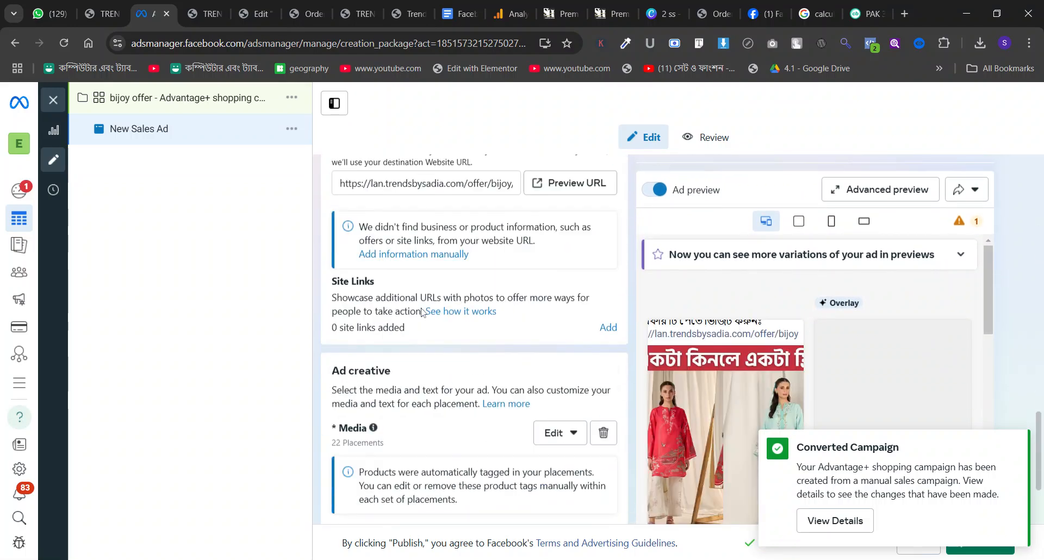
{"action": "scroll", "coordinate": [422, 310], "scroll_direction": "down", "scroll_amount": 20}
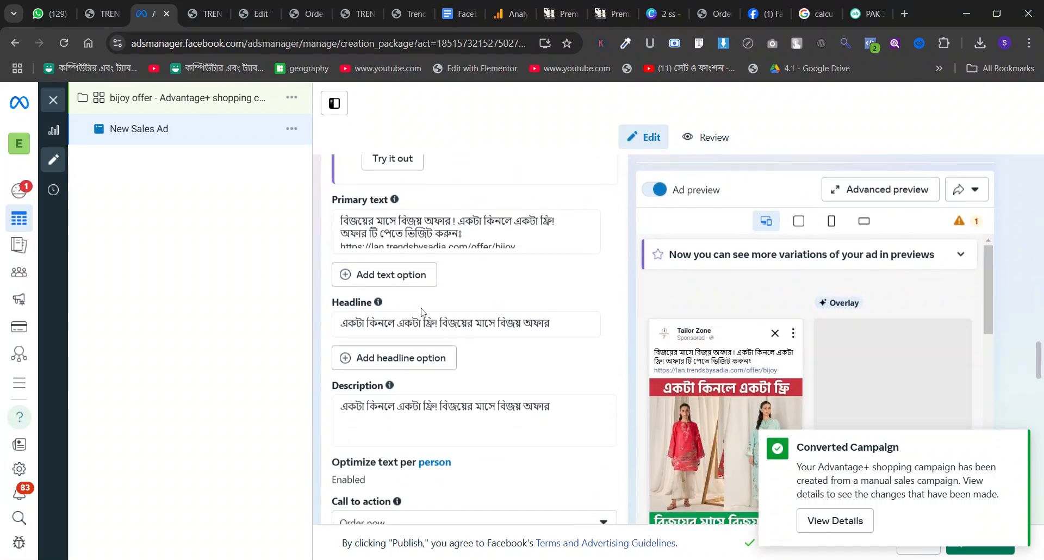
{"action": "scroll", "coordinate": [422, 312], "scroll_direction": "down", "scroll_amount": 15}
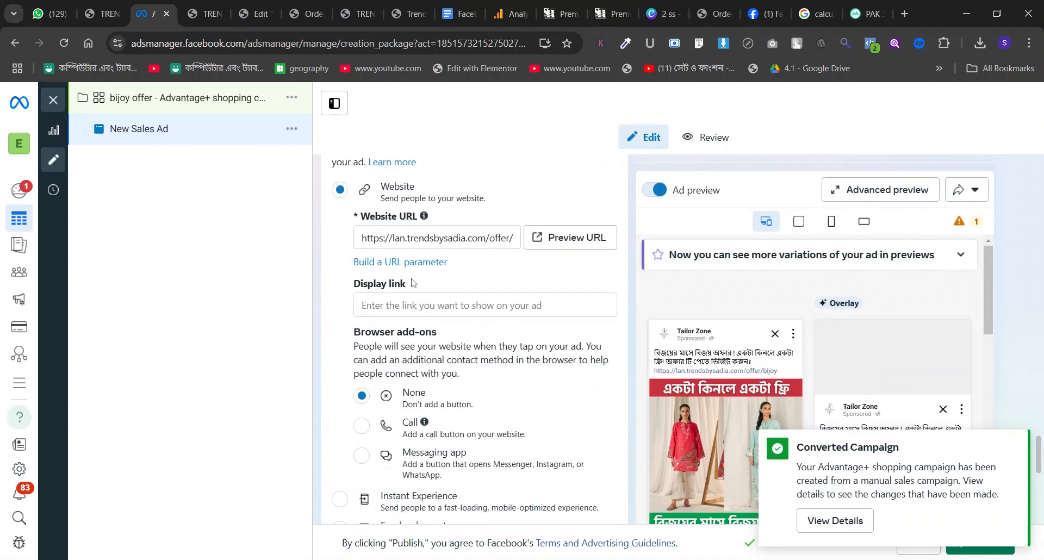
{"action": "left_click", "coordinate": [458, 265]}
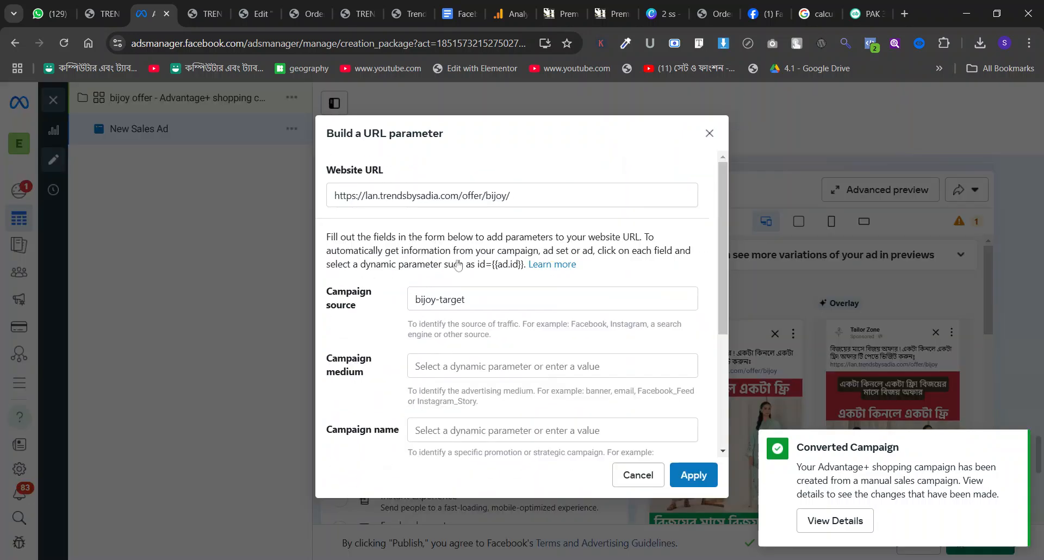
{"action": "left_click", "coordinate": [435, 300]}
{"action": "double_click", "coordinate": [451, 299]}
{"action": "type", "text": "advana"}
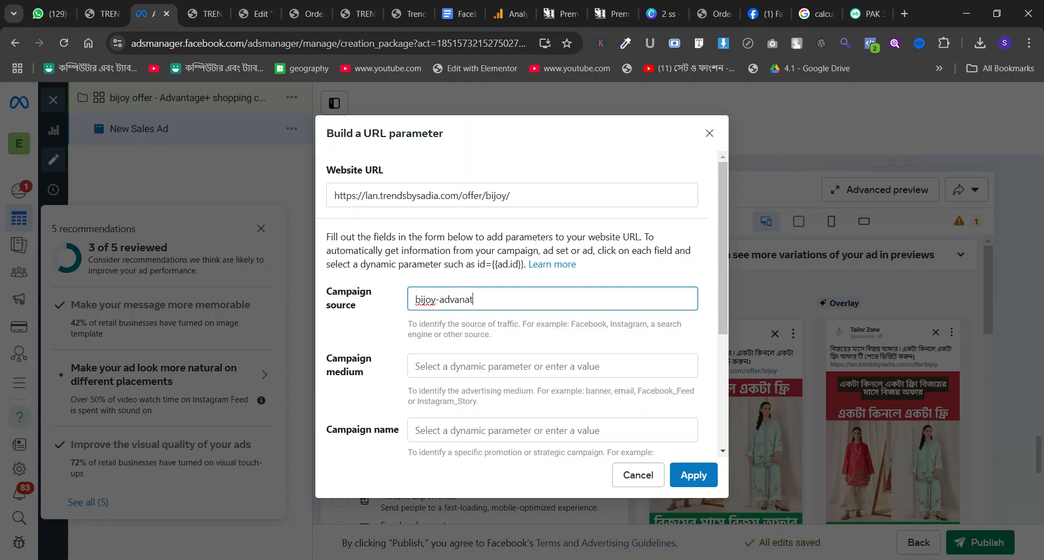
{"action": "left_click", "coordinate": [694, 475]}
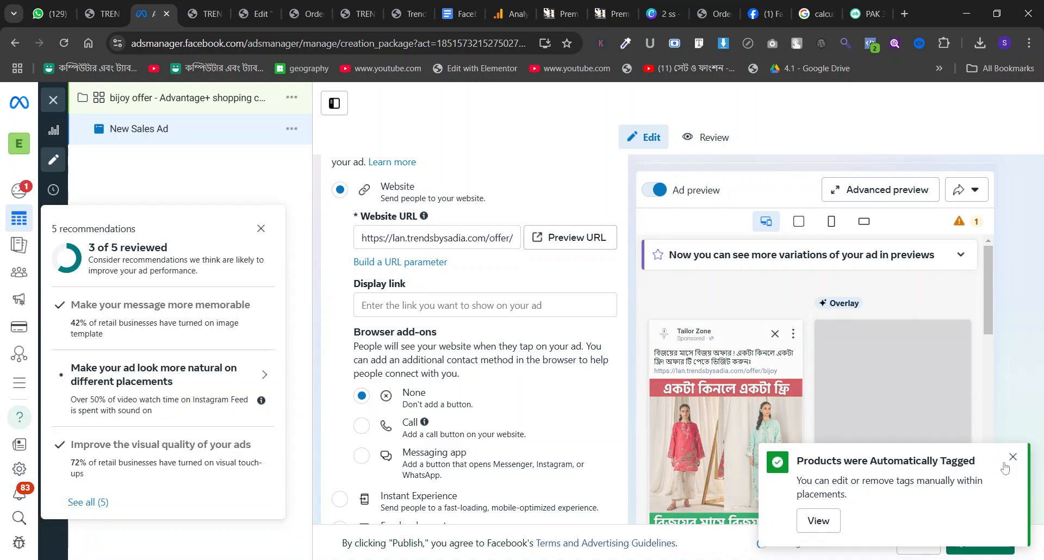
Step: Review and save the ad's Advantage+ creative enhancements, and dismiss the ad recommendations
{"action": "scroll", "coordinate": [495, 341], "scroll_direction": "down", "scroll_amount": 7}
{"action": "scroll", "coordinate": [496, 342], "scroll_direction": "up", "scroll_amount": 9}
{"action": "scroll", "coordinate": [495, 341], "scroll_direction": "up", "scroll_amount": 6}
{"action": "scroll", "coordinate": [495, 342], "scroll_direction": "down", "scroll_amount": 4}
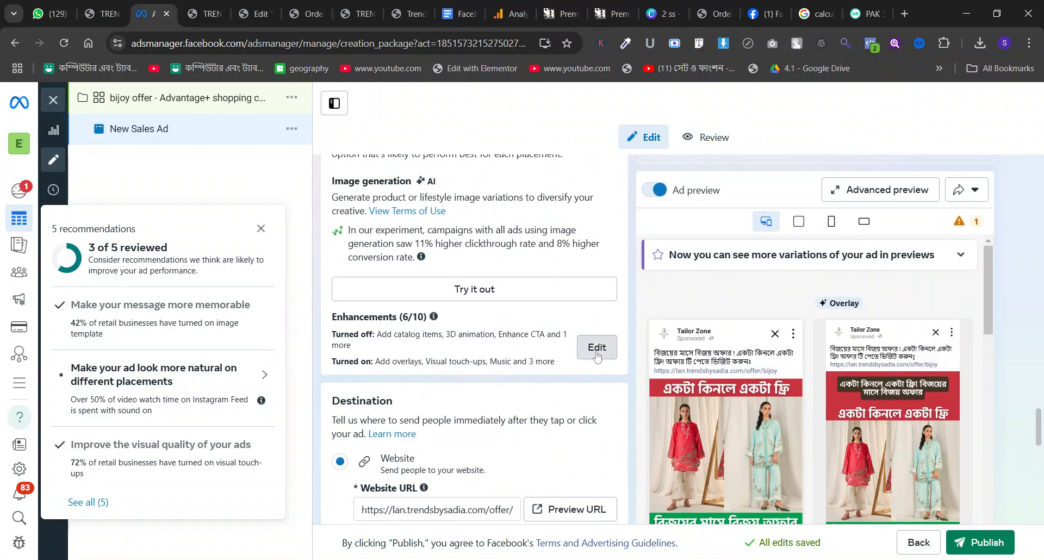
{"action": "left_click", "coordinate": [596, 353]}
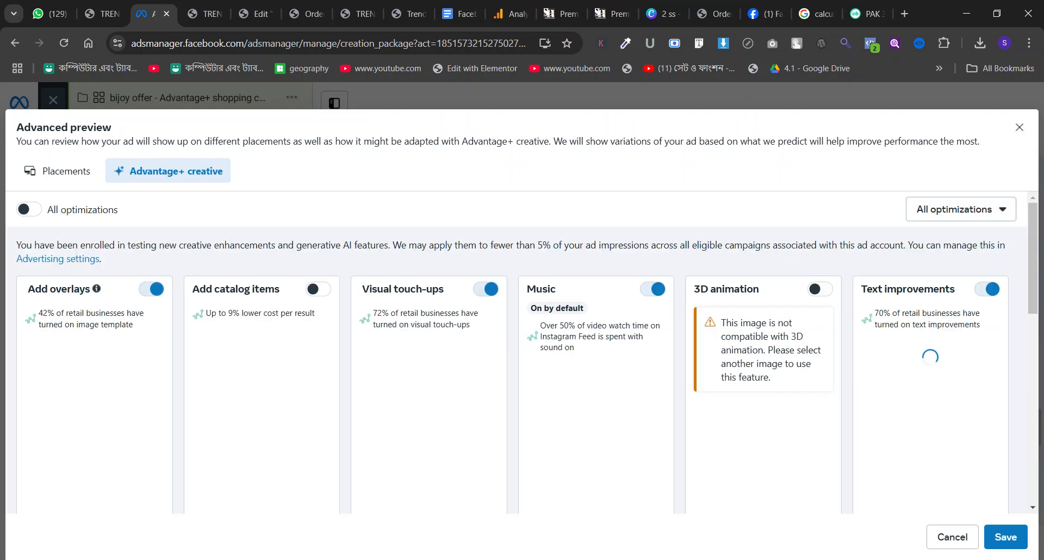
{"action": "scroll", "coordinate": [287, 310], "scroll_direction": "down", "scroll_amount": 5}
{"action": "scroll", "coordinate": [314, 294], "scroll_direction": "up", "scroll_amount": 5}
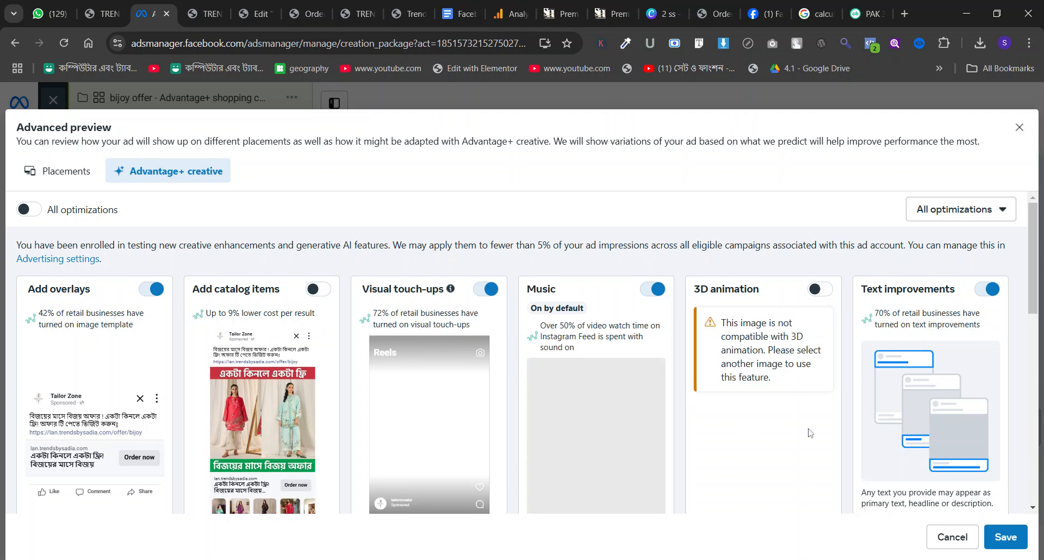
{"action": "left_click", "coordinate": [1007, 538]}
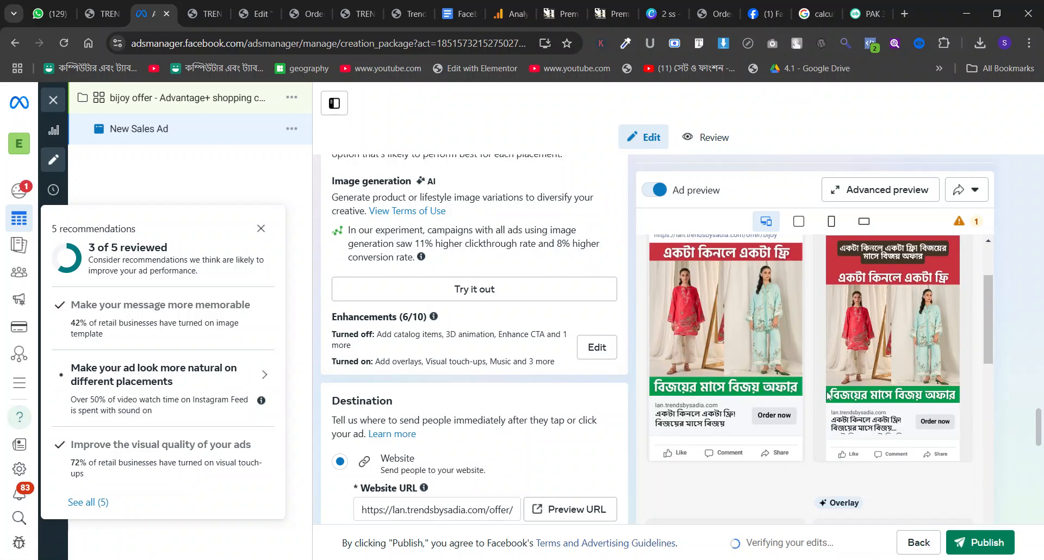
{"action": "left_click", "coordinate": [261, 231]}
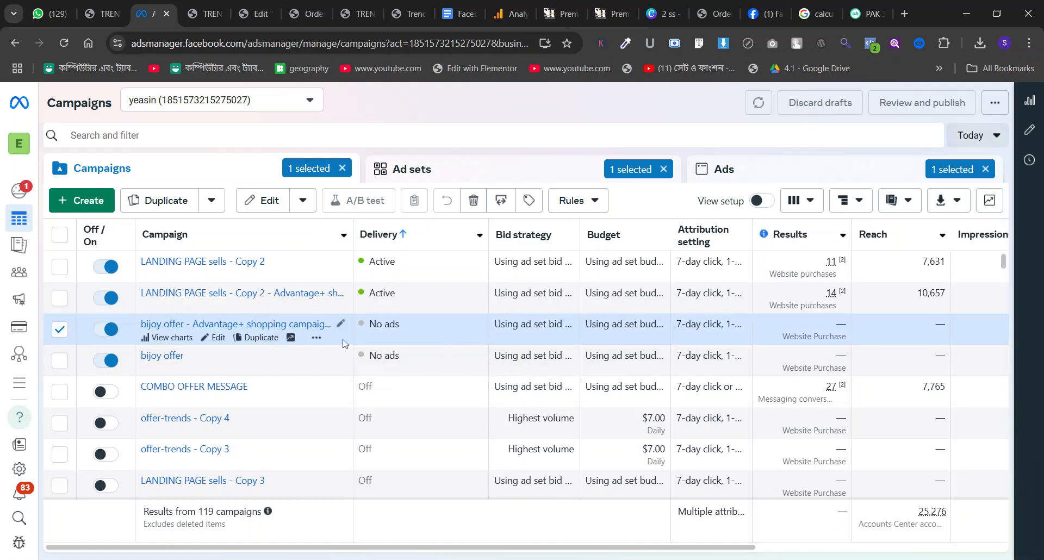
Step: Set the daily budget of the Advantage+ shopping campaign's "Target AUdience" ad set to $20.00 and publish the change
{"action": "left_click", "coordinate": [293, 325]}
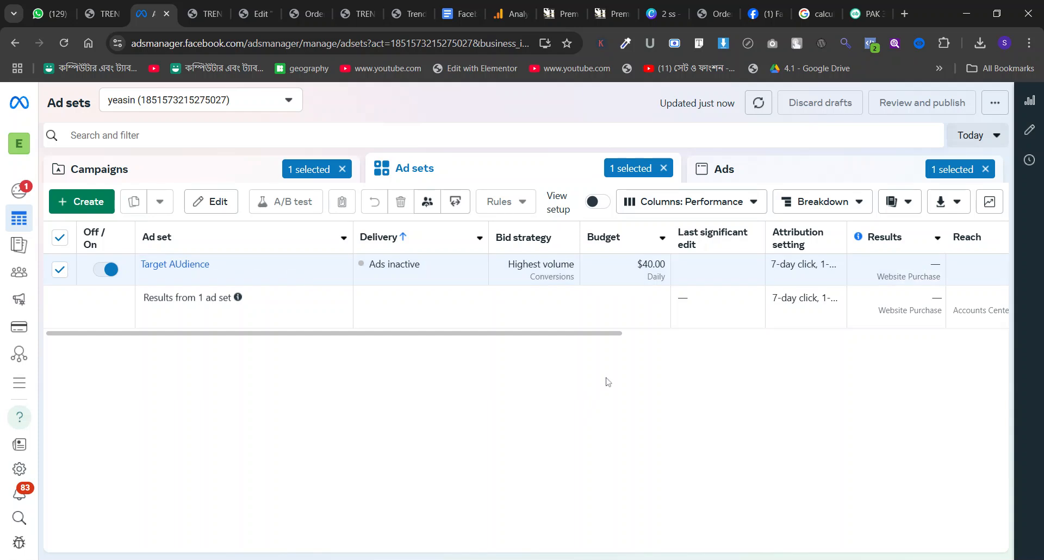
{"action": "scroll", "coordinate": [642, 332], "scroll_direction": "right", "scroll_amount": 2}
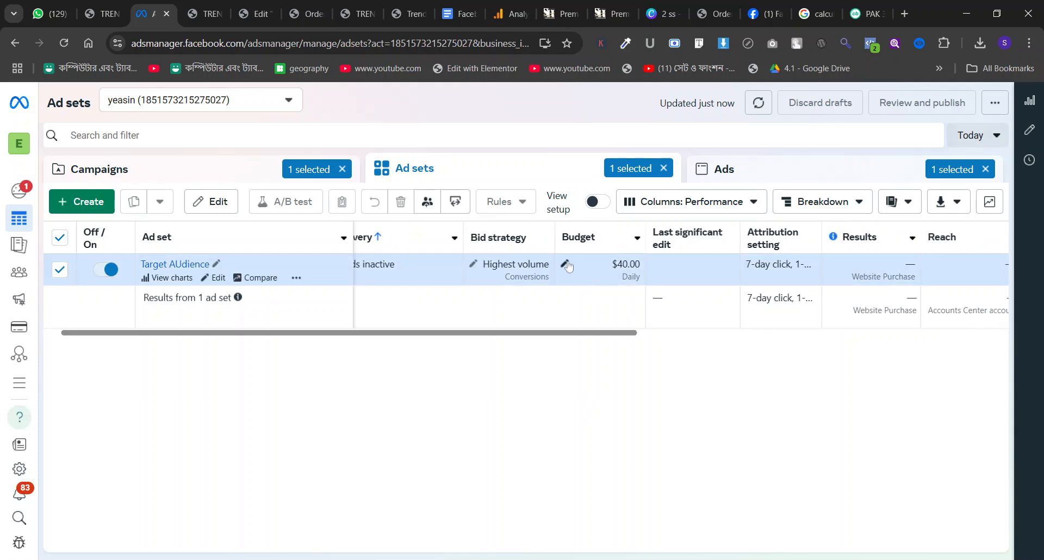
{"action": "left_click", "coordinate": [565, 264]}
{"action": "left_click_drag", "start_coordinate": [590, 262], "coordinate": [596, 262]}
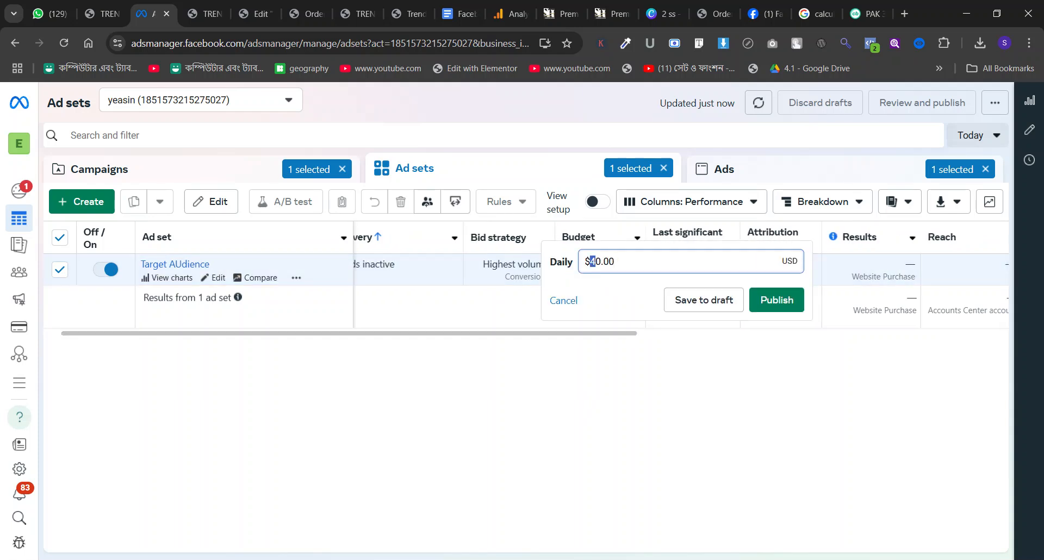
{"action": "type", "text": "2"}
{"action": "left_click", "coordinate": [789, 300]}
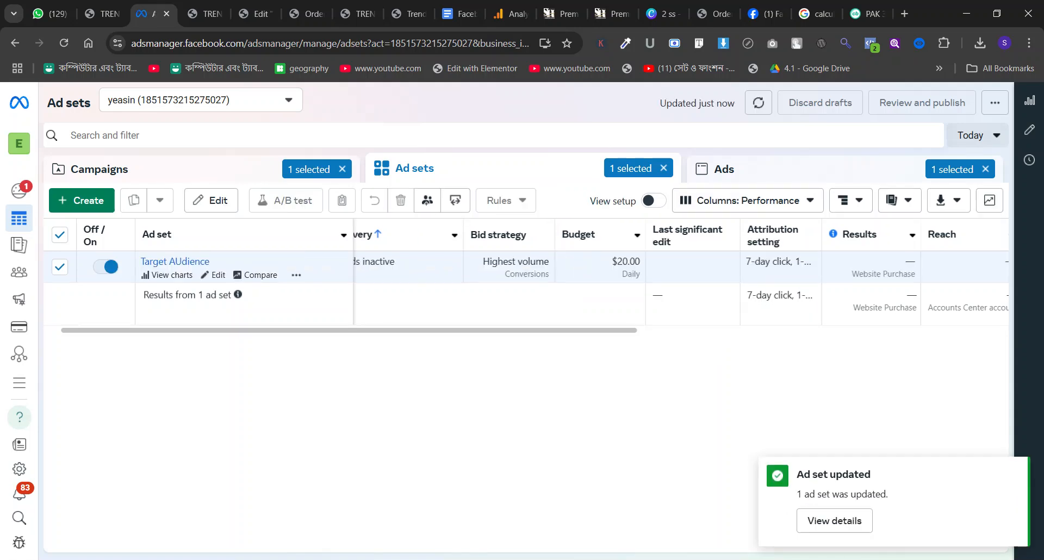
Step: Return to the campaign list and examine the campaigns' results, cost per result and amount spent
{"action": "left_click", "coordinate": [155, 180]}
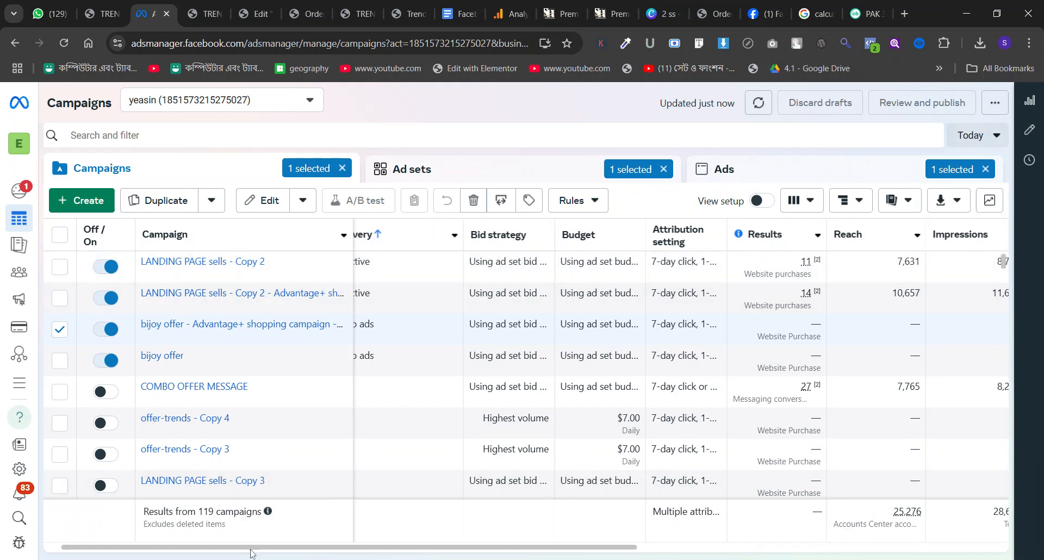
{"action": "left_click_drag", "start_coordinate": [254, 547], "coordinate": [491, 546]}
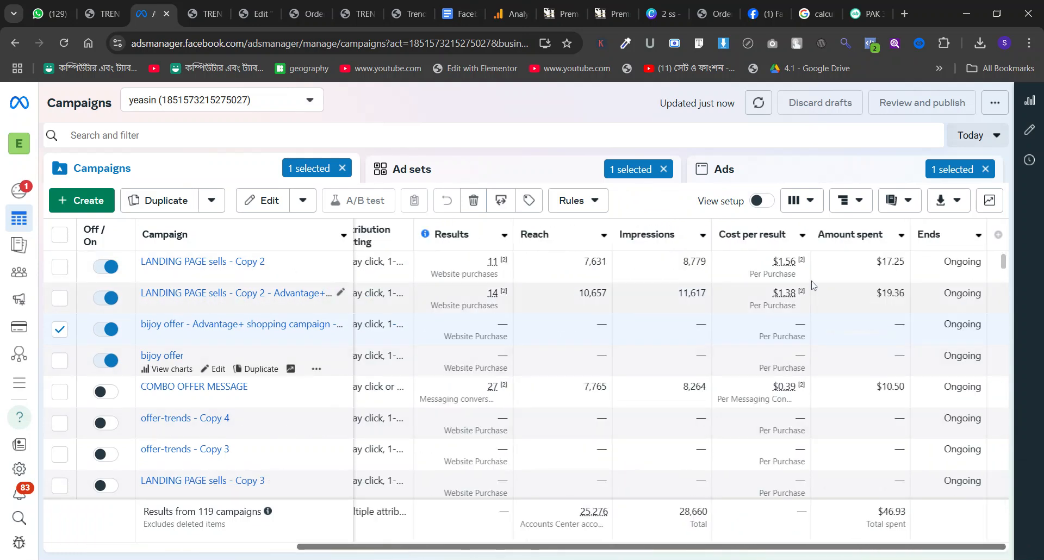